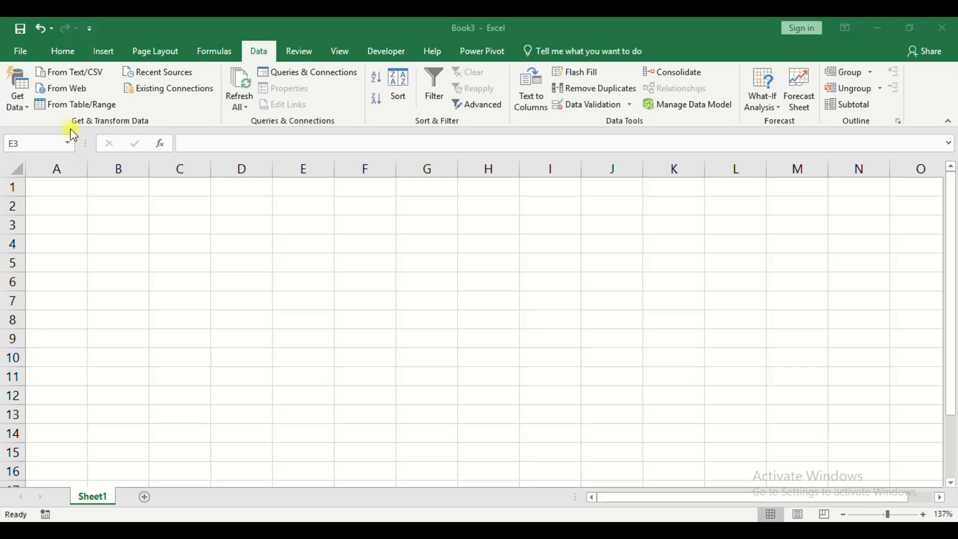
click(62, 71)
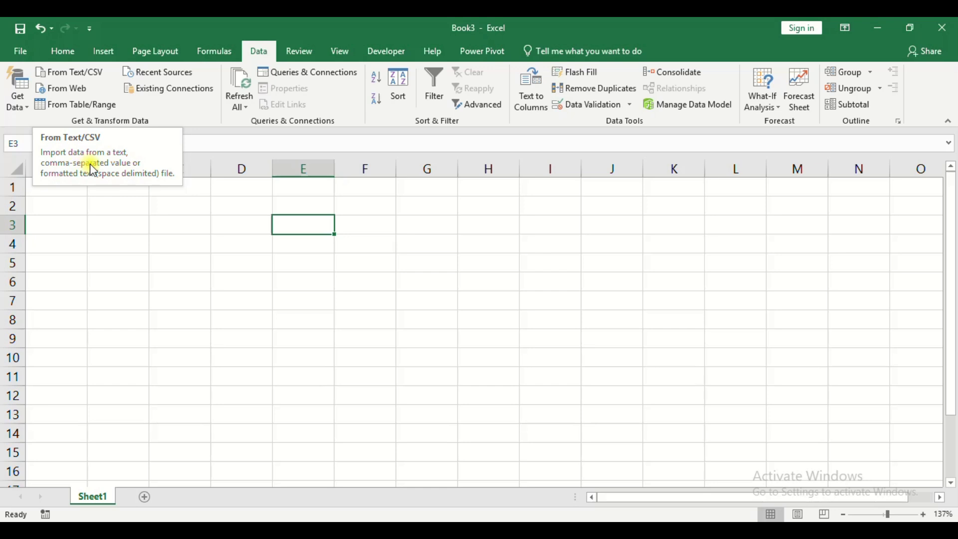
click(97, 199)
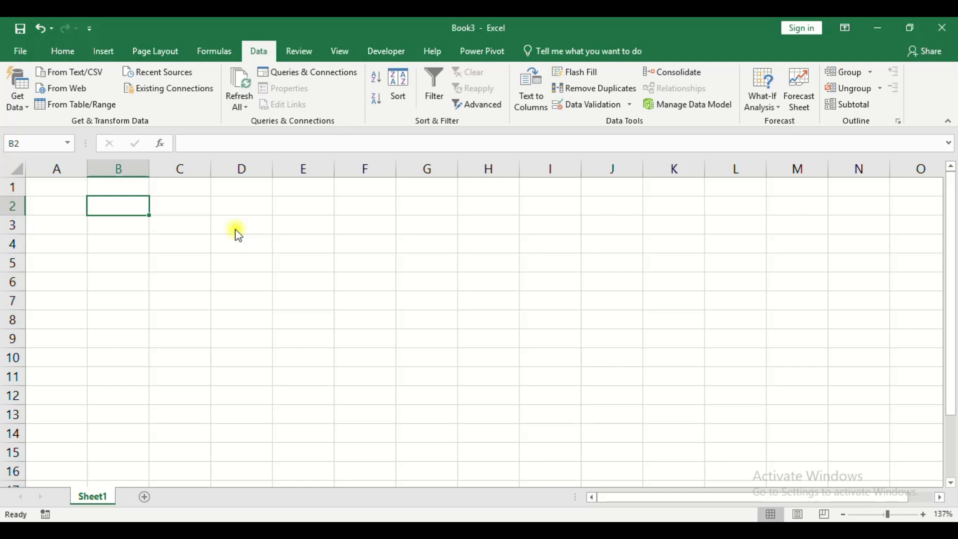
Switch to emp.txt in Notepad and examine its header fields, comma separators and employee records.
key(super+d)
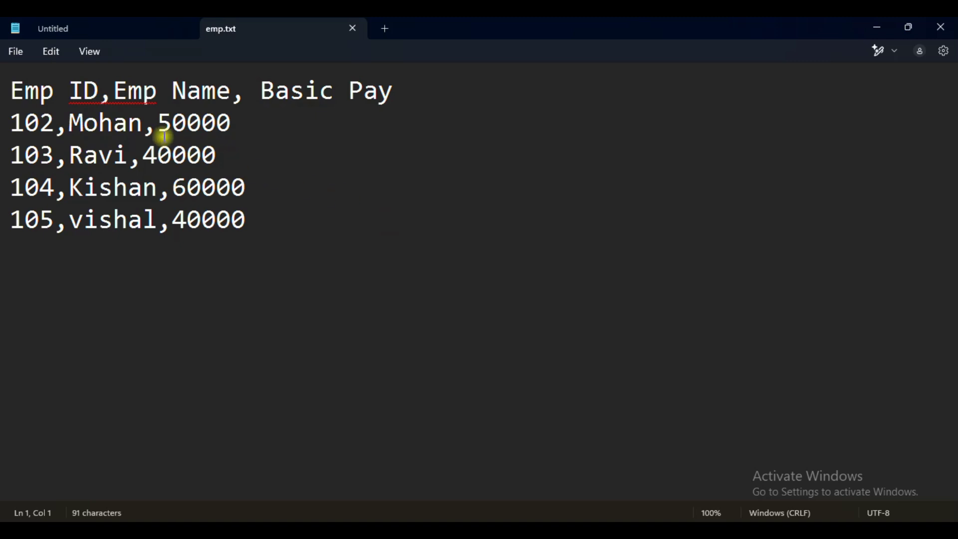
drag(97, 94, 4, 95)
click(101, 95)
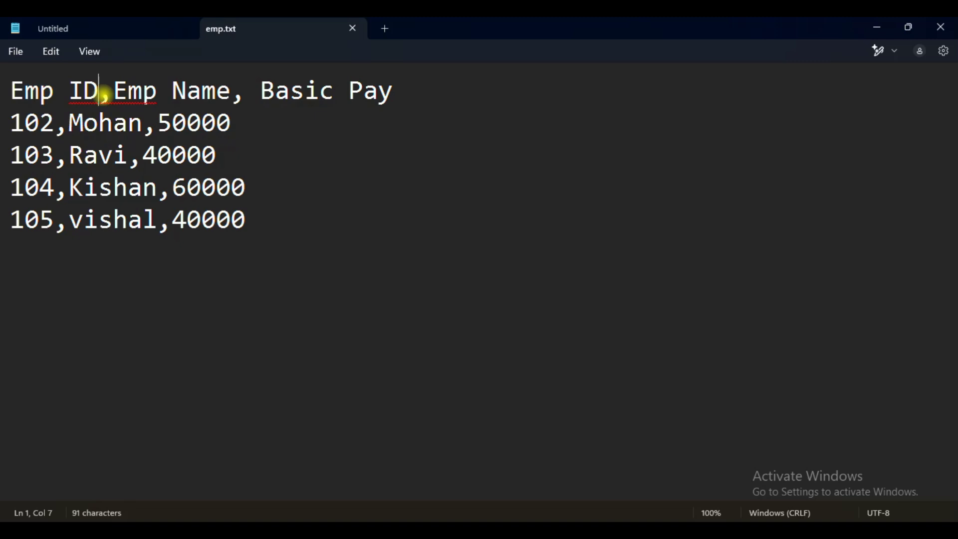
click(128, 93)
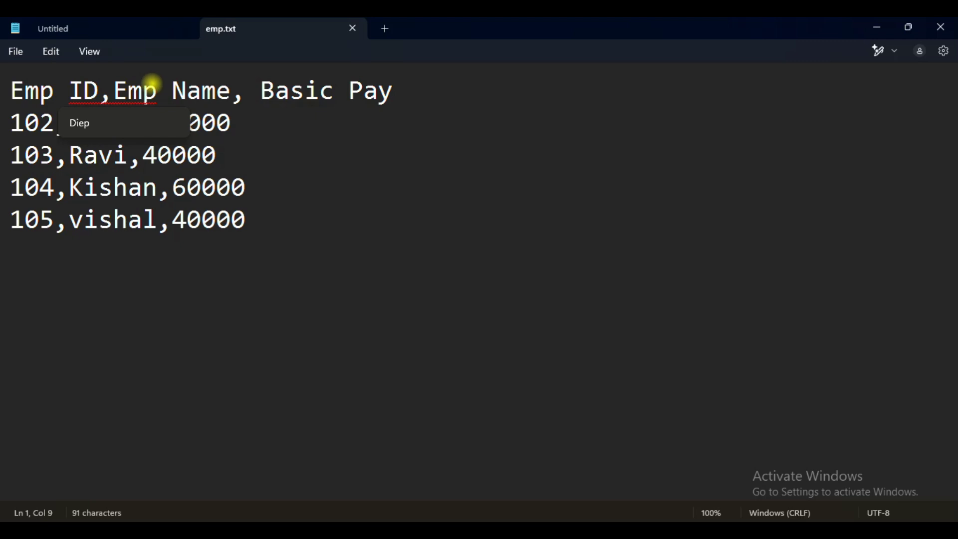
click(158, 92)
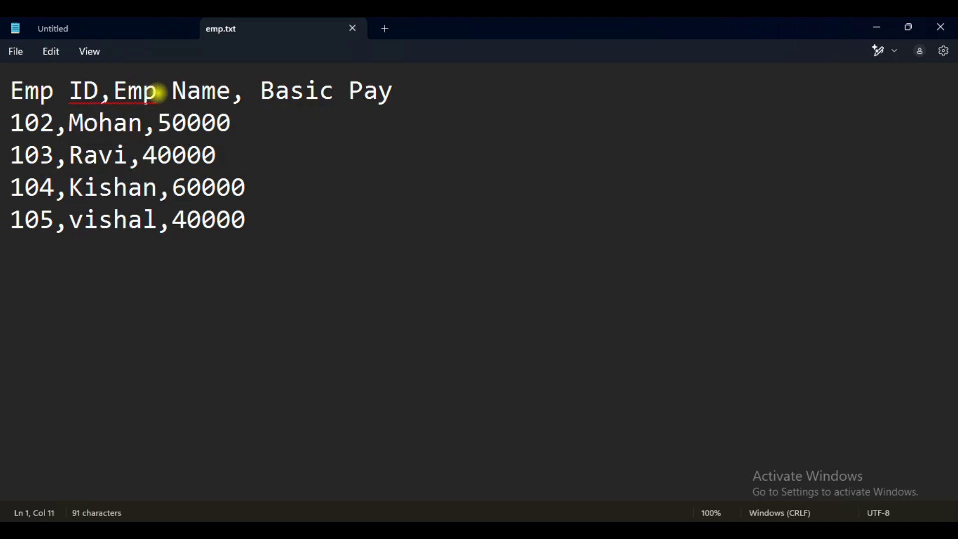
click(104, 93)
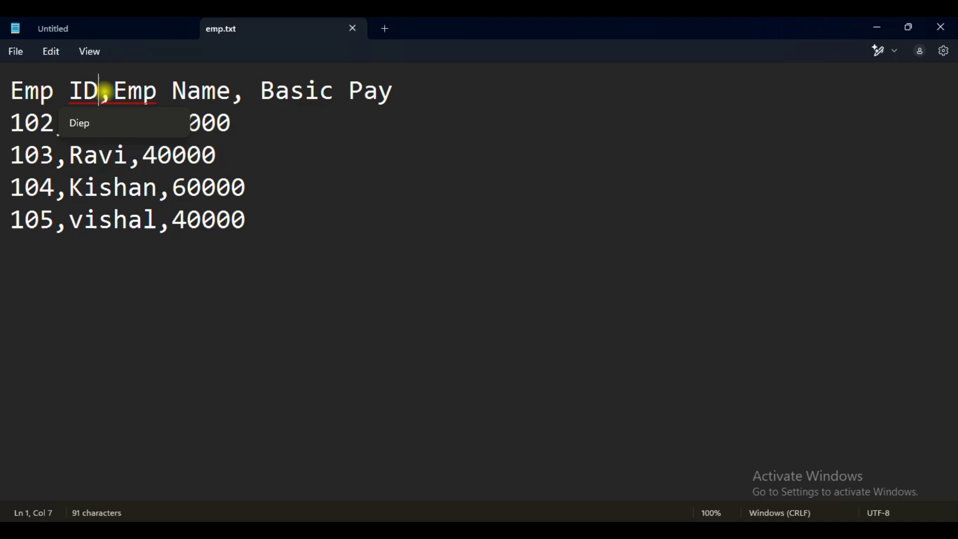
drag(114, 90, 358, 95)
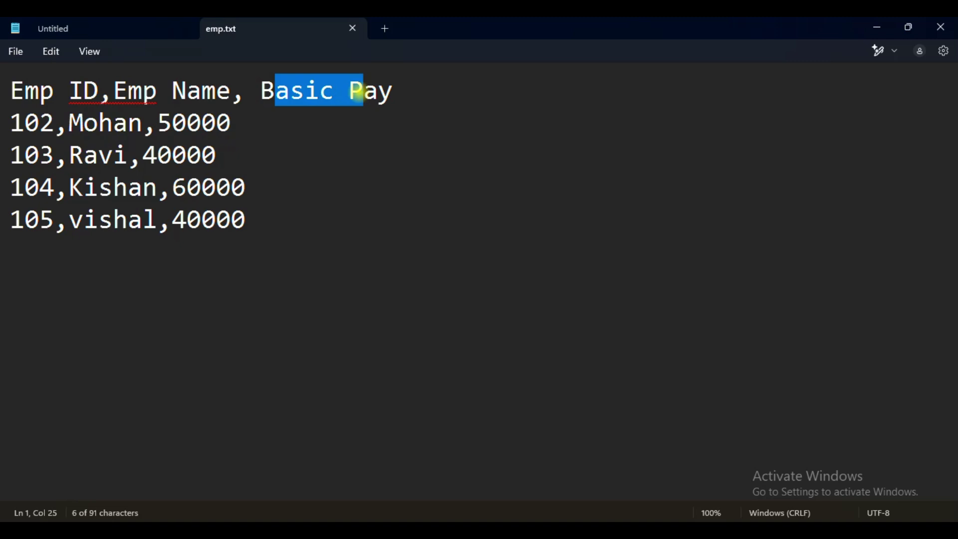
click(108, 98)
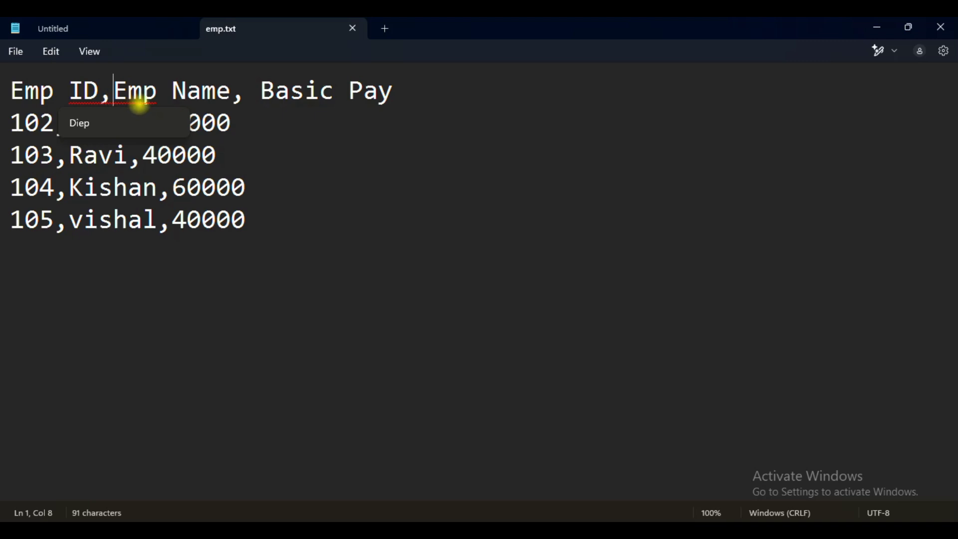
click(240, 129)
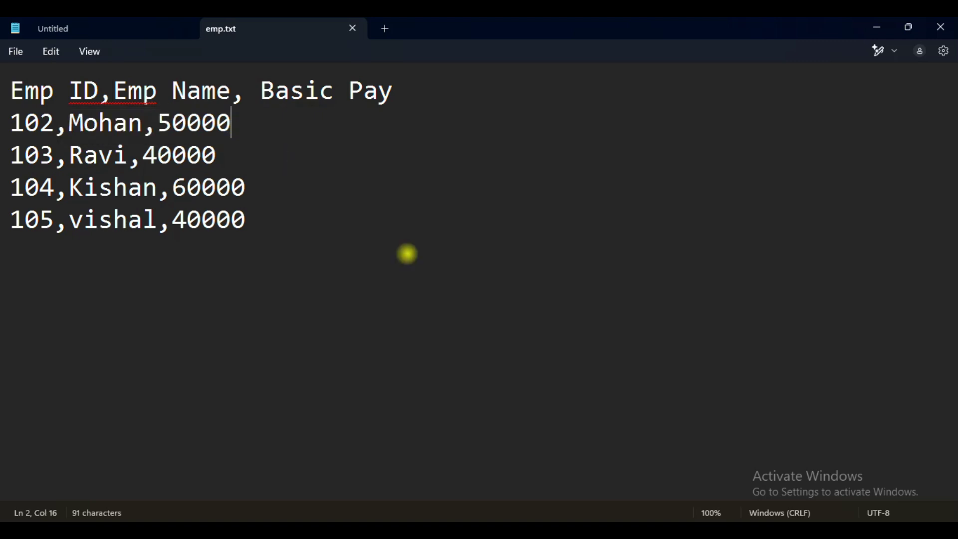
Switch back to the Book3 workbook in Excel and import emp.txt from the Desktop as a text data source.
mouse_move(574, 518)
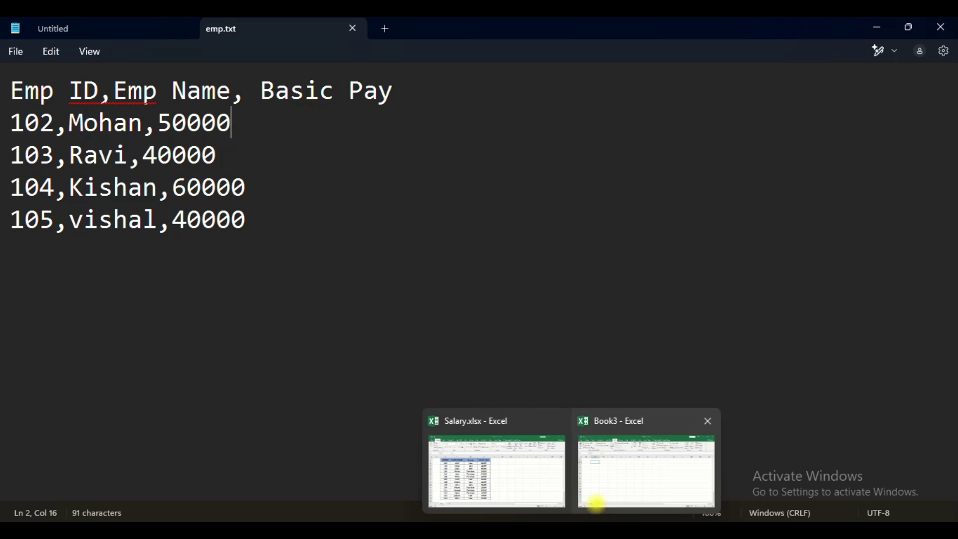
click(610, 472)
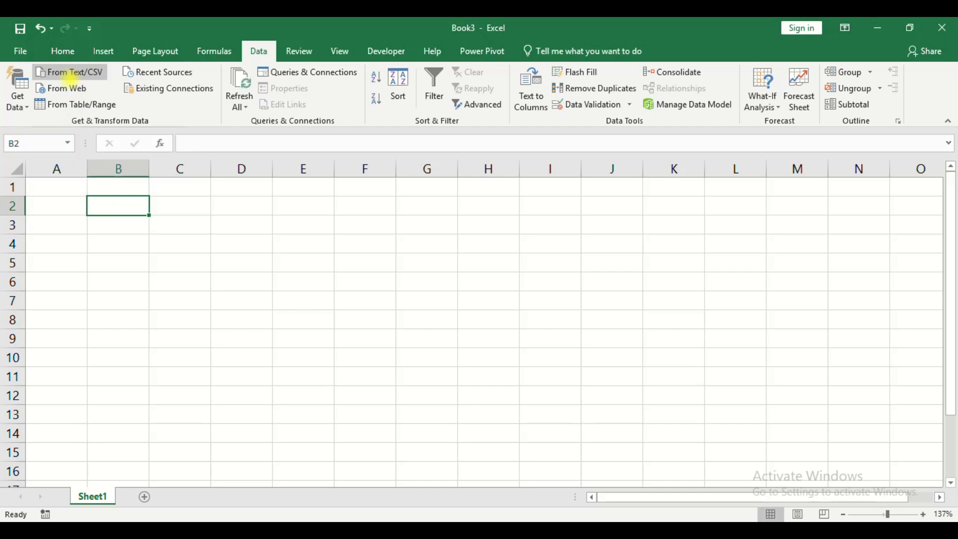
click(70, 74)
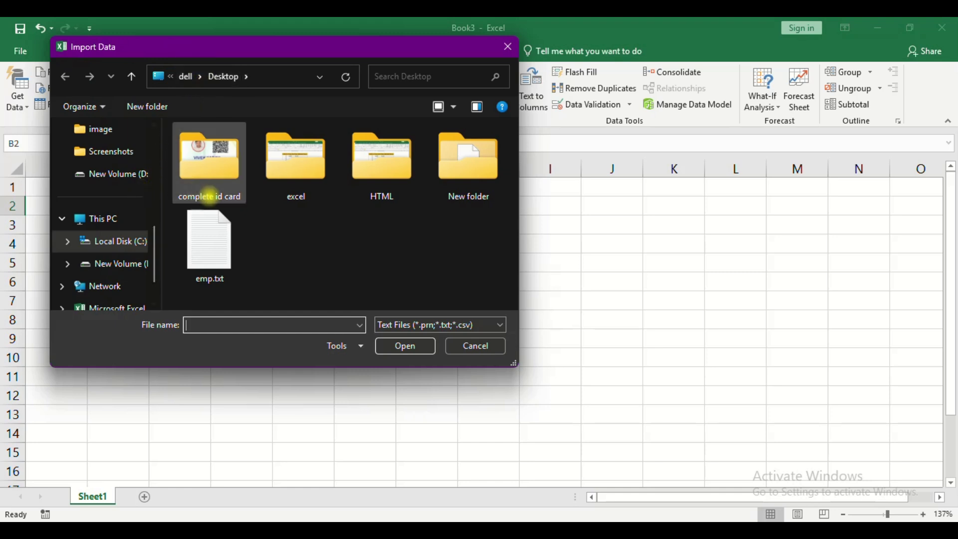
click(211, 231)
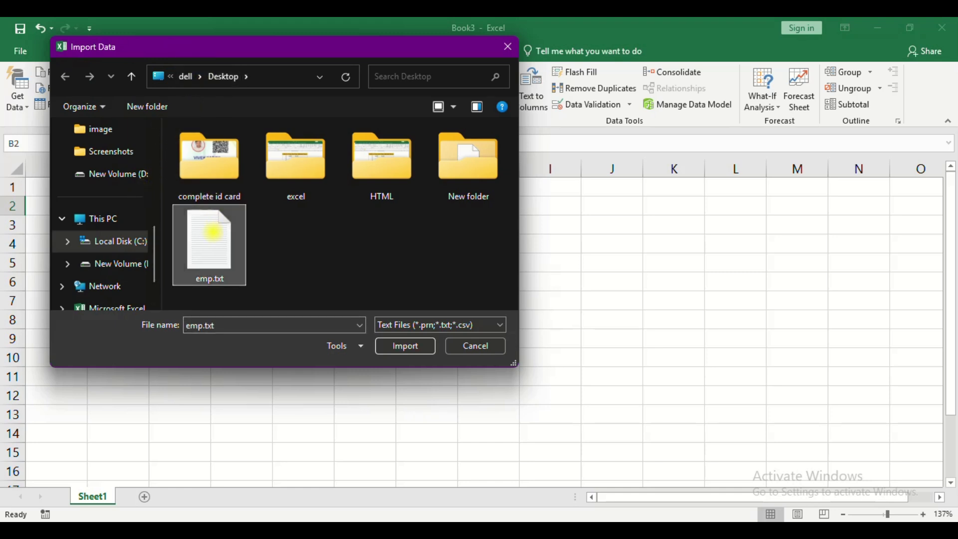
click(405, 347)
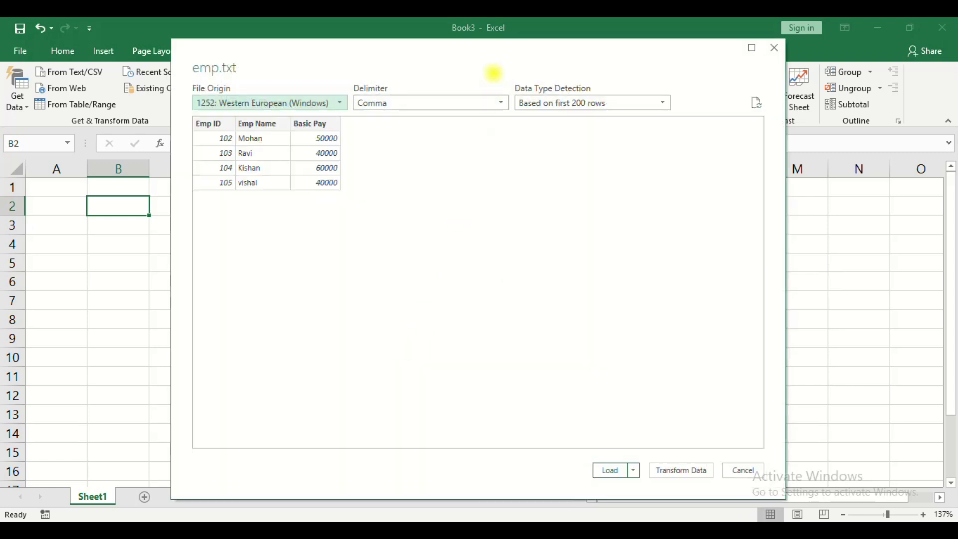
Try the Custom delimiter on the emp.txt preview, and set the delimiter back to Comma.
drag(491, 49, 456, 47)
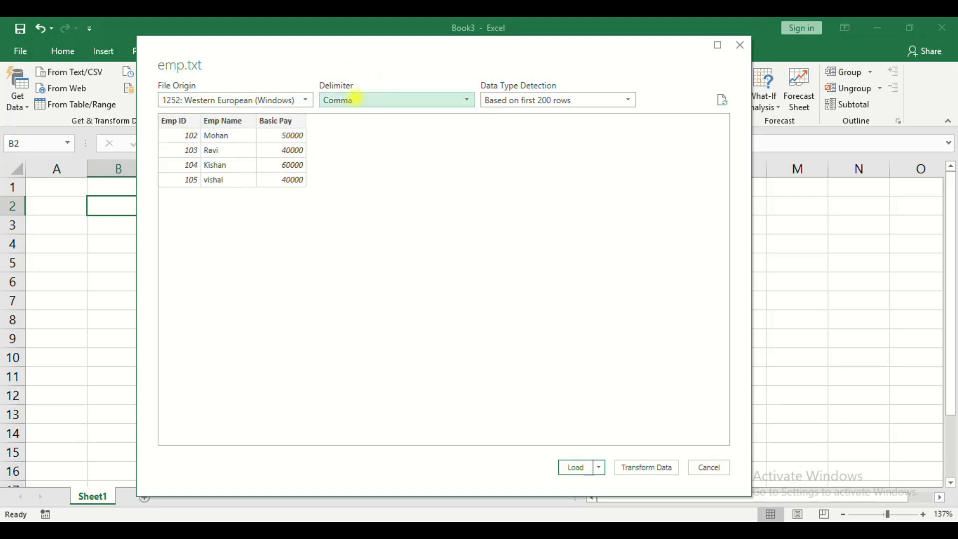
click(357, 98)
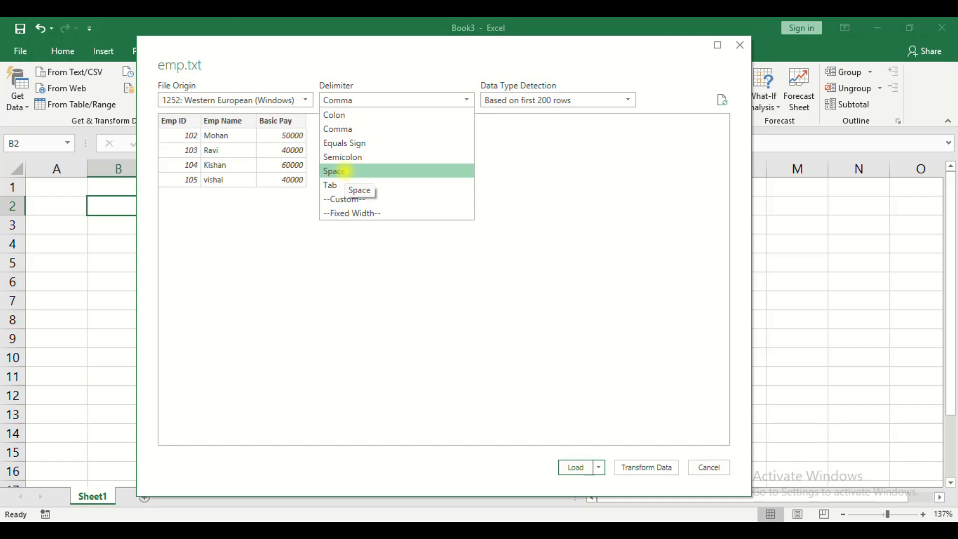
click(337, 199)
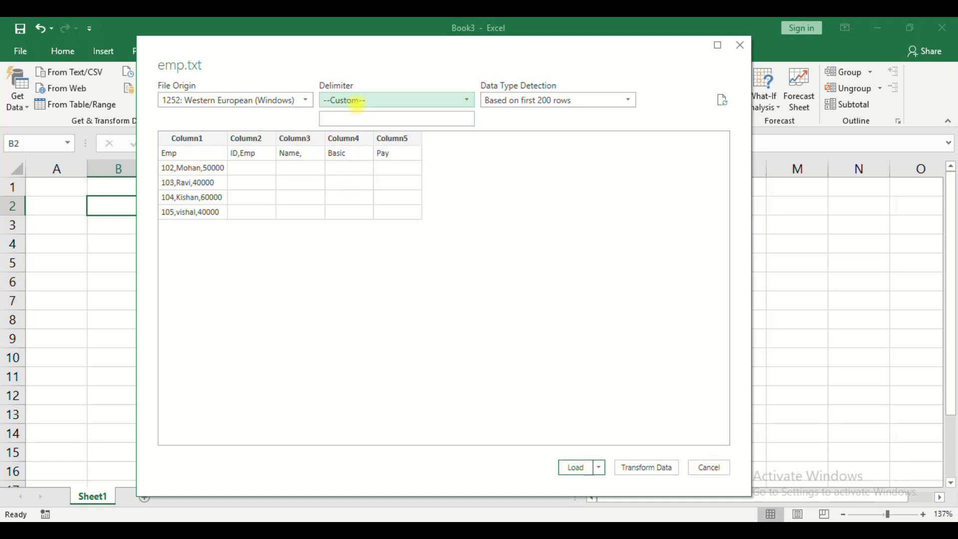
click(356, 101)
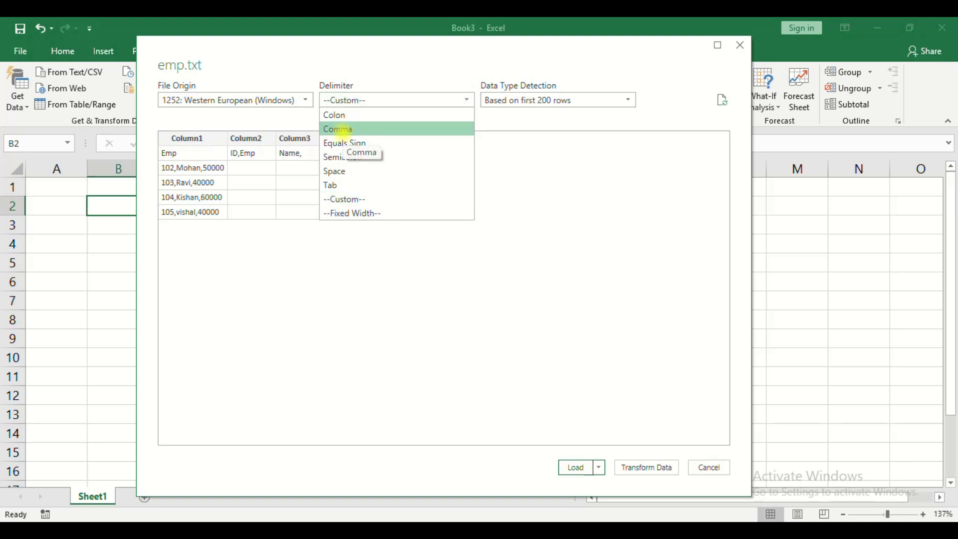
click(340, 129)
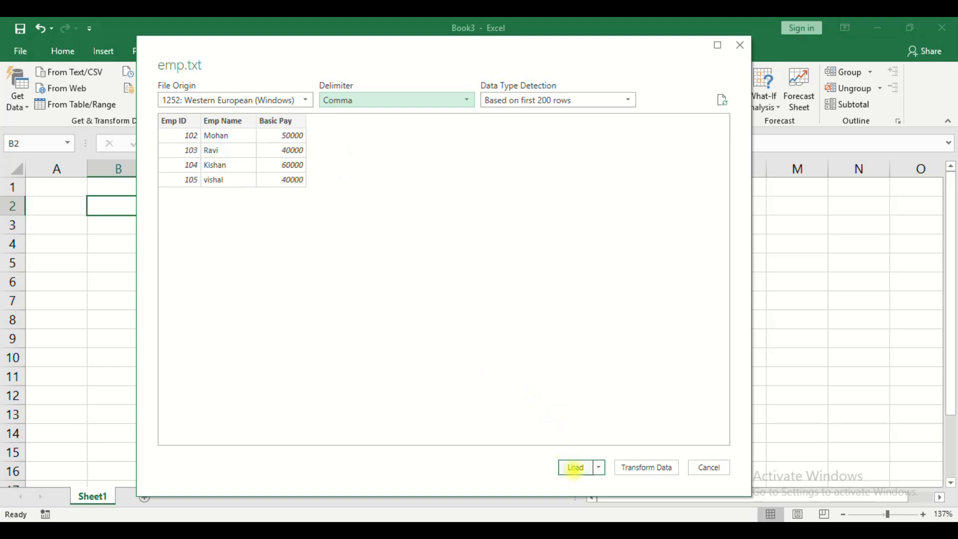
Load the comma-delimited emp.txt data as a table on a new worksheet.
click(574, 467)
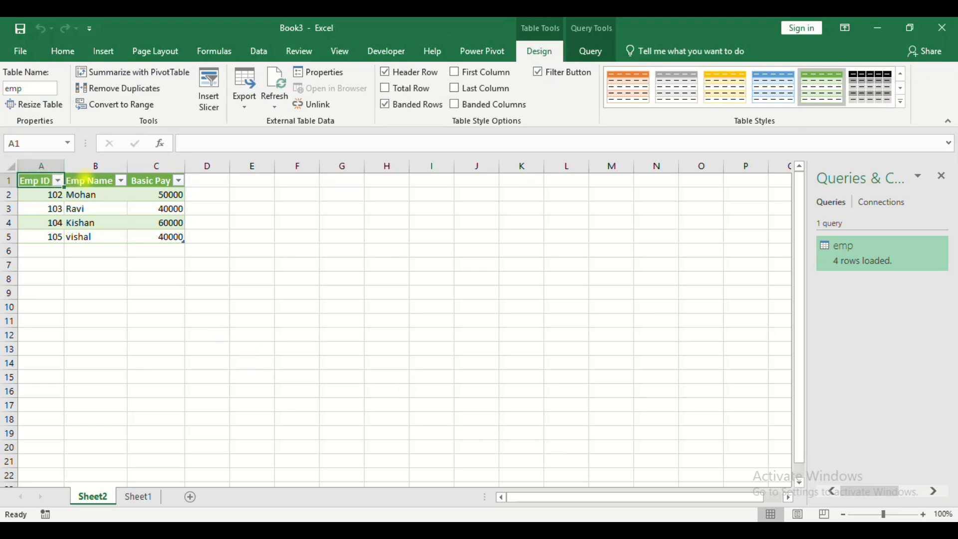
drag(145, 195, 154, 239)
click(120, 277)
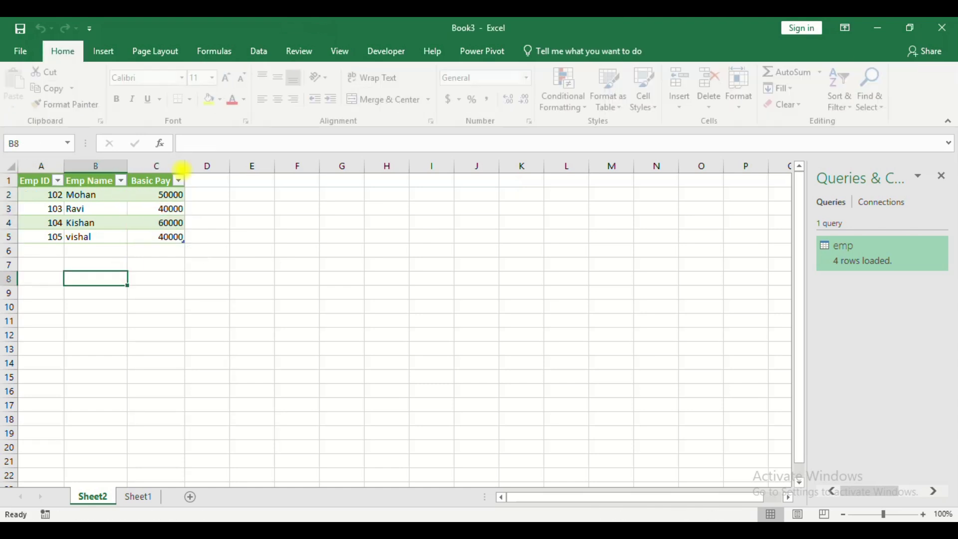
click(248, 54)
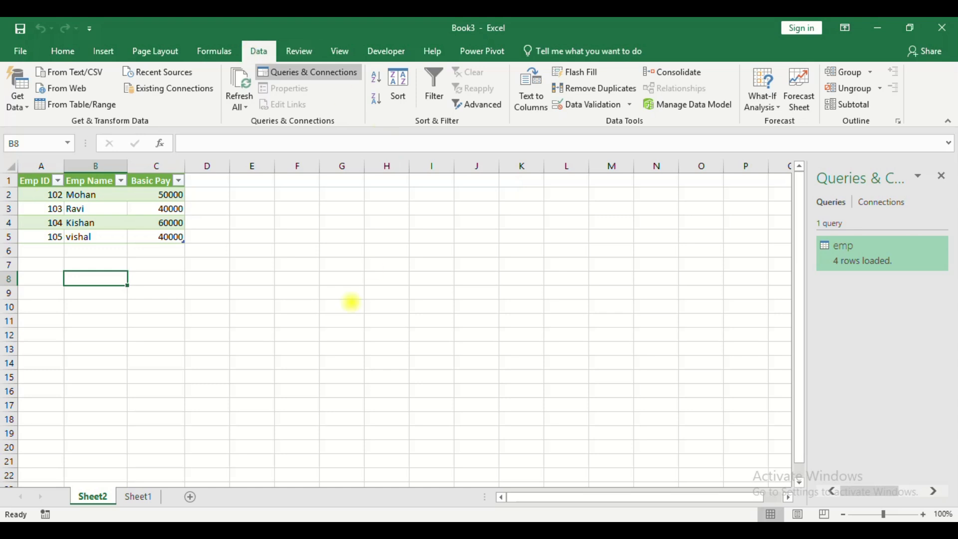
click(333, 320)
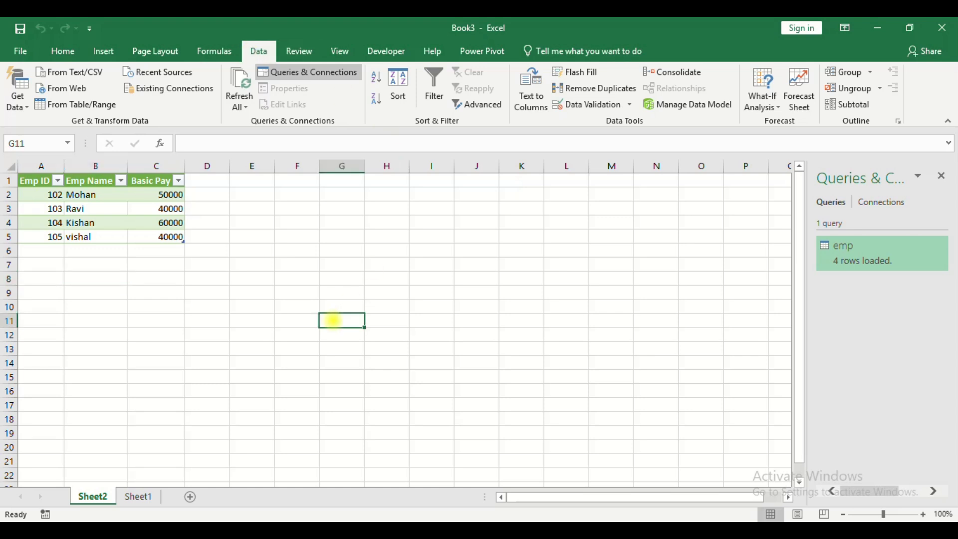
Switch to Chrome, search Google for "currency rate in india" and open the X-Rates Indian Rupee currency exchange table.
click(571, 533)
click(541, 534)
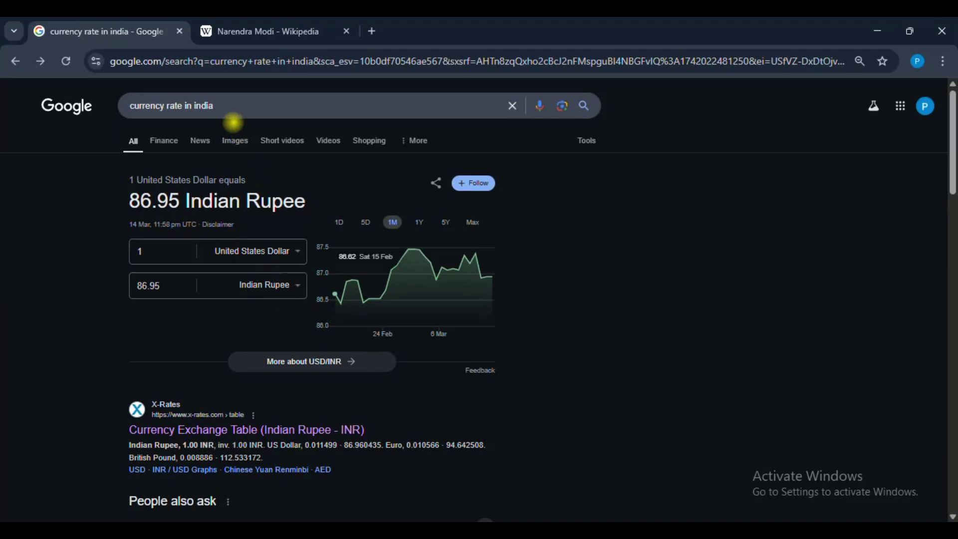
click(233, 106)
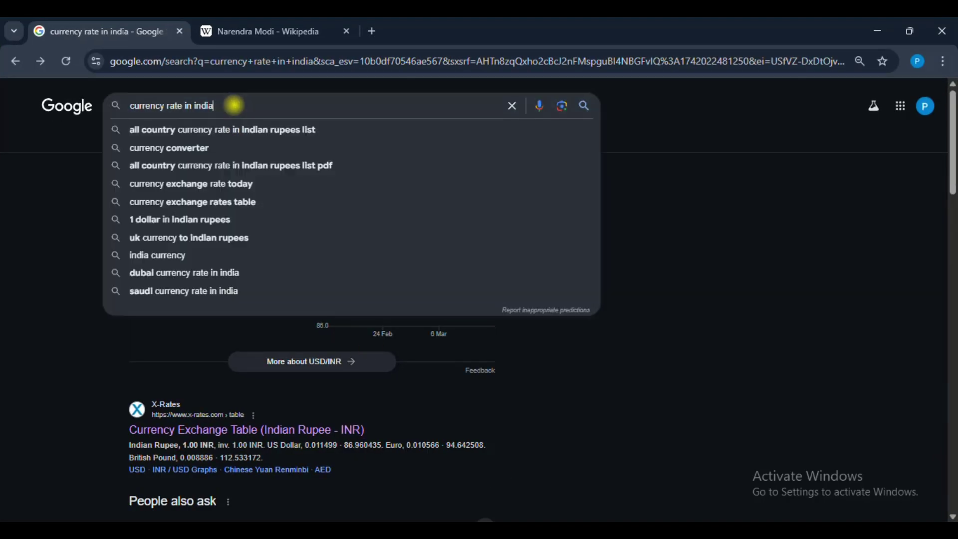
key(Return)
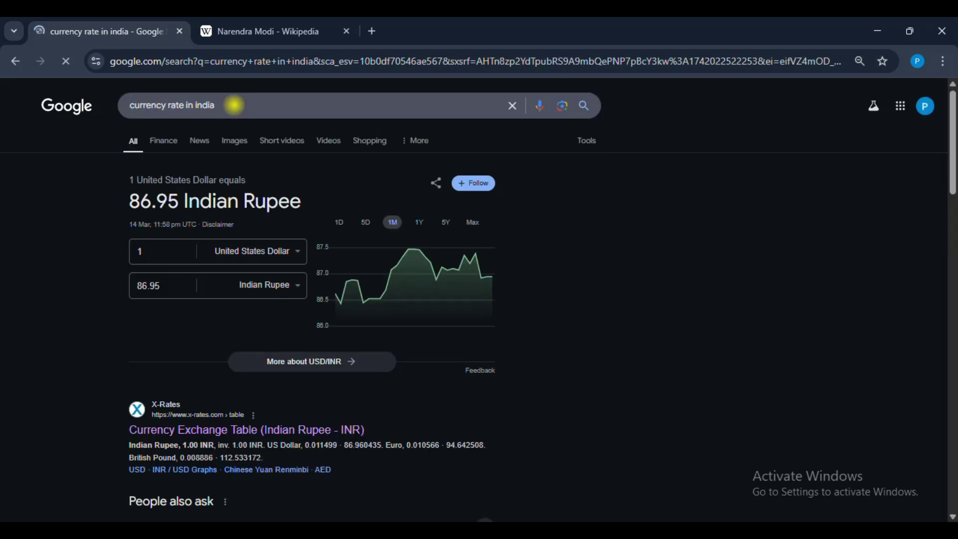
scroll(234, 106, down, 1)
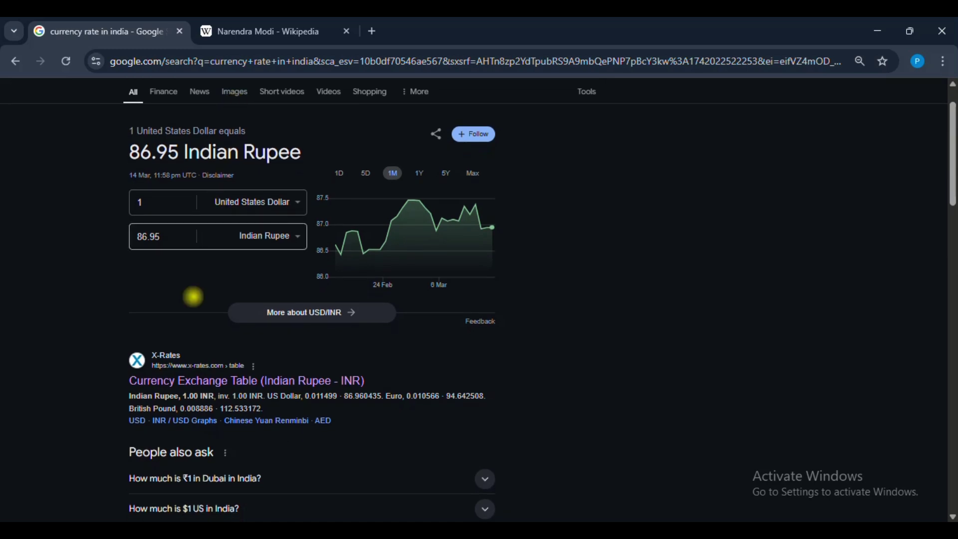
click(155, 377)
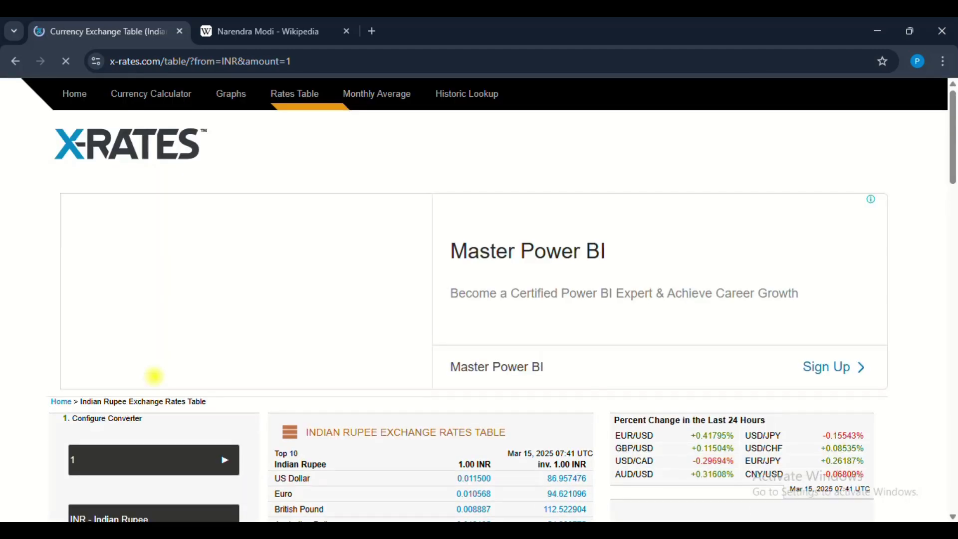
Look over the Indian Rupee exchange rates table and copy the full web address of the X-Rates page.
scroll(154, 377, down, 4)
scroll(155, 377, down, 1)
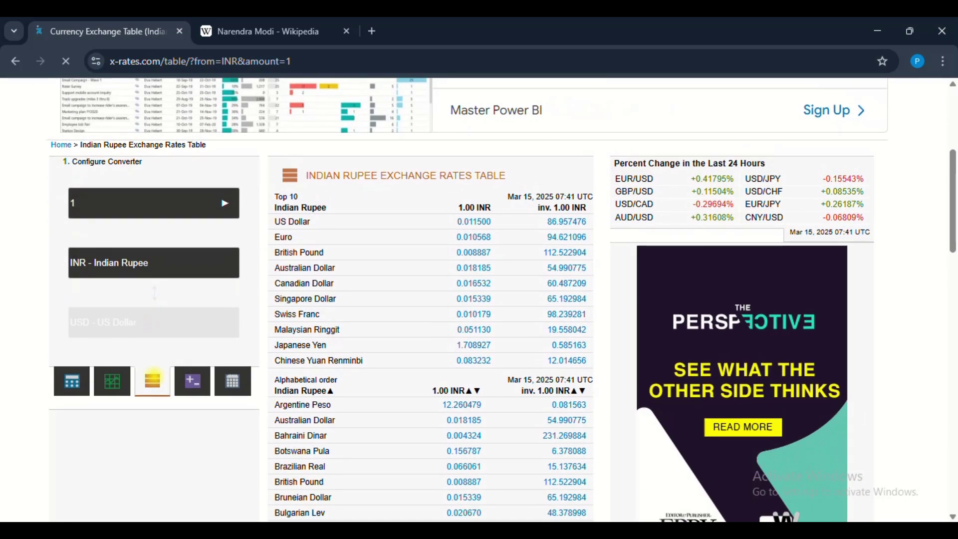
scroll(301, 204, down, 2)
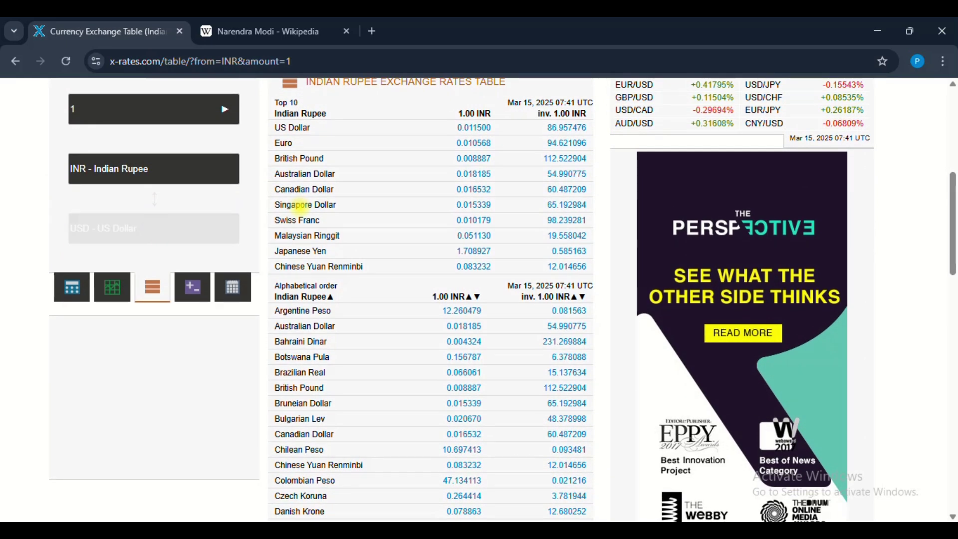
scroll(301, 204, up, 6)
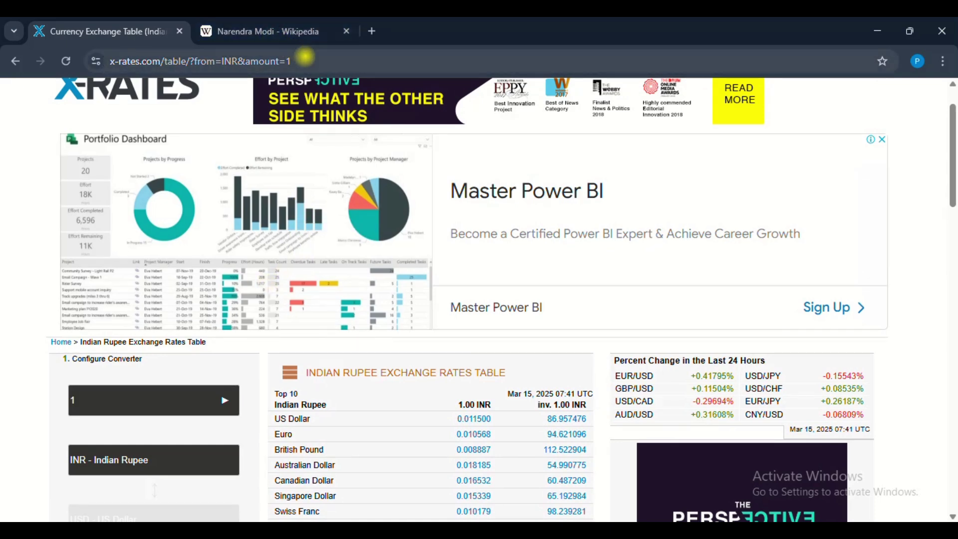
click(305, 57)
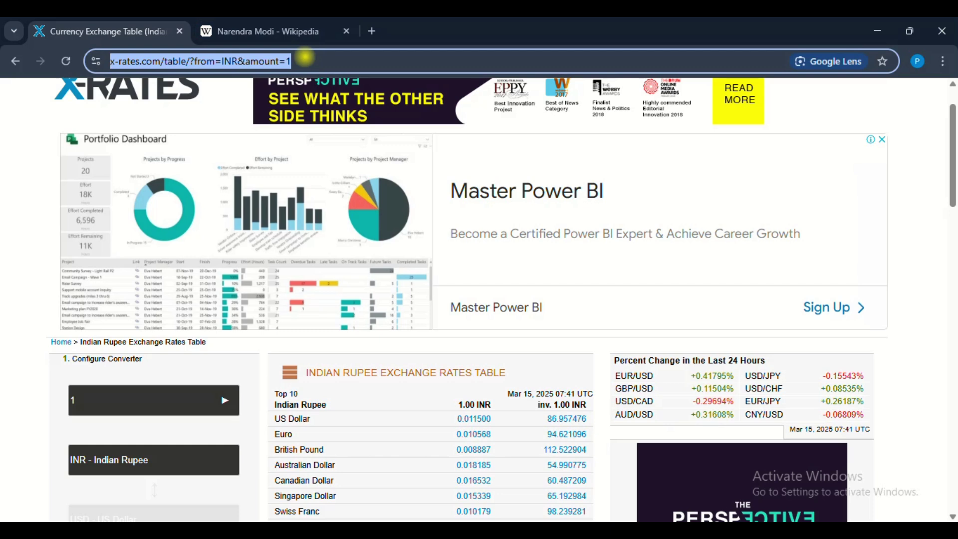
click(305, 58)
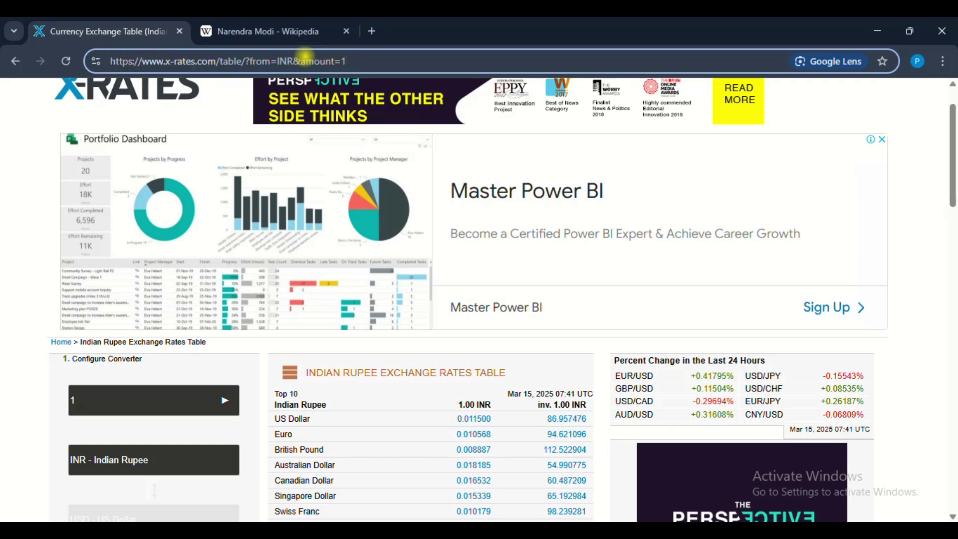
key(ctrl+a)
key(ctrl+c)
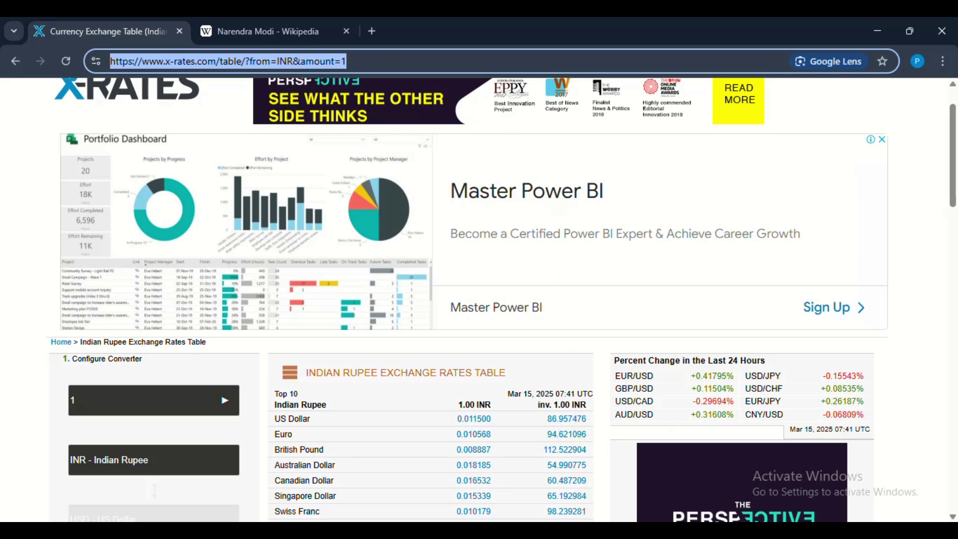
mouse_move(571, 530)
click(613, 478)
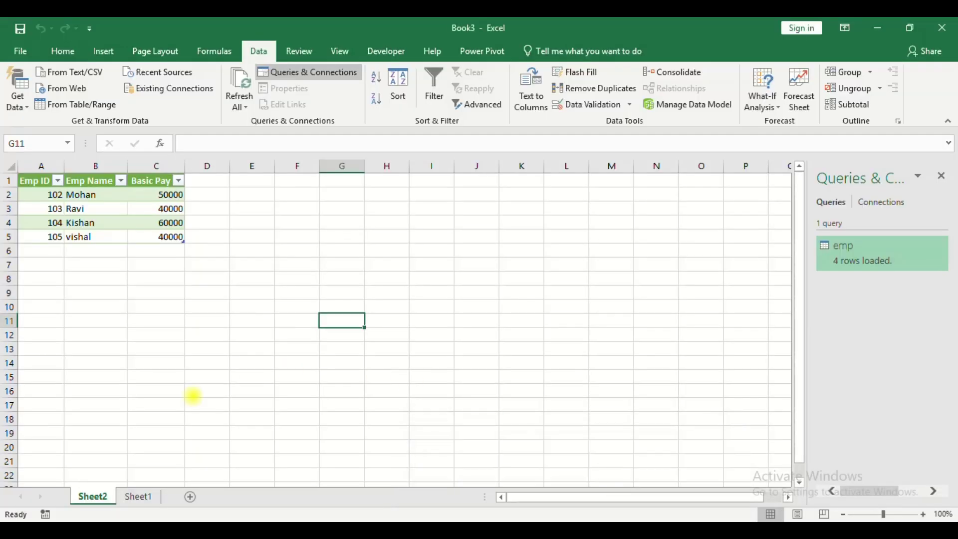
click(150, 494)
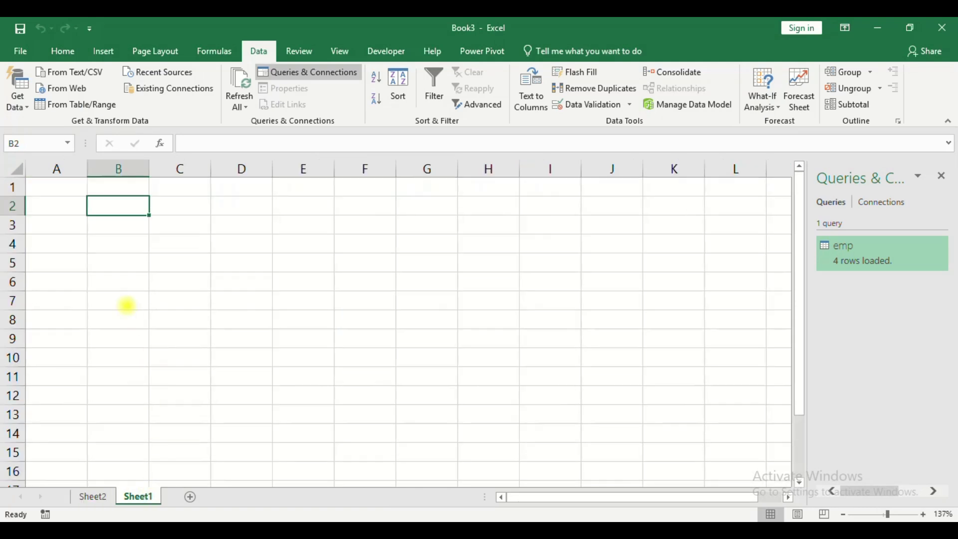
click(79, 194)
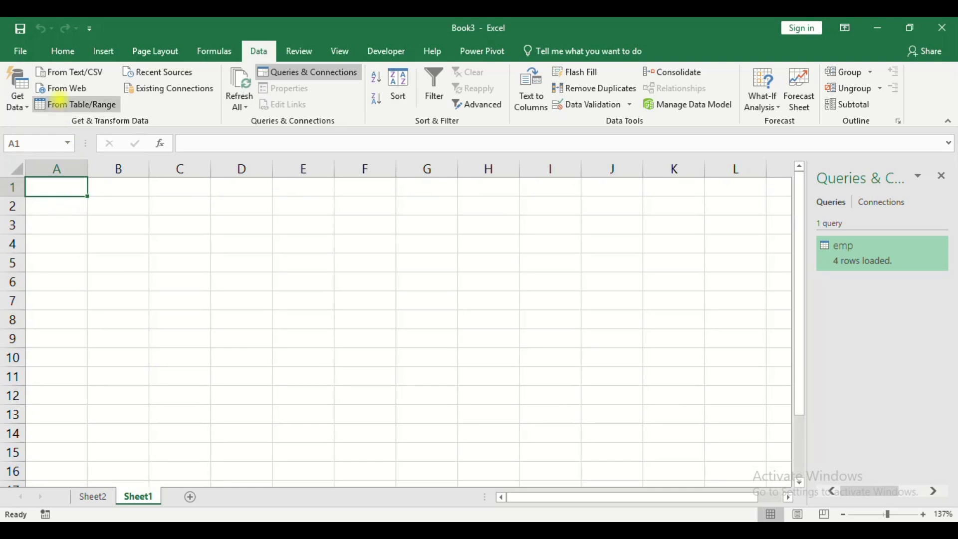
click(64, 89)
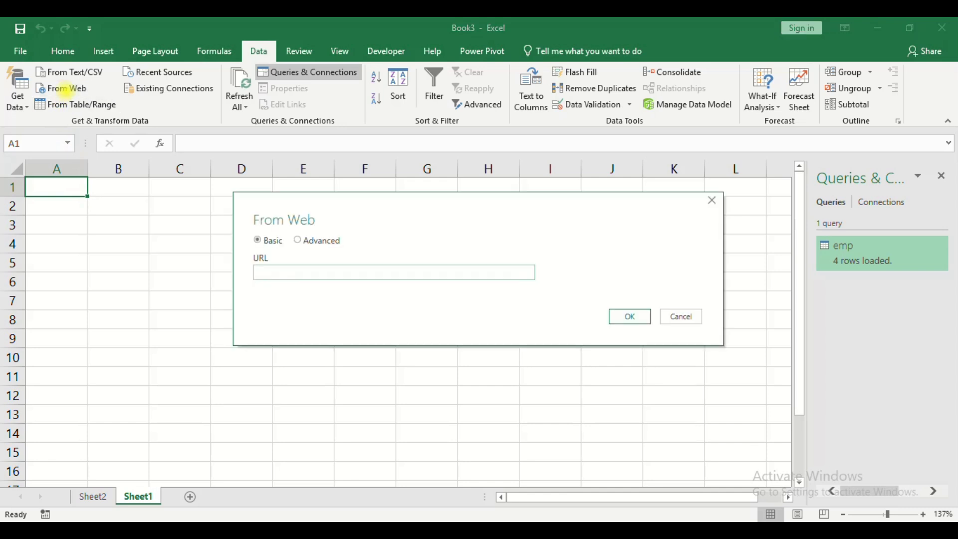
drag(312, 207, 283, 169)
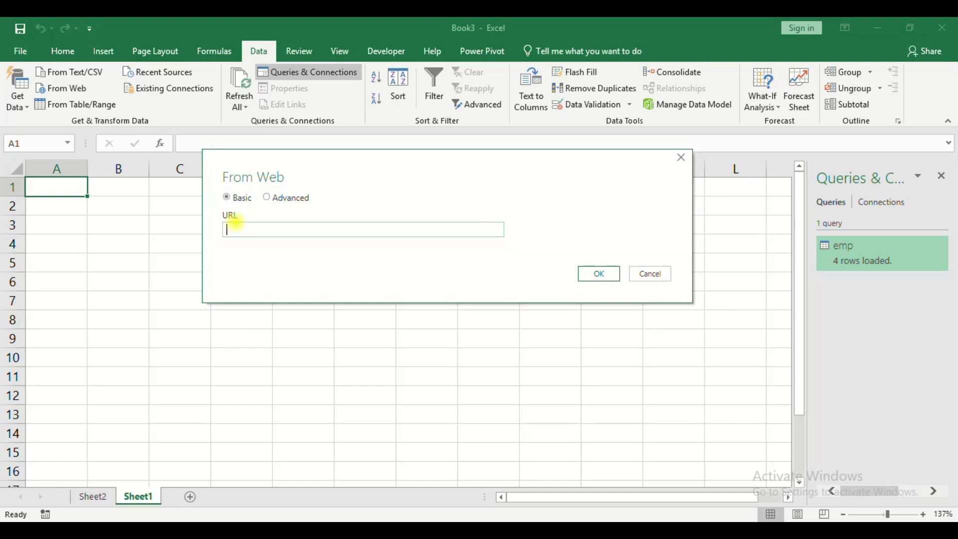
key(ctrl+v)
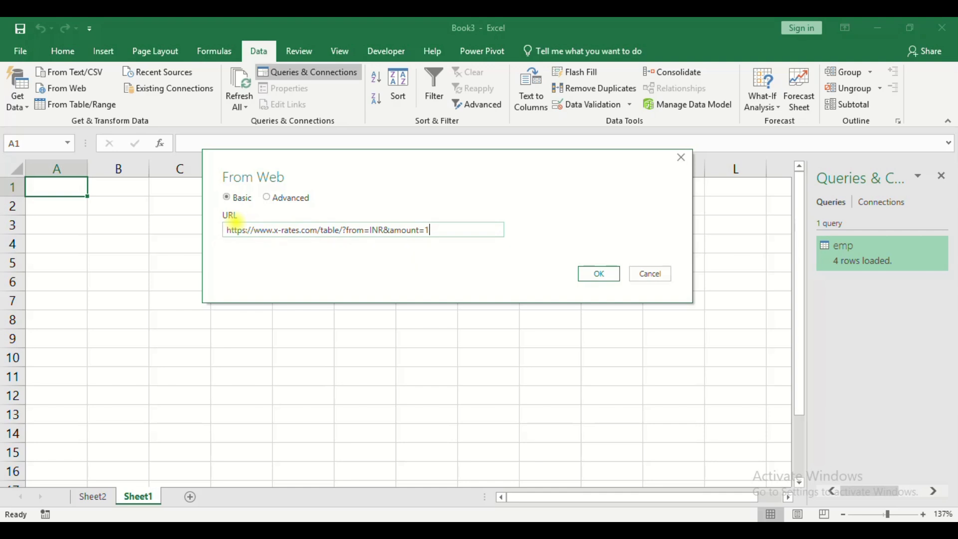
click(598, 272)
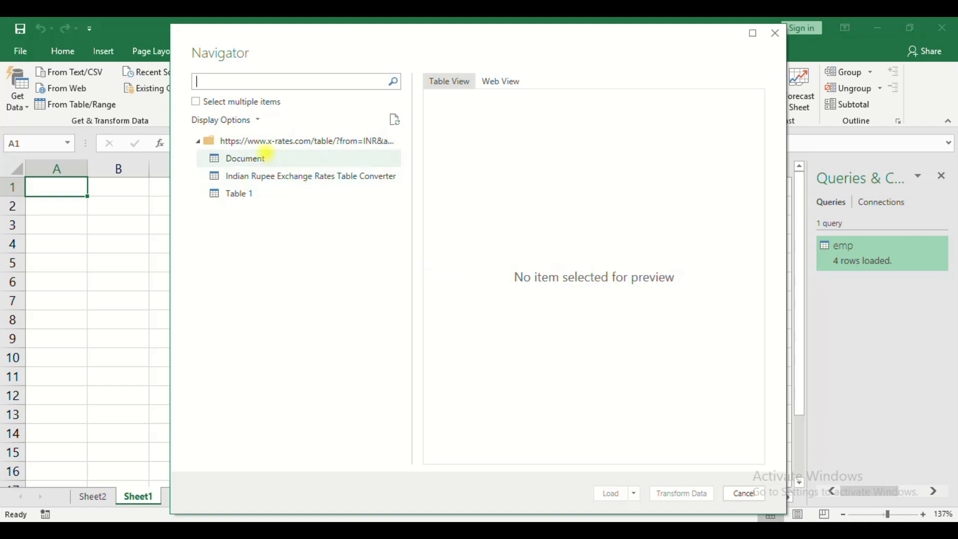
Preview the Document, Table 1 and Indian Rupee Exchange Rates Table Converter items found on the web page.
click(266, 154)
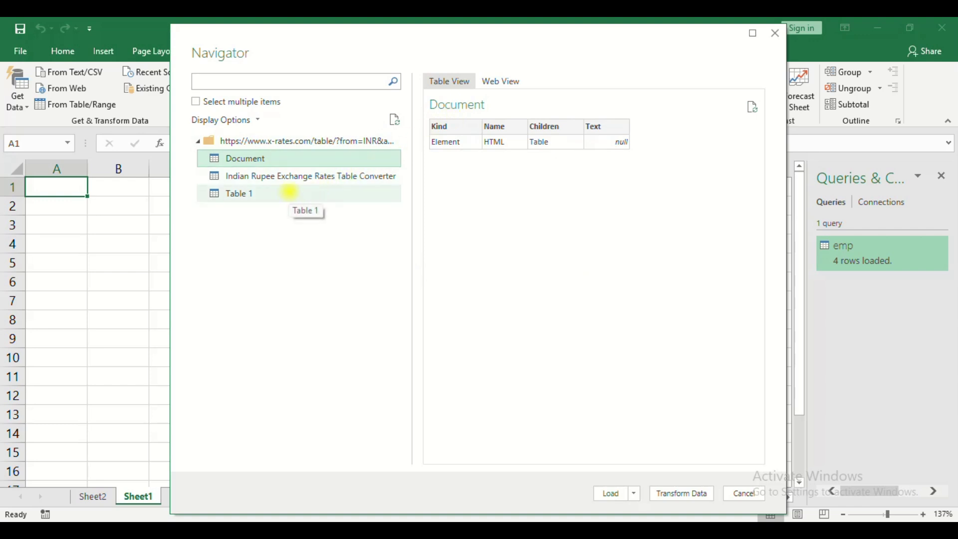
click(289, 193)
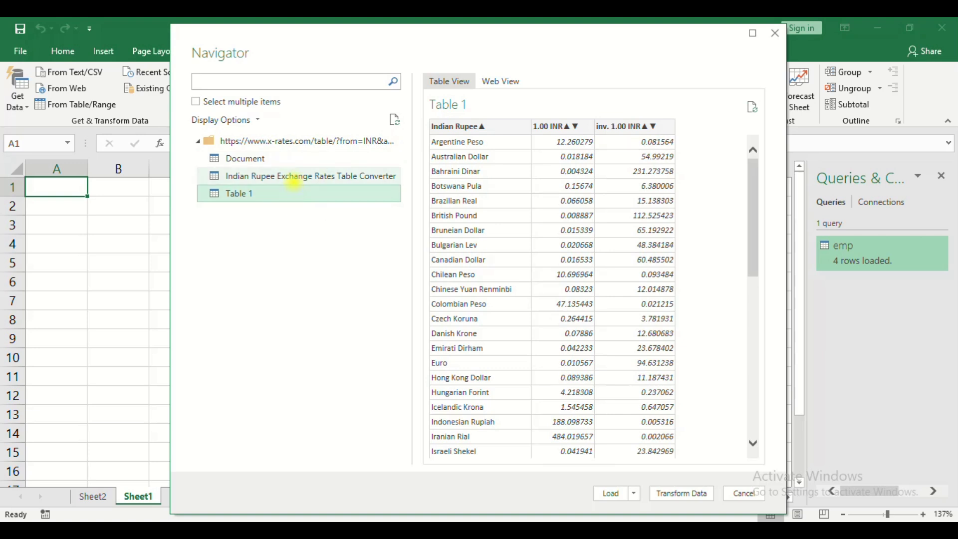
click(295, 179)
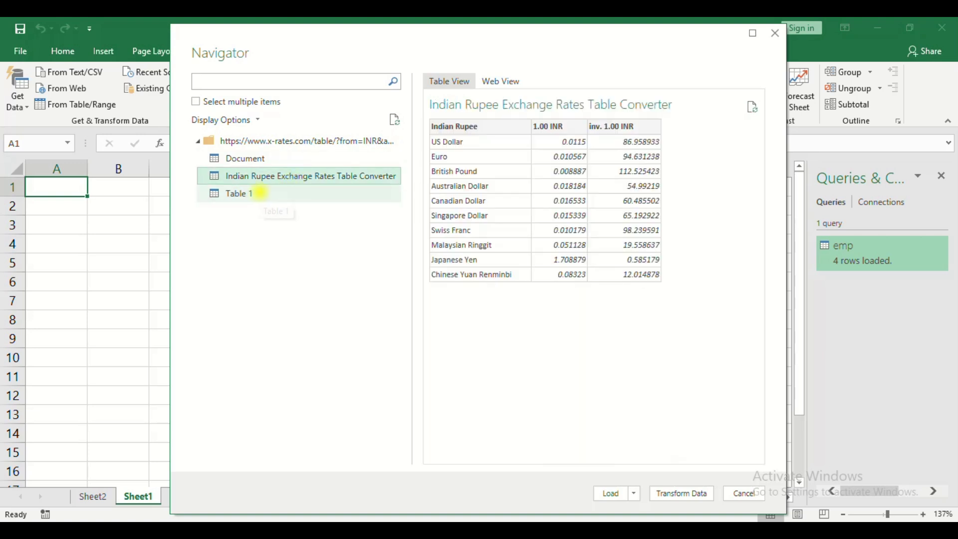
Check the full currency list in Table 1 and load it onto a new worksheet.
click(261, 193)
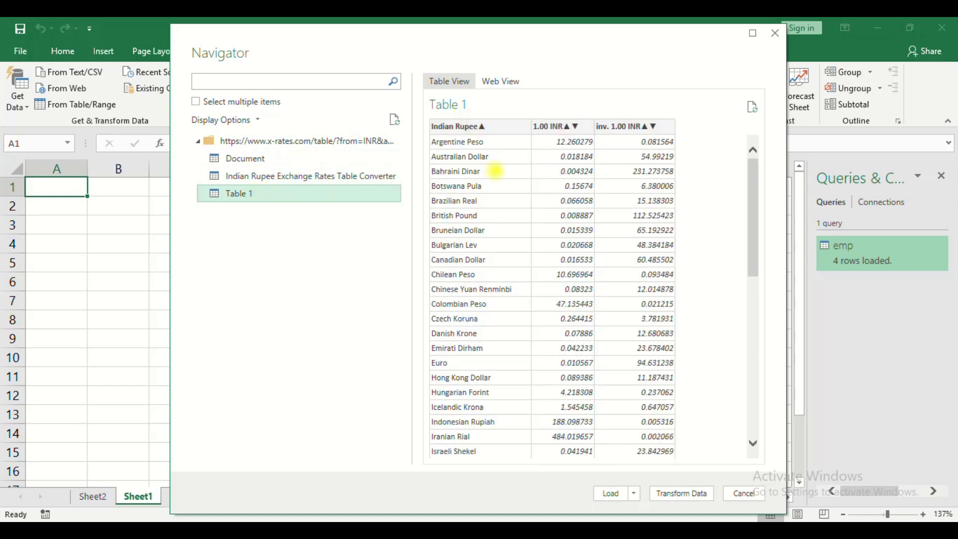
scroll(496, 171, down, 9)
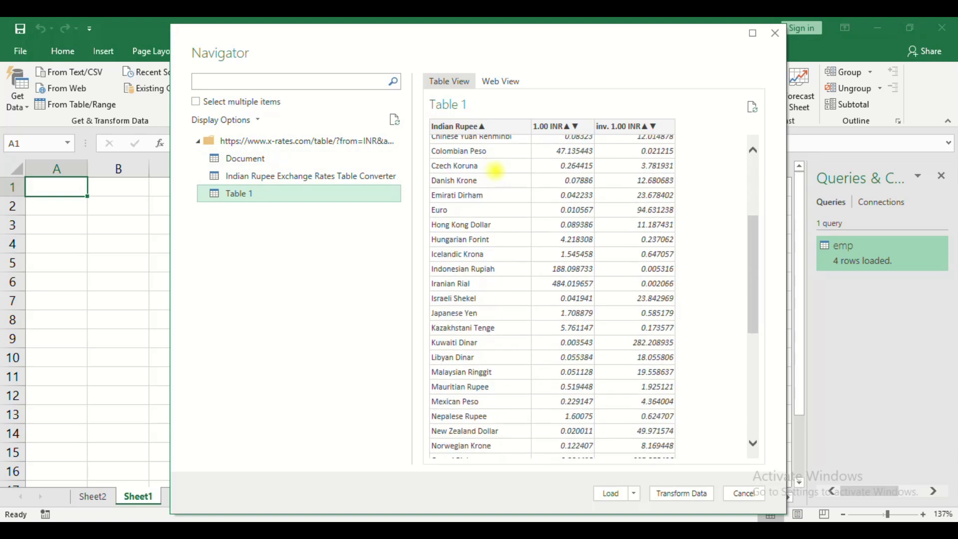
scroll(495, 170, down, 1)
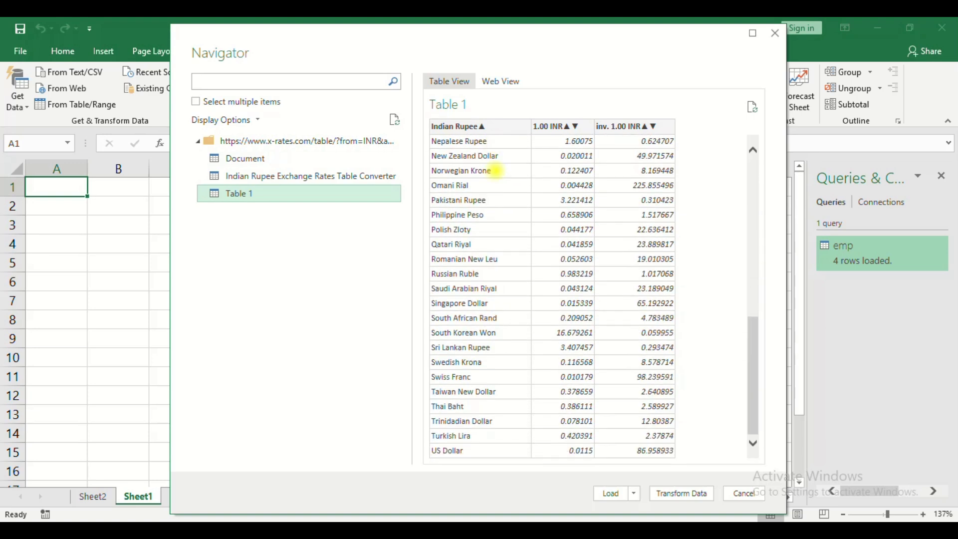
scroll(507, 263, up, 7)
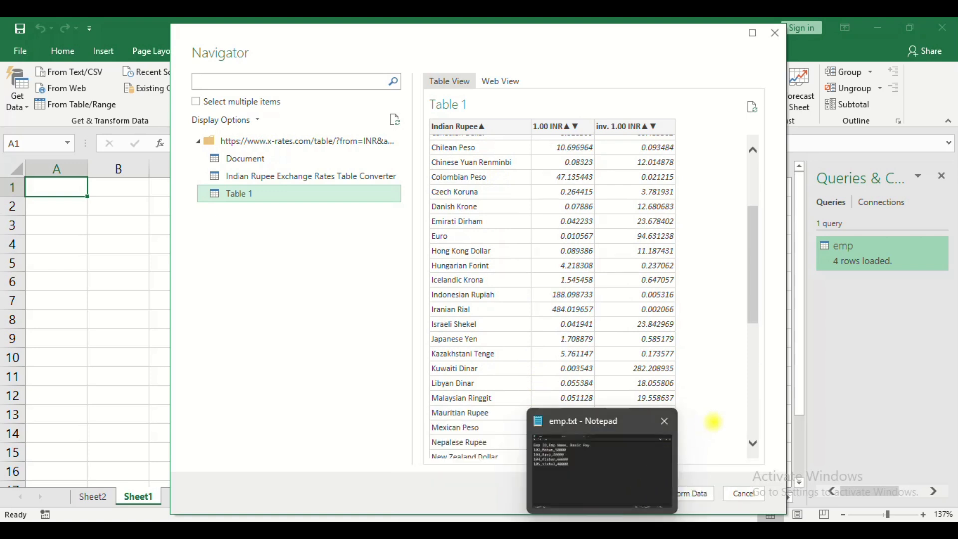
click(610, 493)
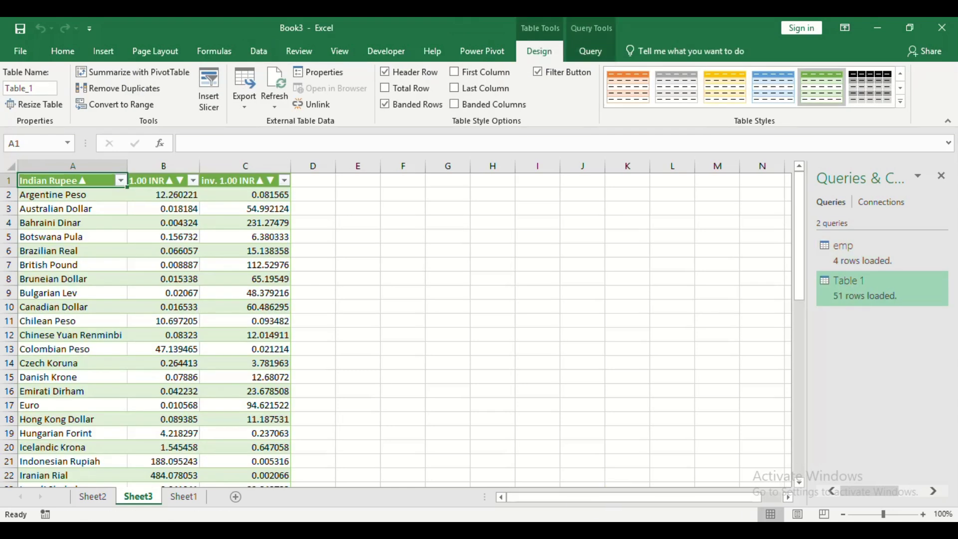
Look over the loaded exchange rates down to the last row and inspect the Argentine Peso values in B2 and C2.
scroll(181, 388, down, 2)
scroll(180, 387, down, 10)
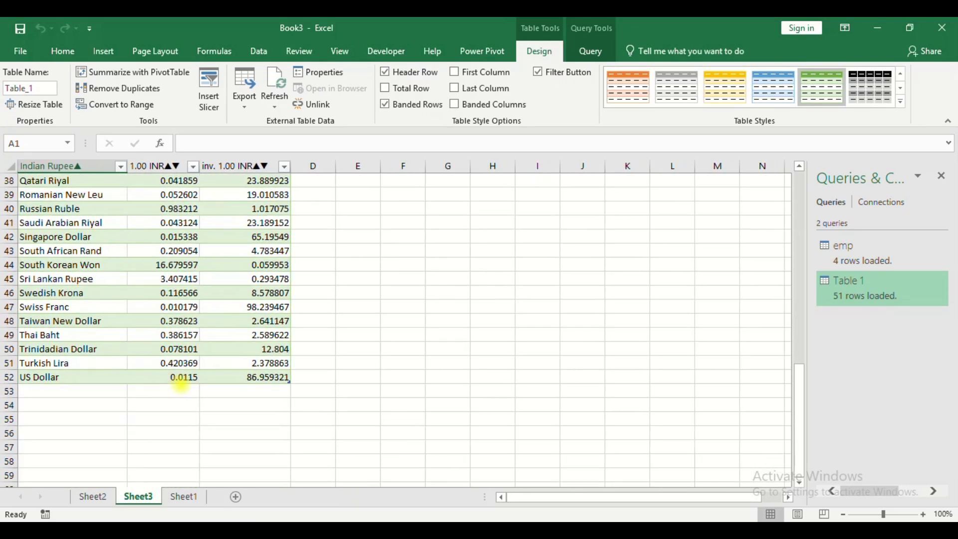
scroll(181, 384, up, 12)
scroll(181, 385, up, 1)
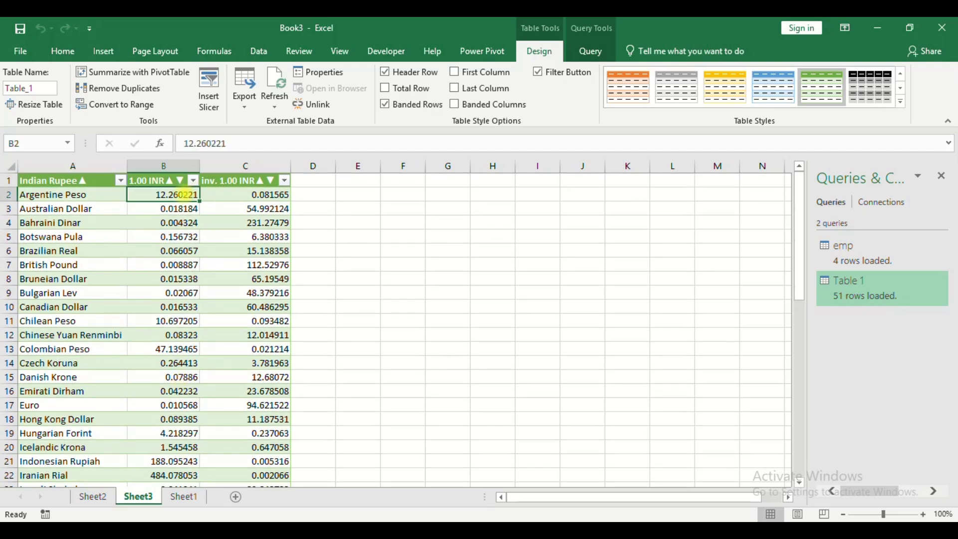
double_click(180, 194)
click(235, 194)
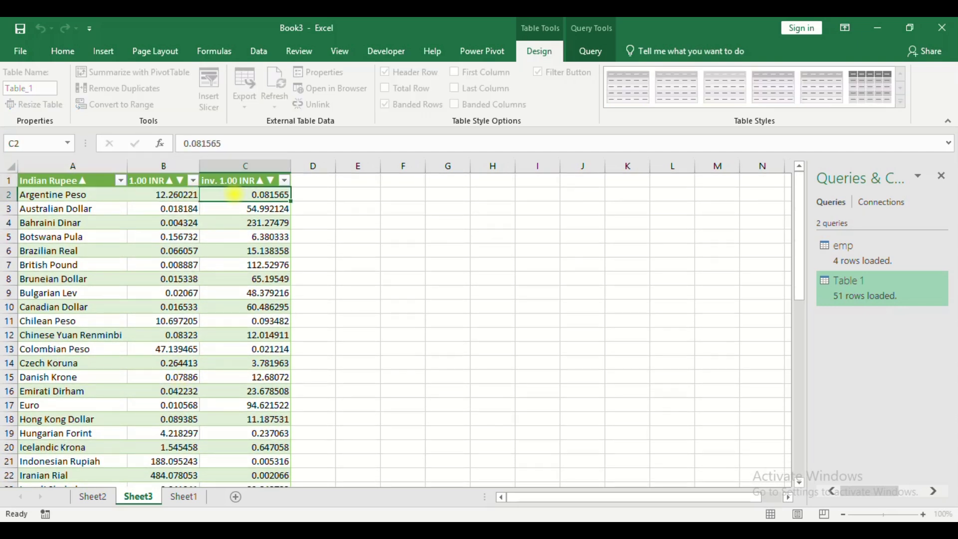
key(F2)
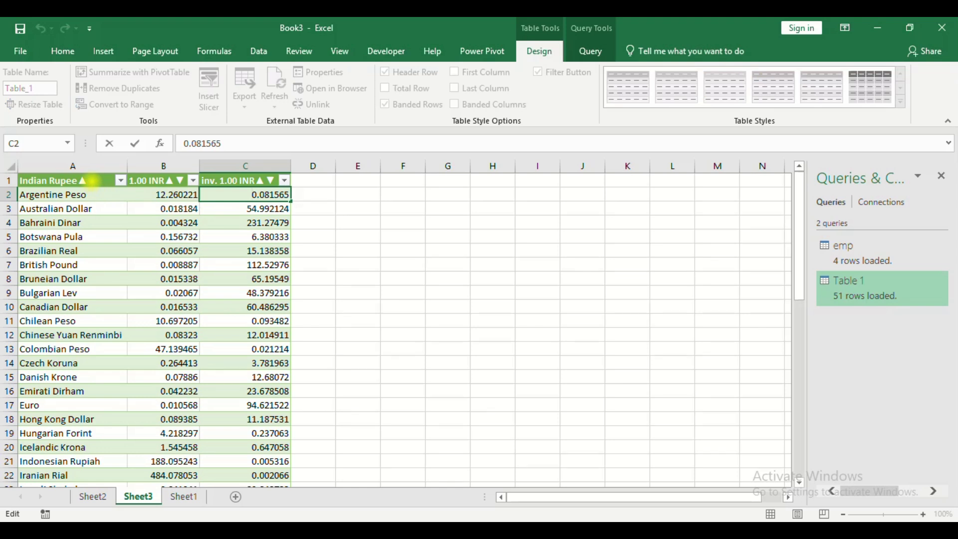
Apply the black banded table style to the imported exchange rates table.
click(91, 180)
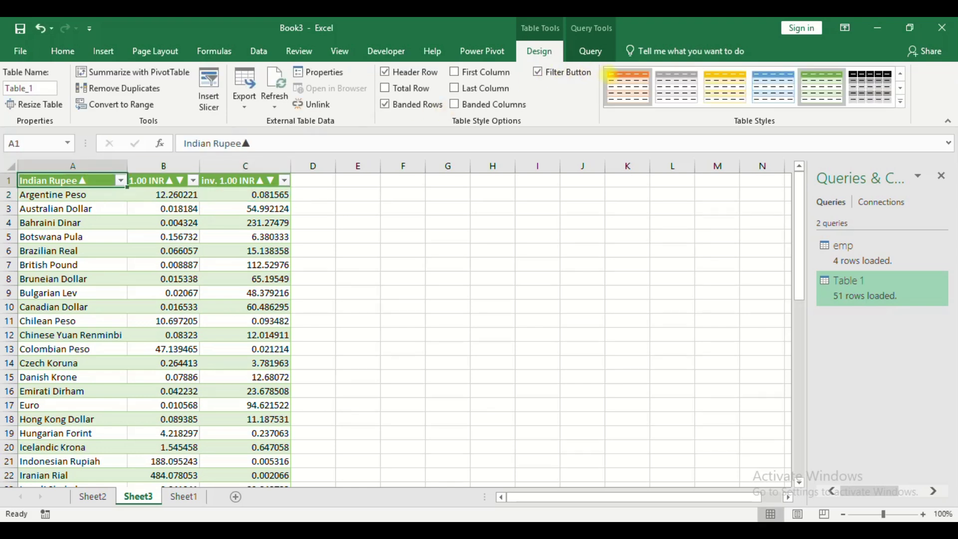
click(628, 86)
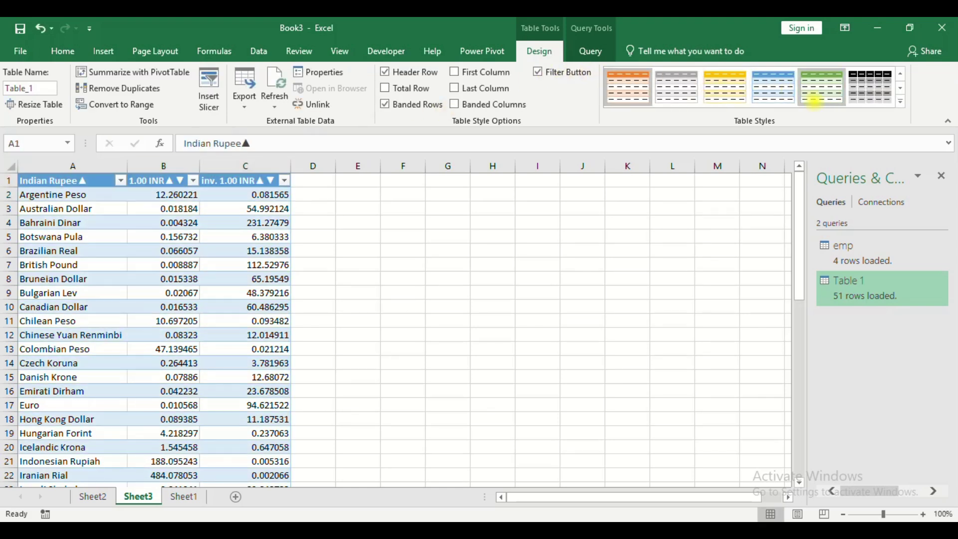
click(876, 88)
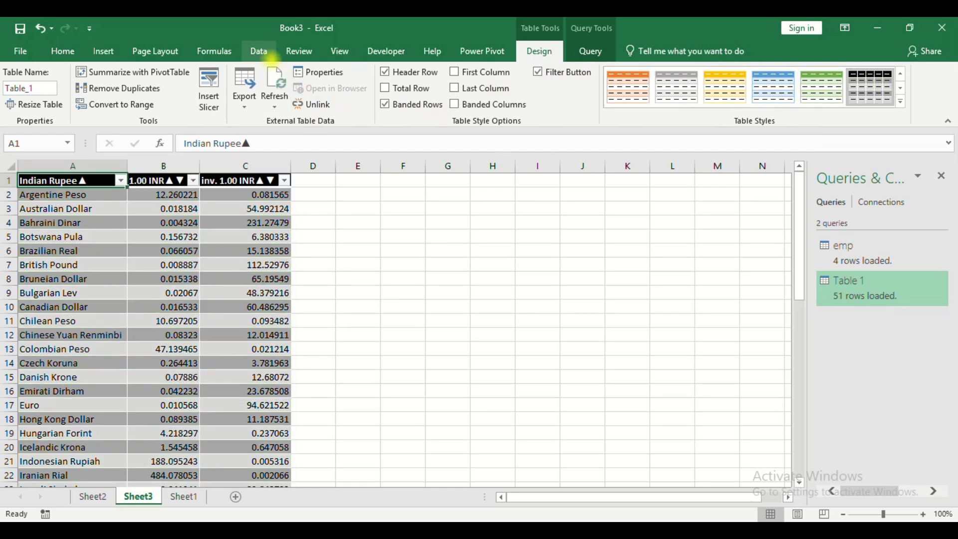
Insert an empty column before the 1.00 INR column of the exchange rates table.
click(259, 51)
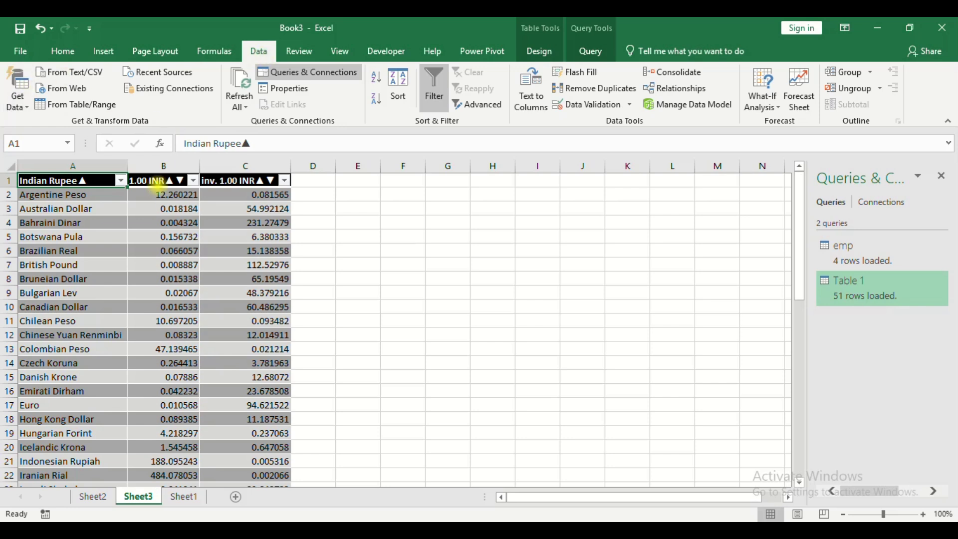
click(179, 180)
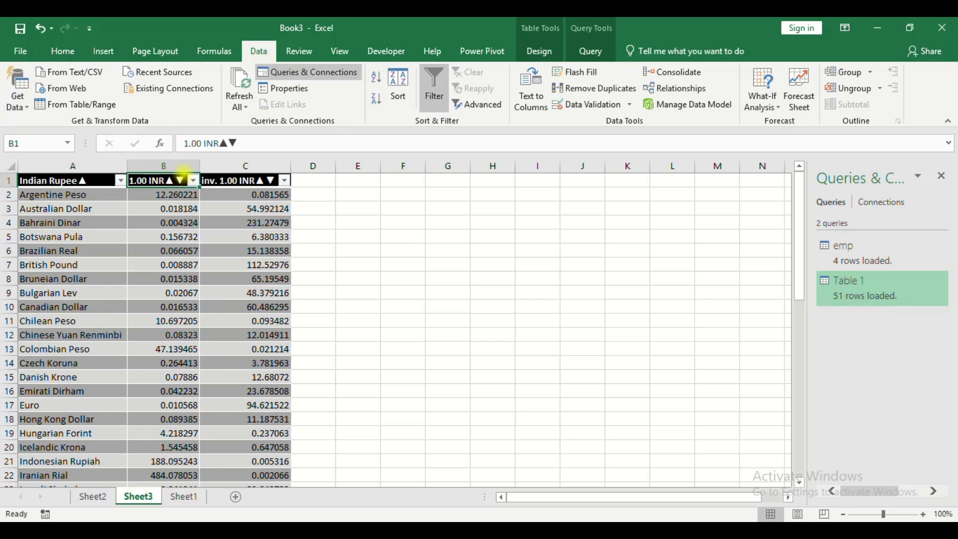
click(183, 167)
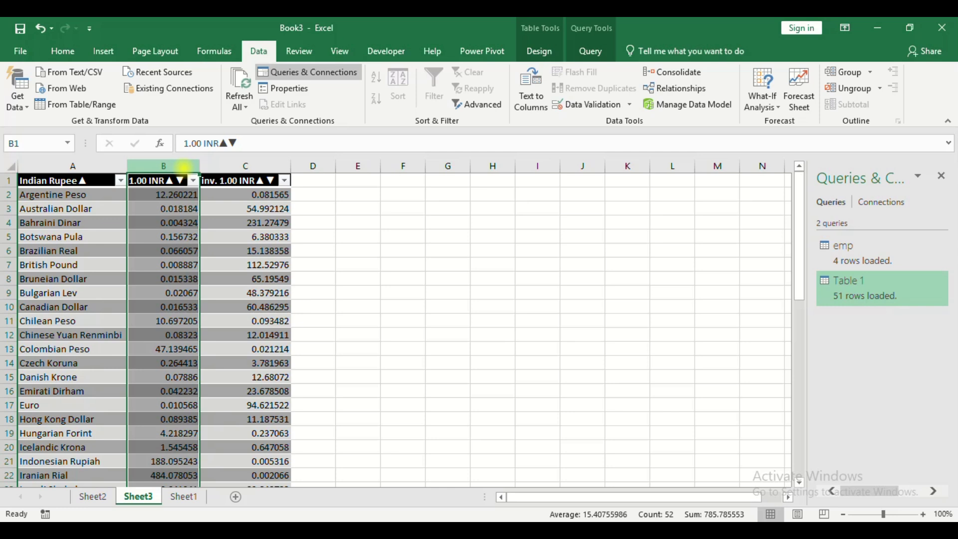
key(ctrl+shift+plus)
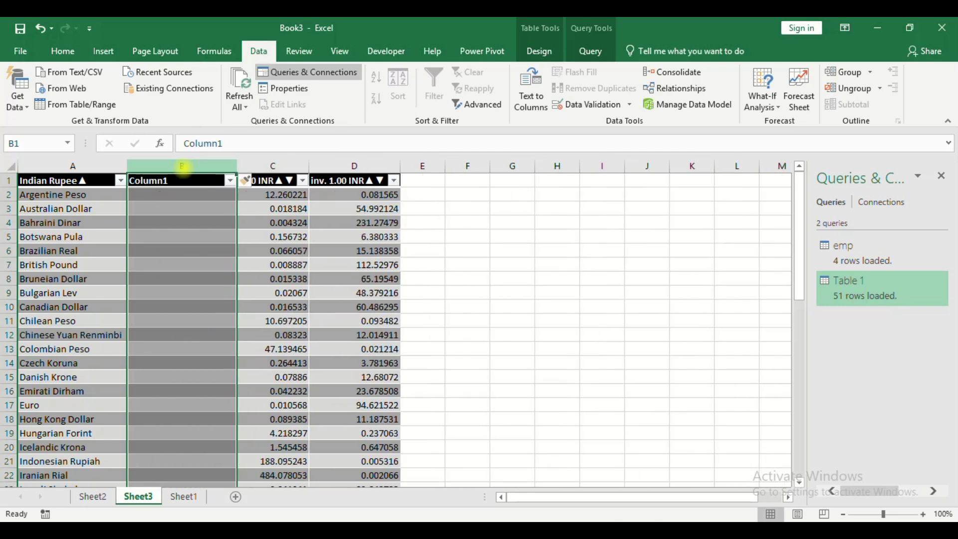
click(195, 227)
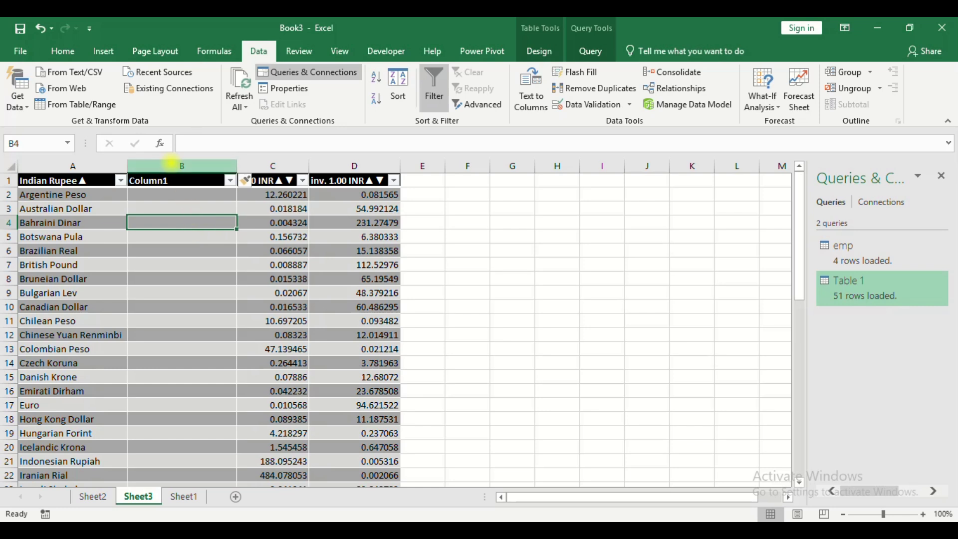
Open the exchange rates table in the Power Query Editor and remove the empty Column1.
click(171, 163)
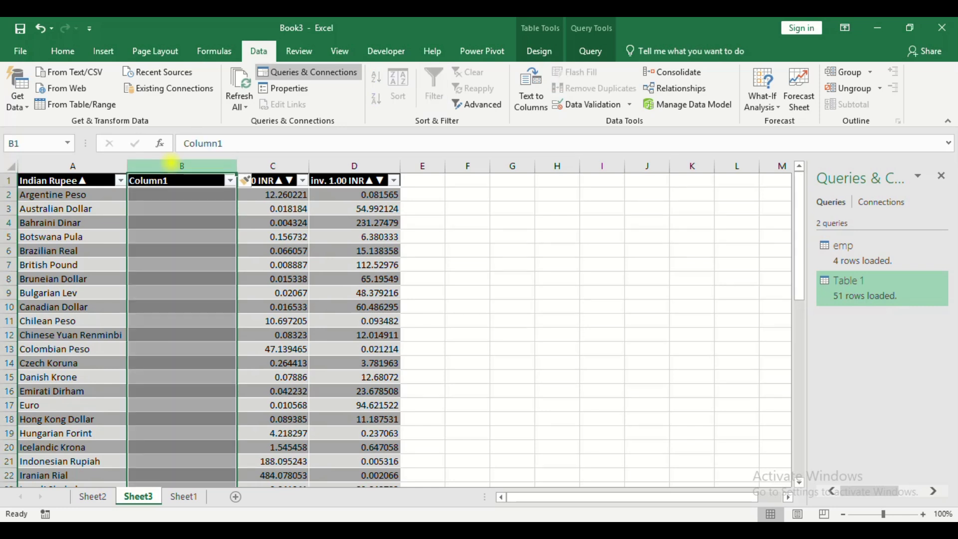
click(170, 208)
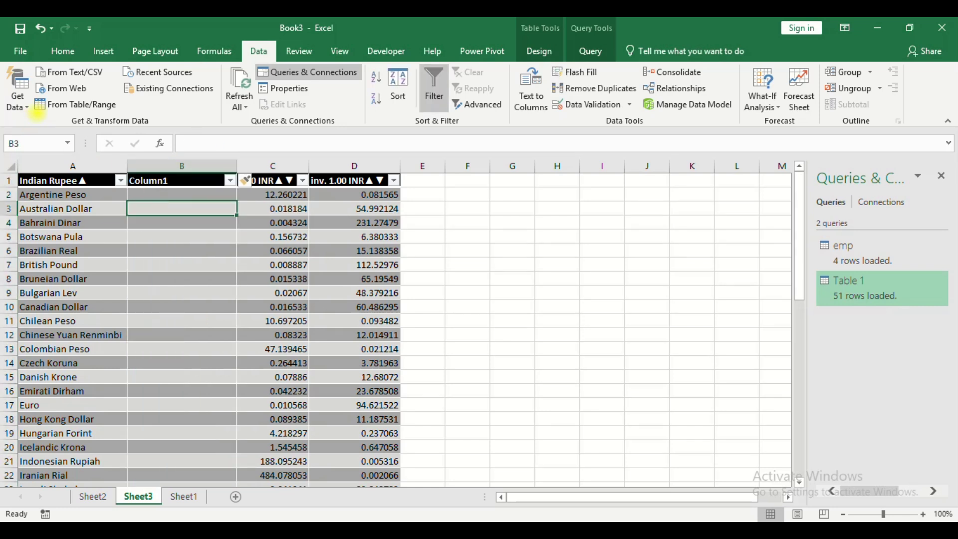
click(56, 103)
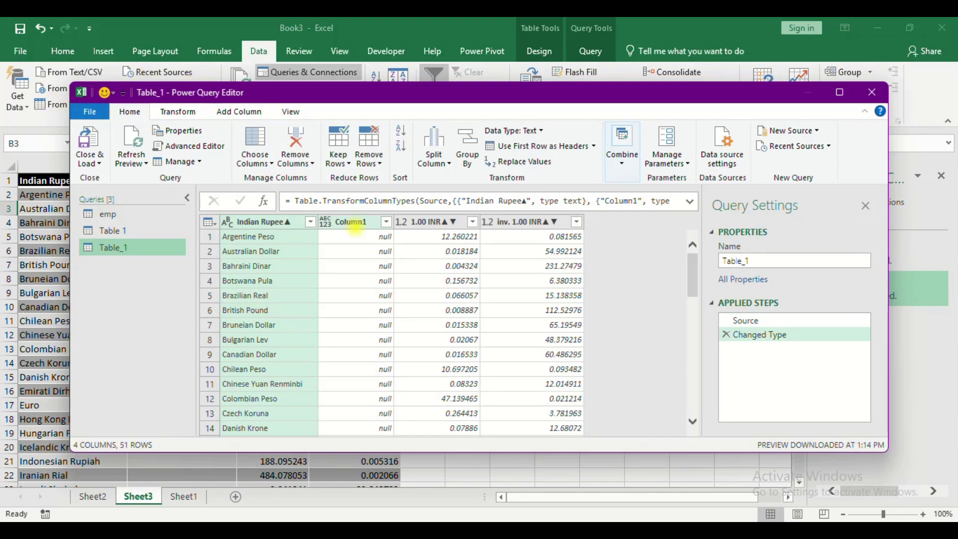
click(353, 223)
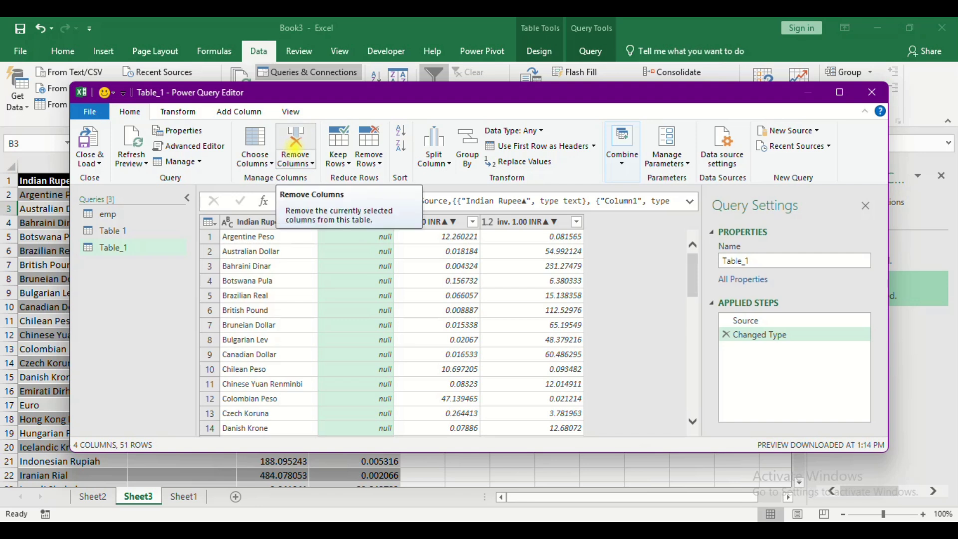
click(295, 145)
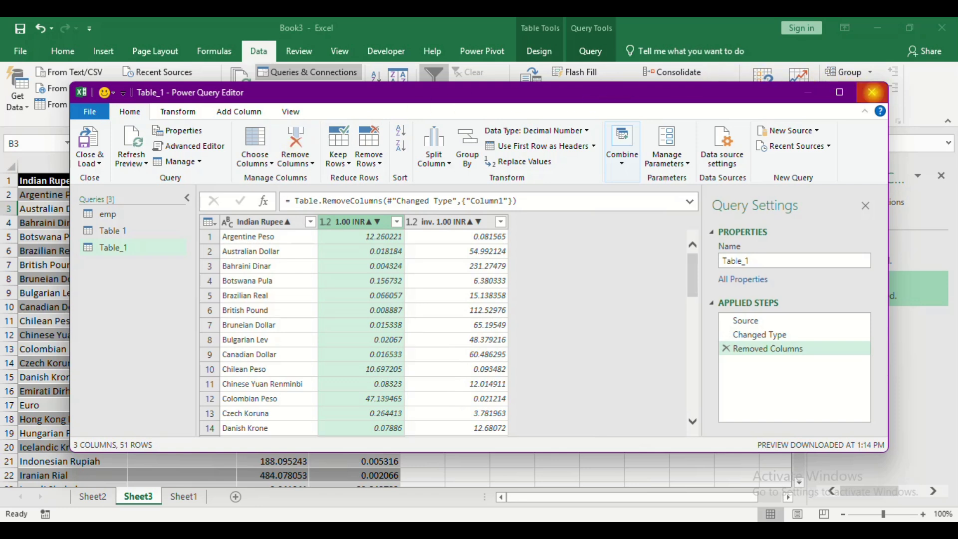
Close the Power Query Editor and keep the changes so the cleaned query loads onto a new worksheet.
click(872, 92)
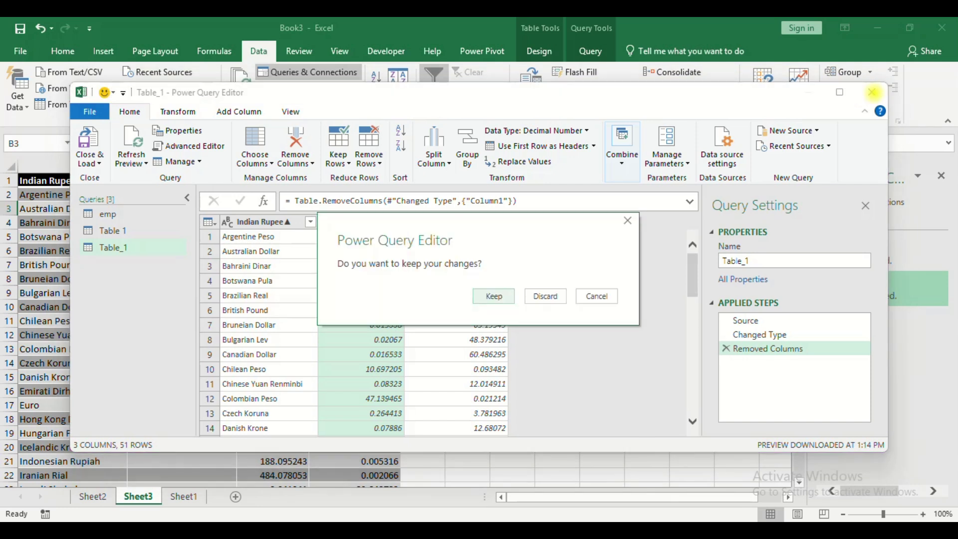
click(493, 296)
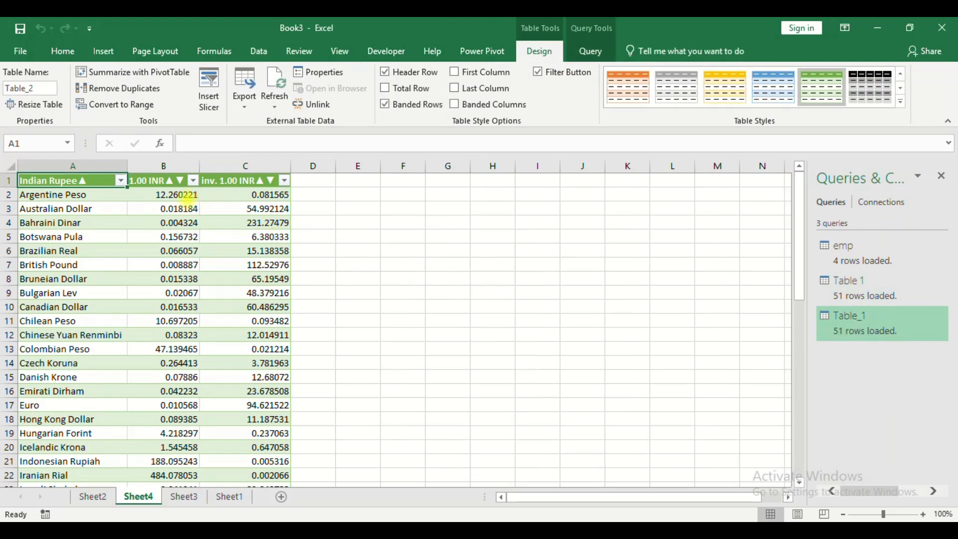
click(246, 51)
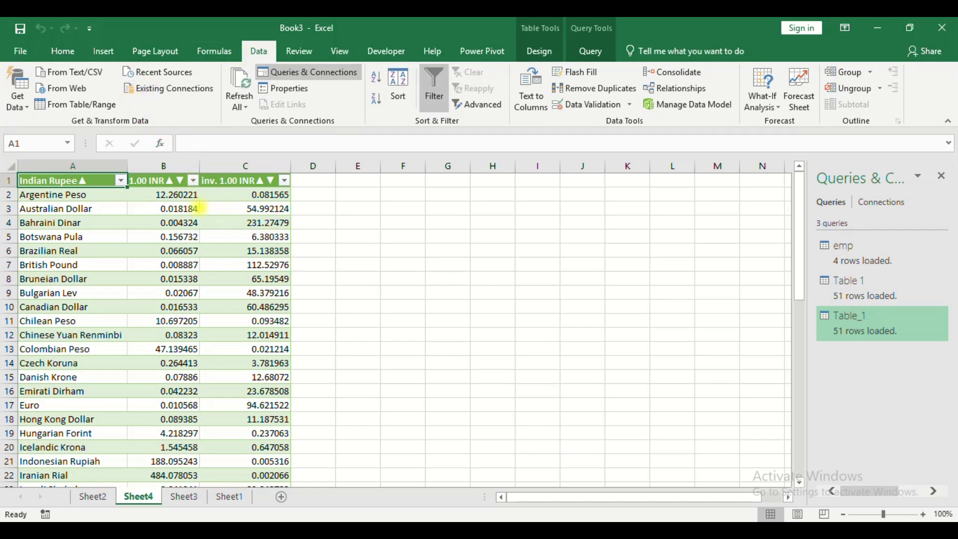
Review the recent data sources list and close it without connecting to any source.
click(198, 208)
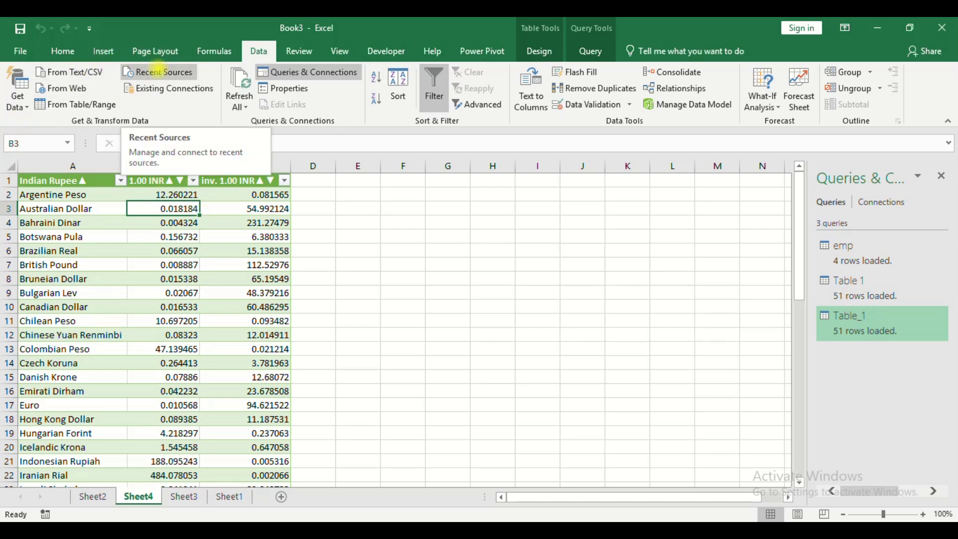
click(158, 72)
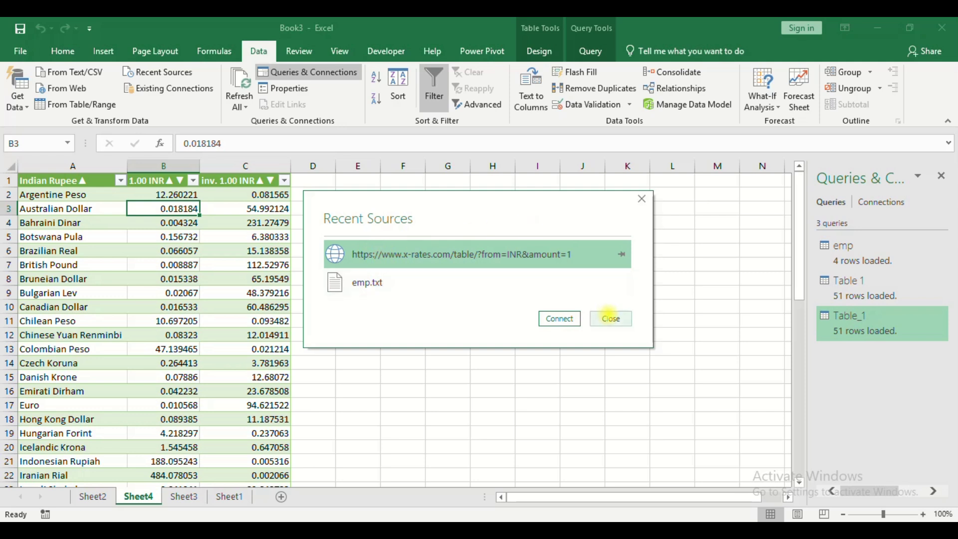
click(610, 318)
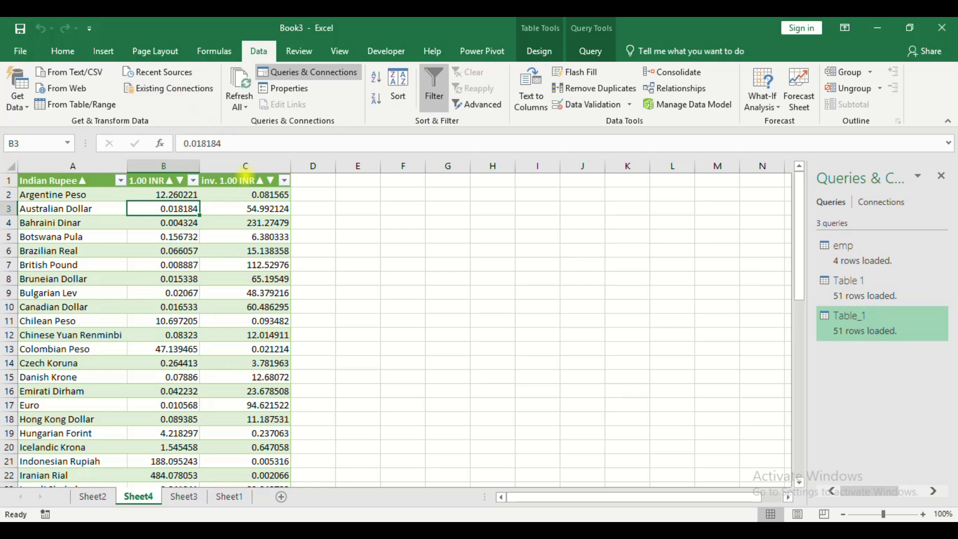
drag(245, 175, 376, 374)
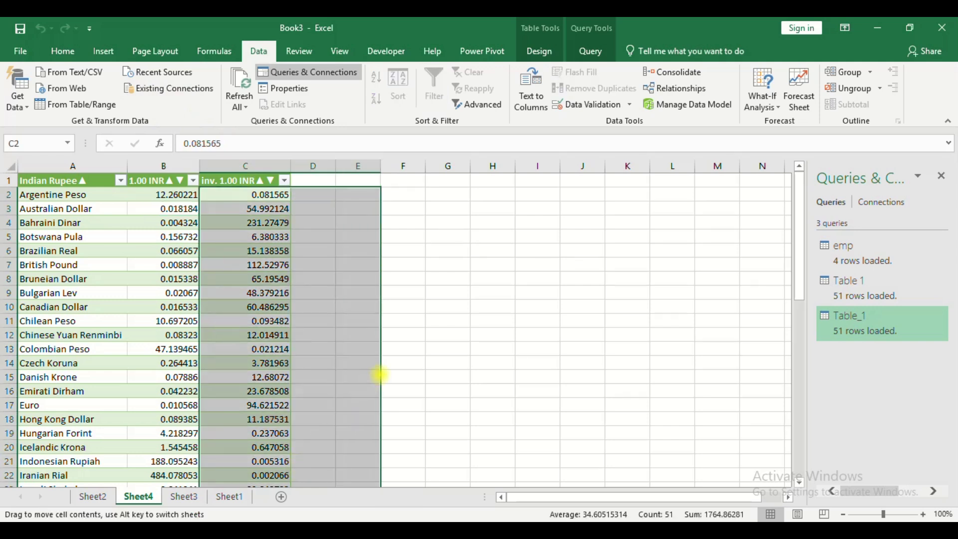
click(426, 378)
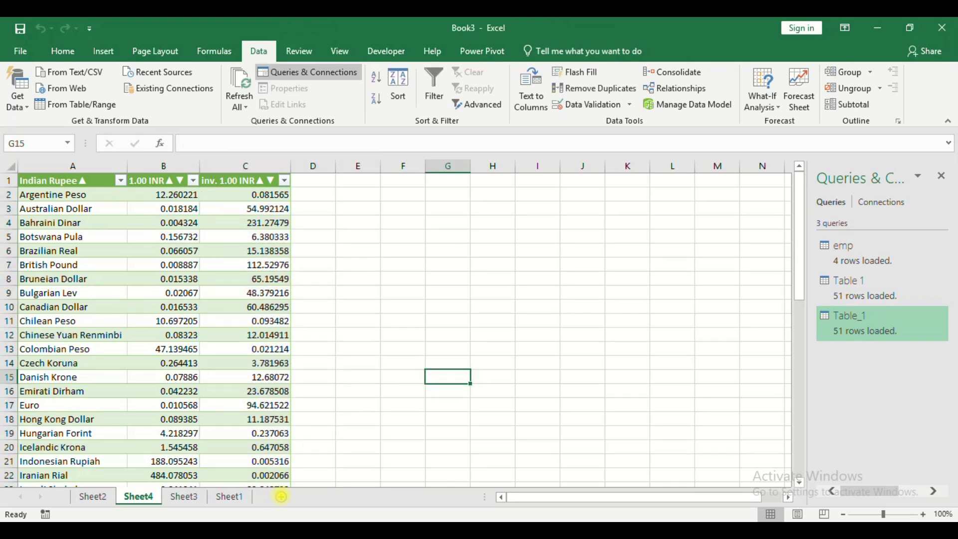
Add a new worksheet and browse beyond the existing connections to open Salary.xlsx from the Desktop as its data source.
click(284, 496)
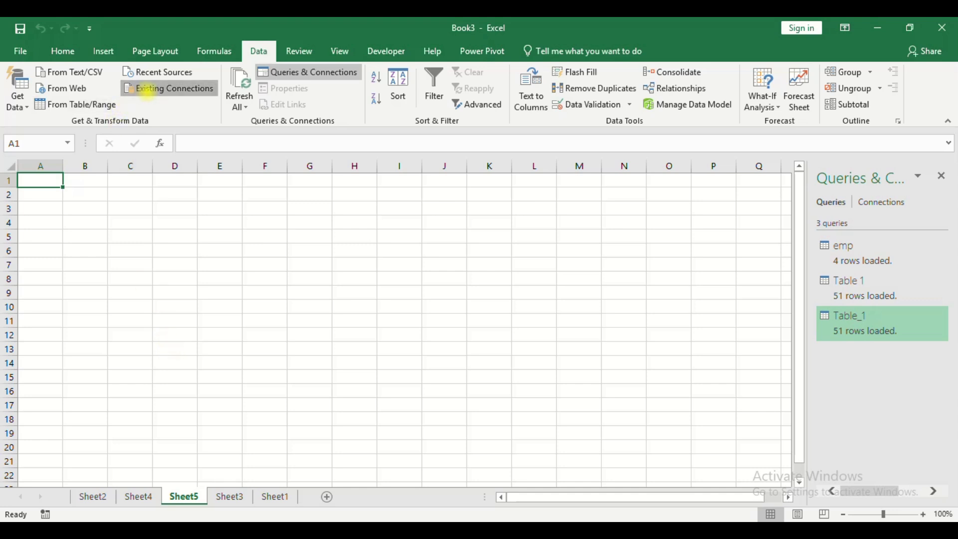
click(147, 89)
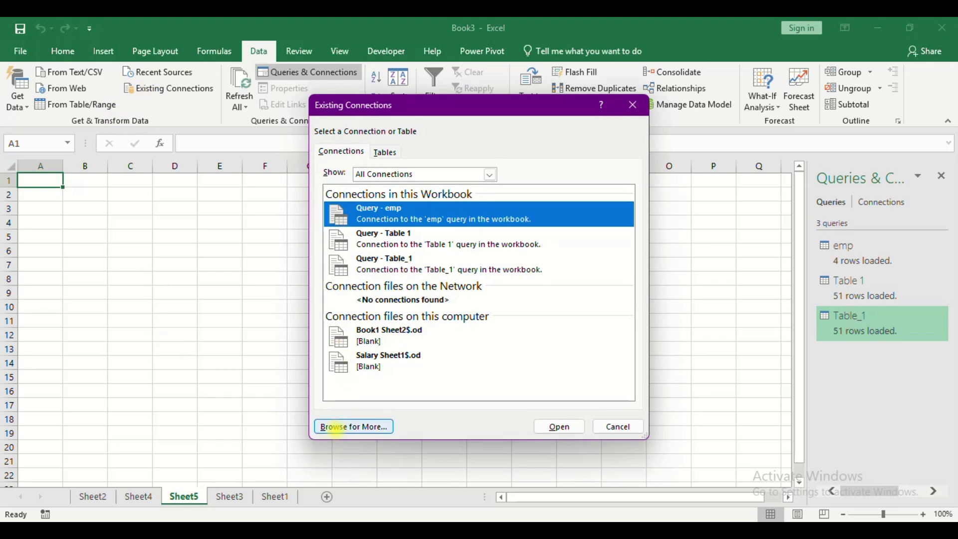
click(336, 426)
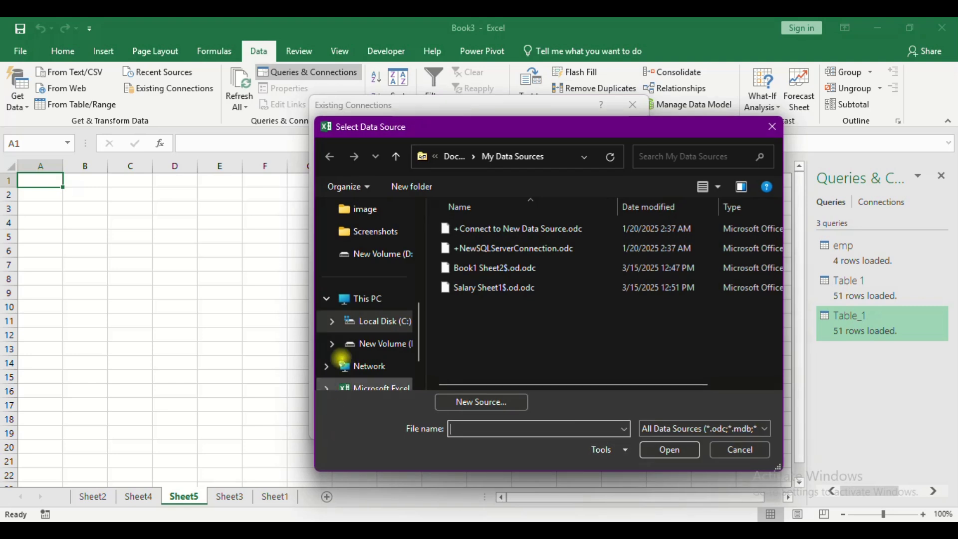
scroll(347, 234, up, 3)
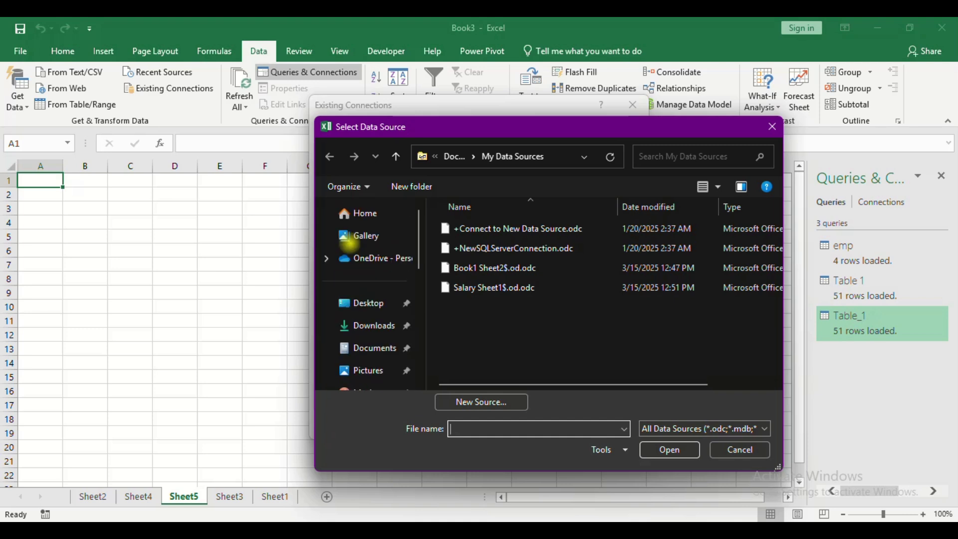
click(363, 301)
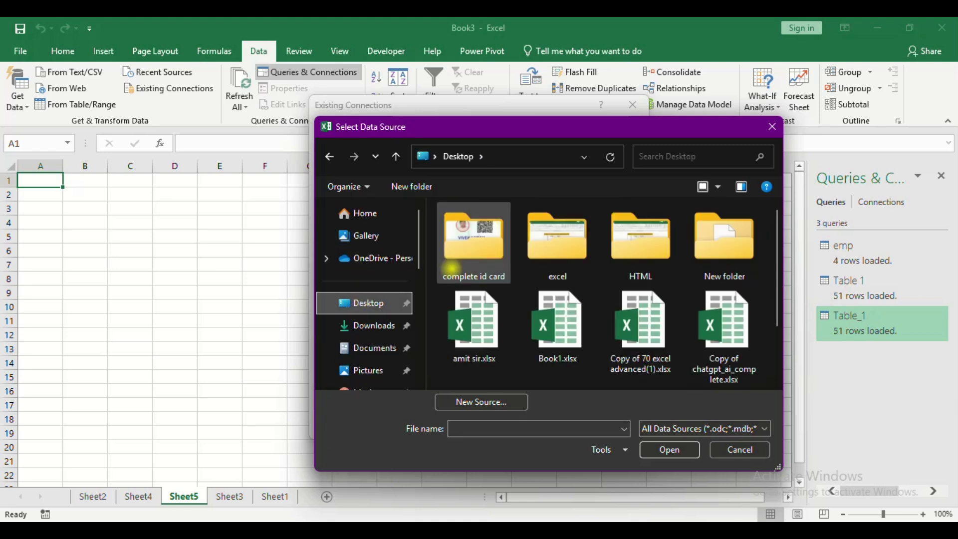
scroll(570, 322, down, 2)
click(570, 321)
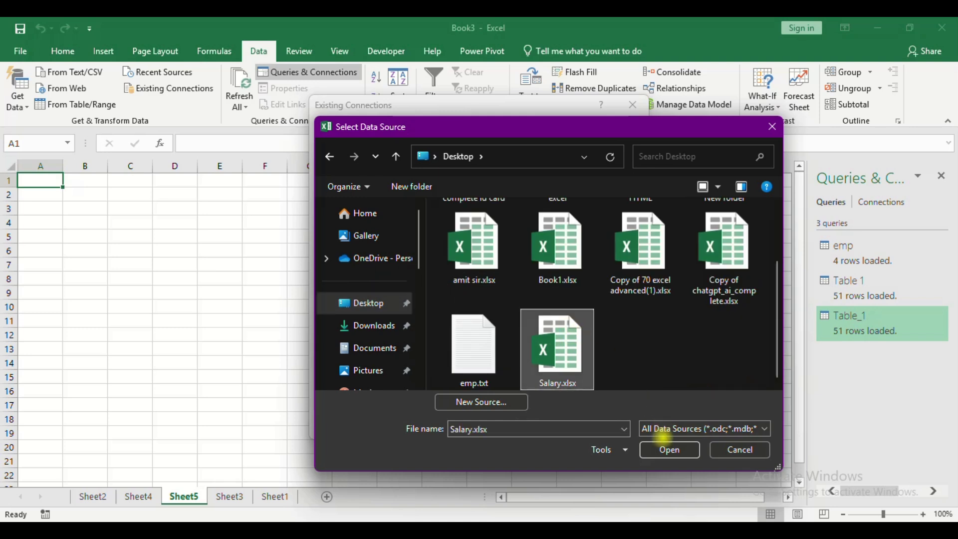
click(669, 448)
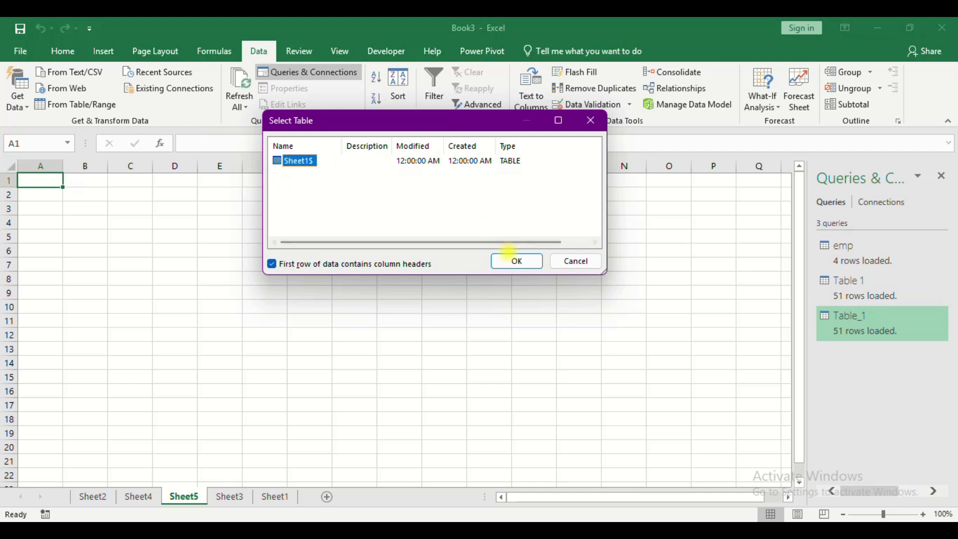
Import the Sheet1$ table as a PivotTable Report at cell A1 of the existing worksheet and close the Queries & Connections pane.
click(505, 259)
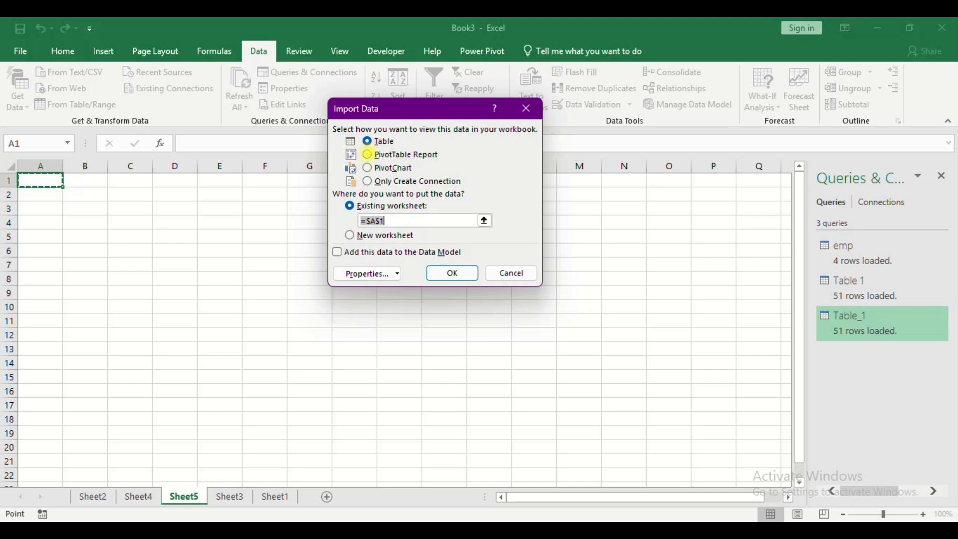
click(367, 155)
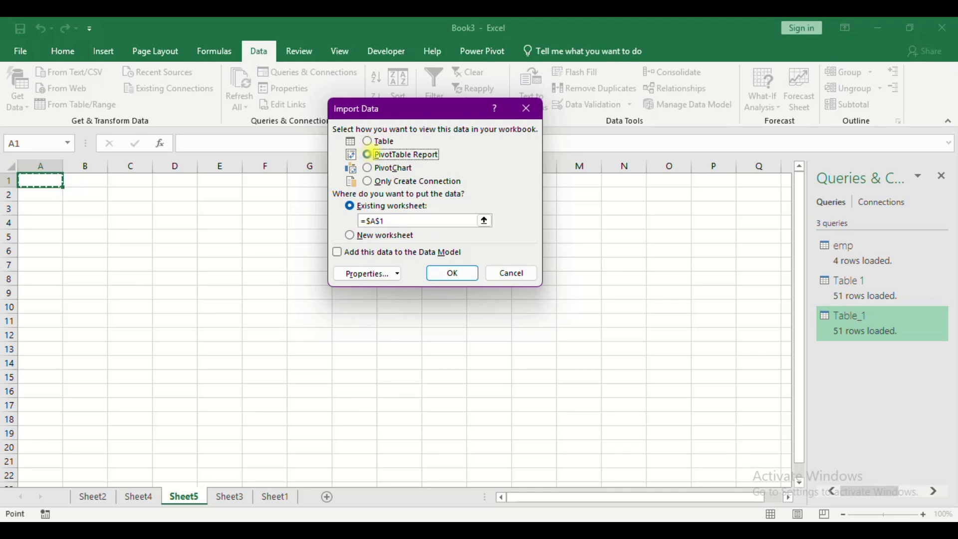
click(442, 273)
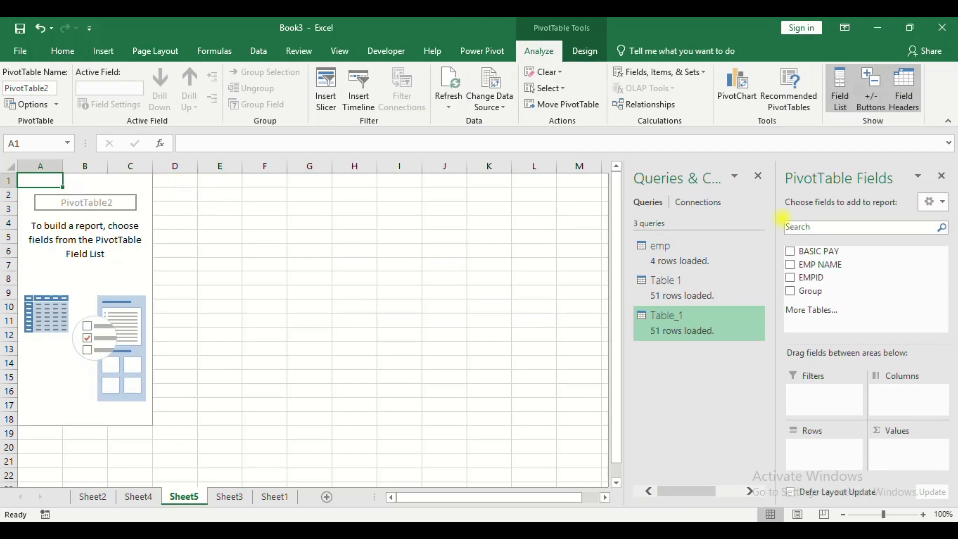
click(758, 175)
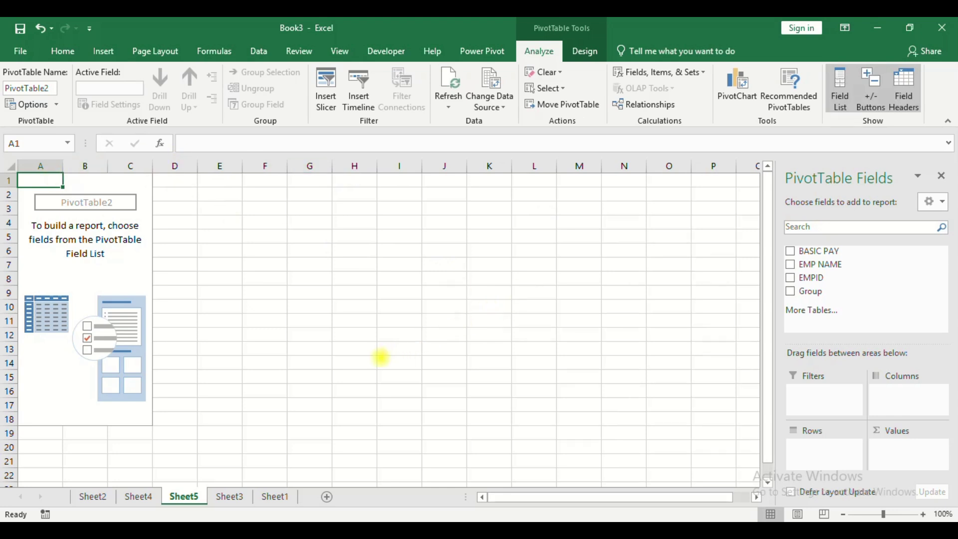
Switch to the Salary.xlsx workbook and examine its EMPID, EMP NAME, Group and BASIC PAY columns.
mouse_move(574, 529)
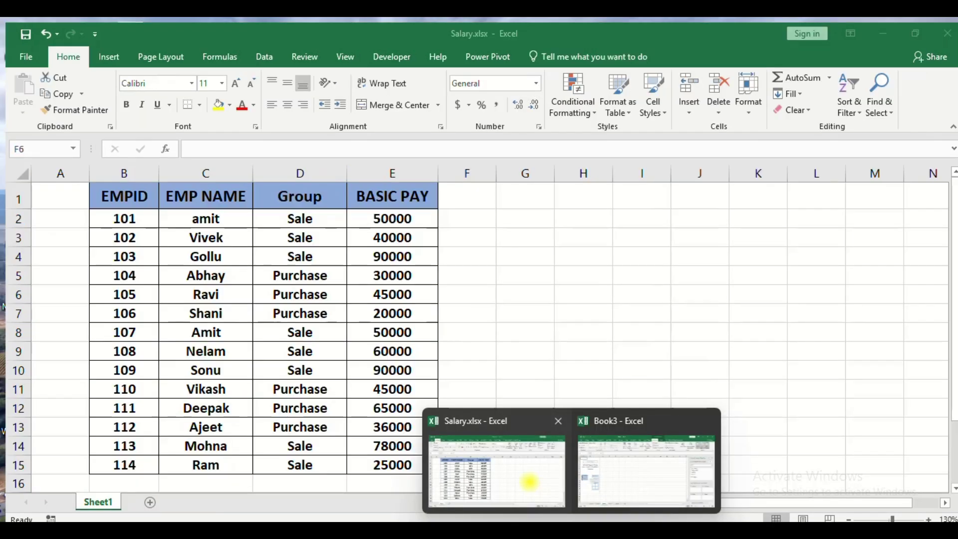
click(529, 481)
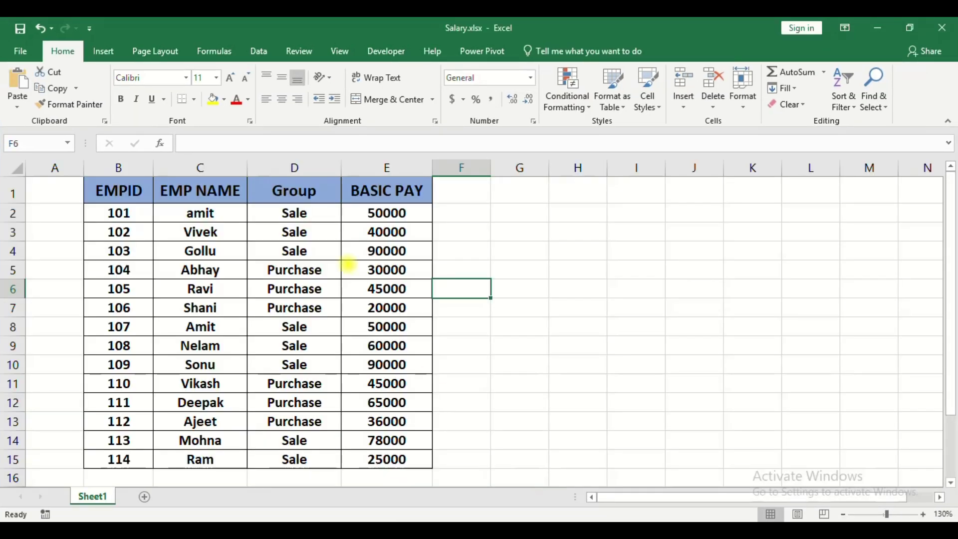
click(347, 267)
drag(134, 191, 121, 272)
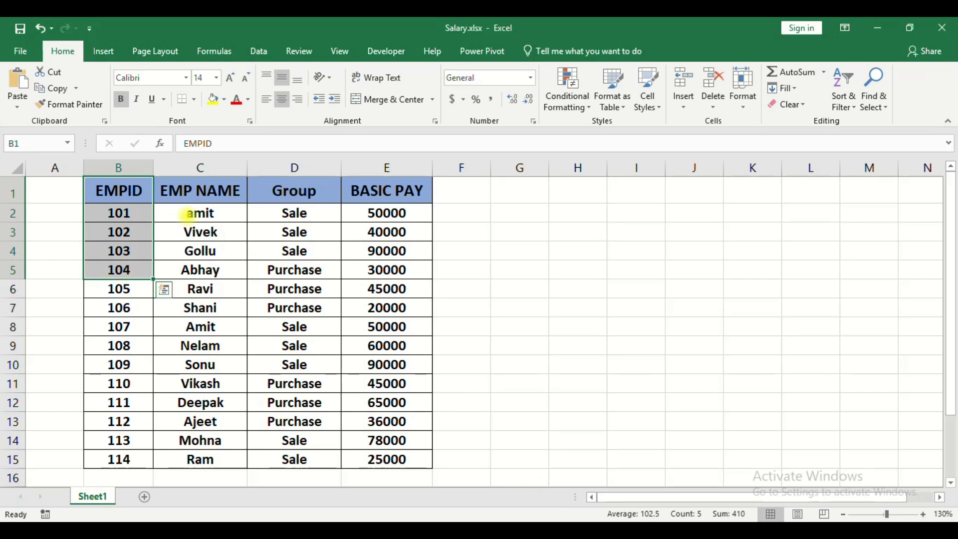
drag(189, 214, 184, 249)
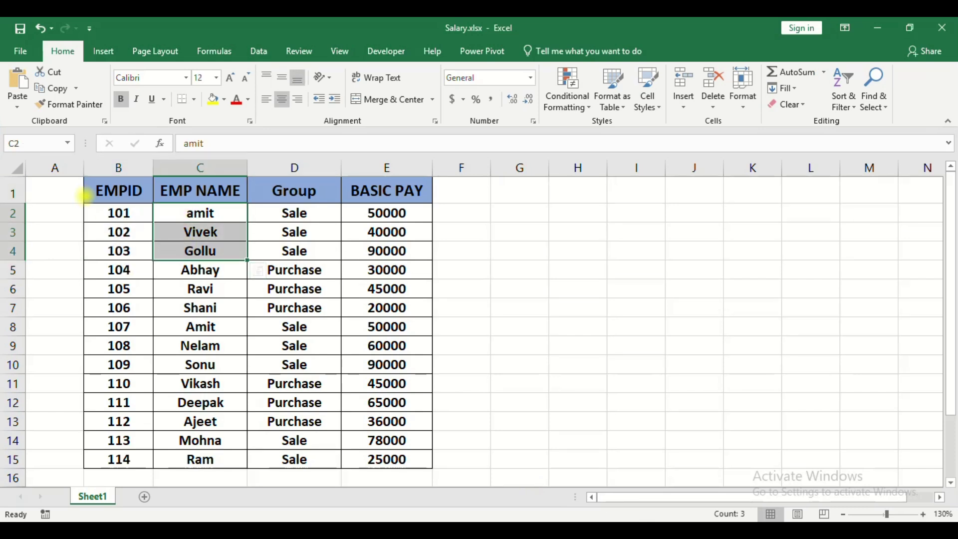
drag(106, 189, 115, 250)
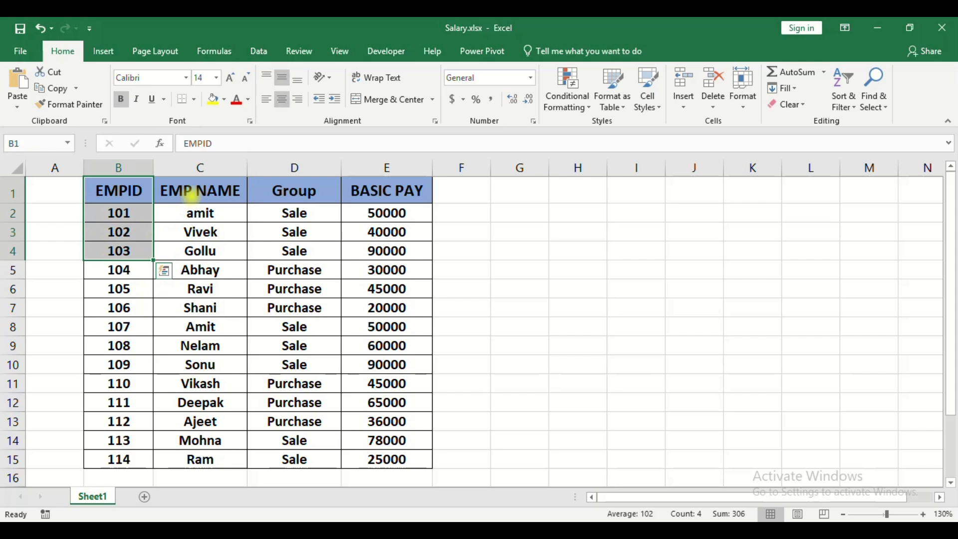
click(192, 192)
click(300, 198)
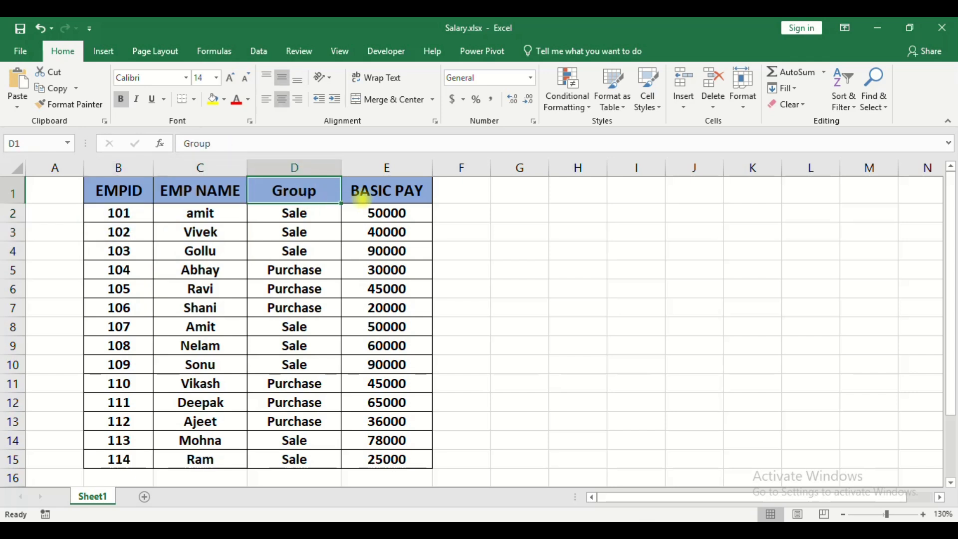
click(370, 198)
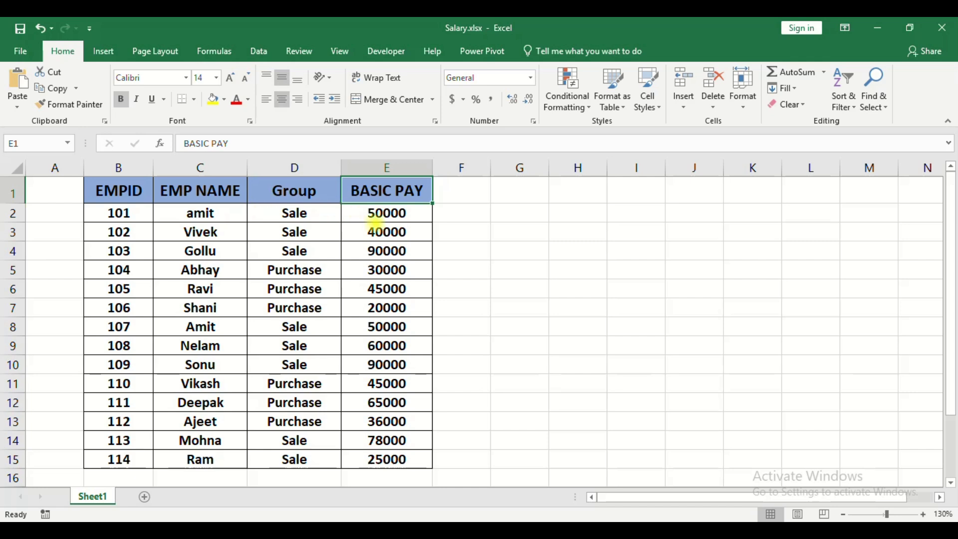
Return to Book3 and build the PivotTable with BASIC PAY as values, EMP NAME as rows and Group as the report filter.
mouse_move(579, 530)
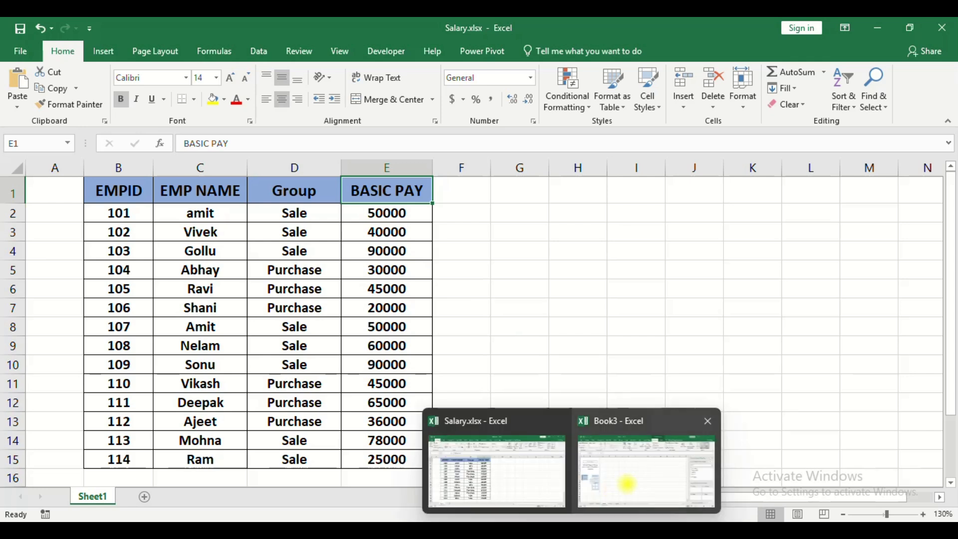
click(628, 484)
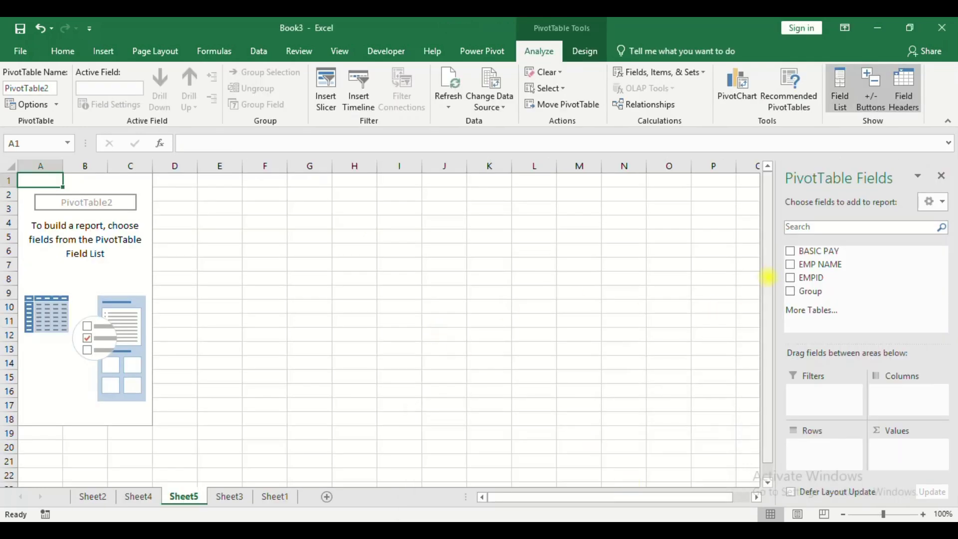
drag(791, 251, 902, 439)
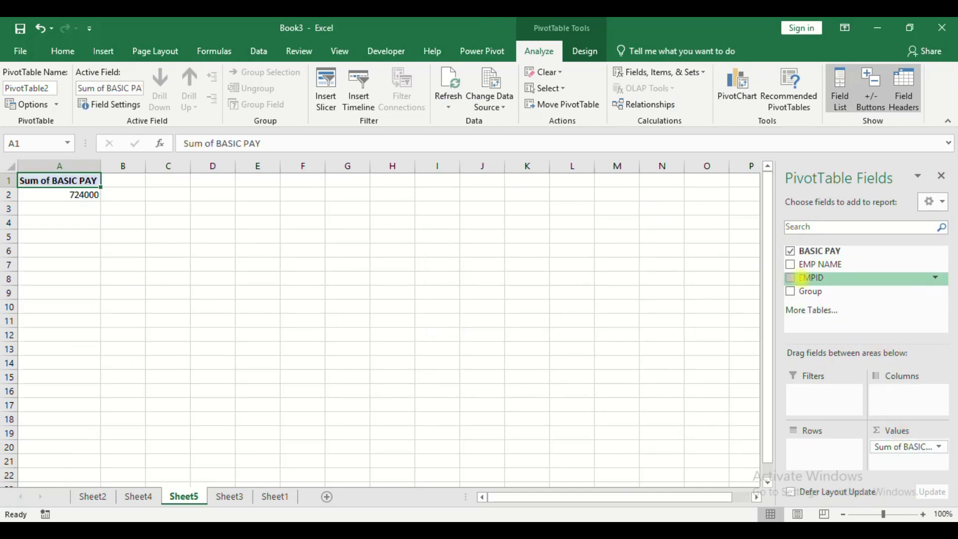
drag(791, 265, 811, 445)
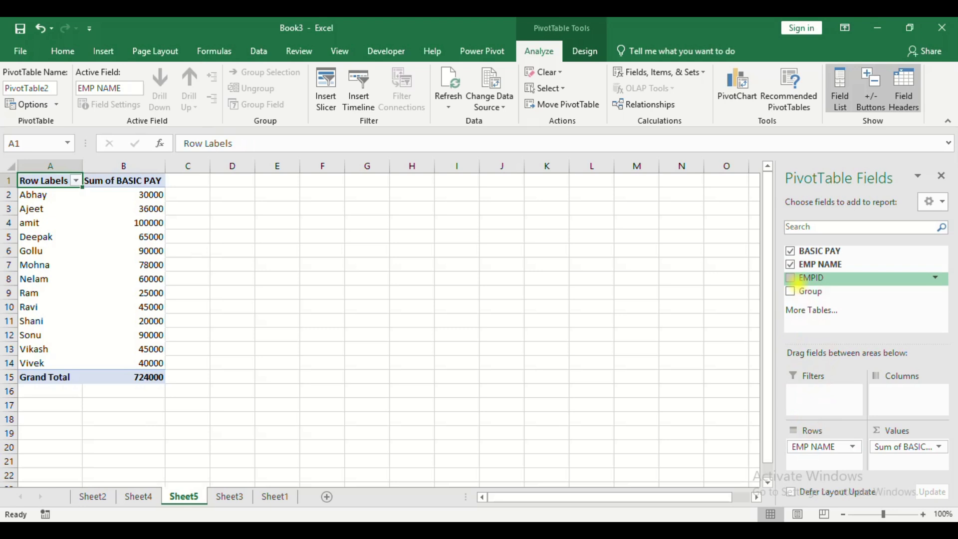
drag(790, 291, 814, 392)
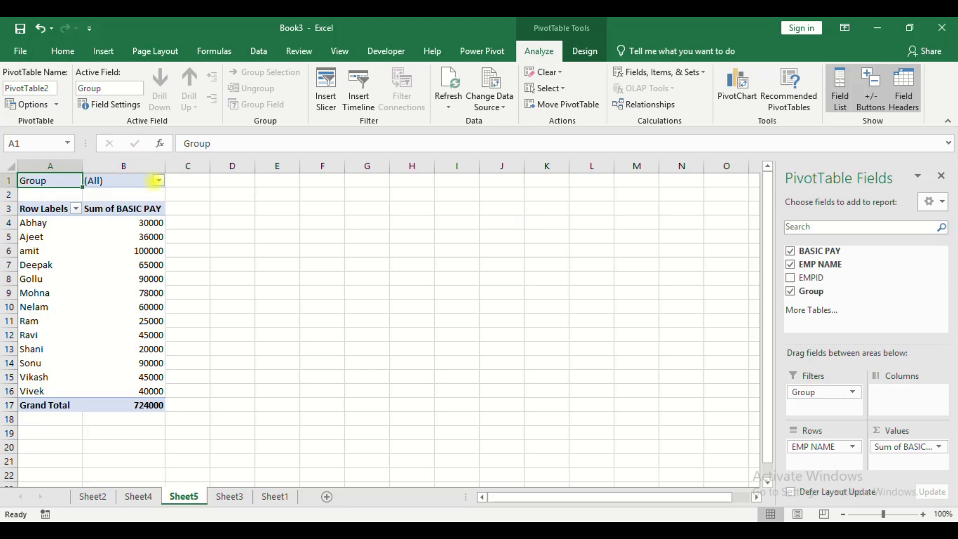
Filter the PivotTable by the Purchase group.
click(155, 181)
click(157, 181)
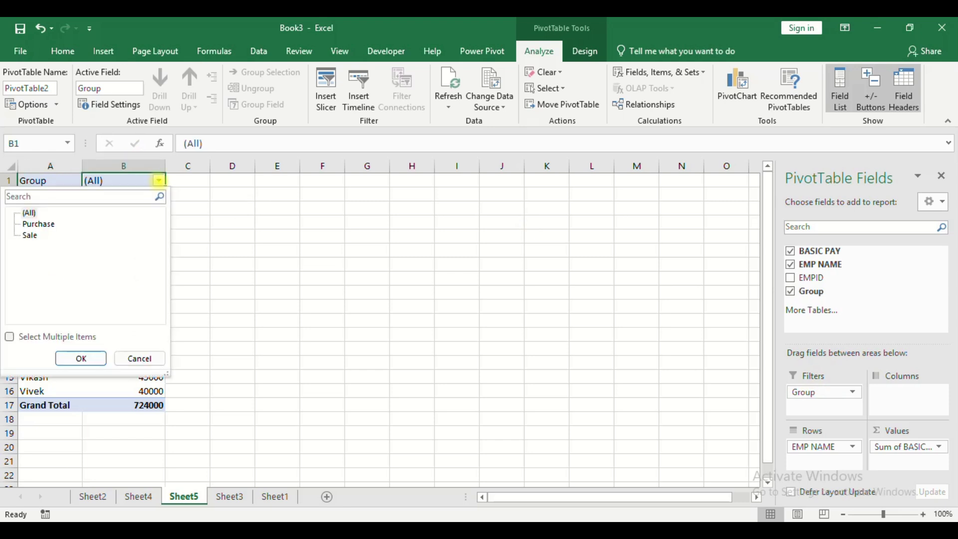
click(42, 224)
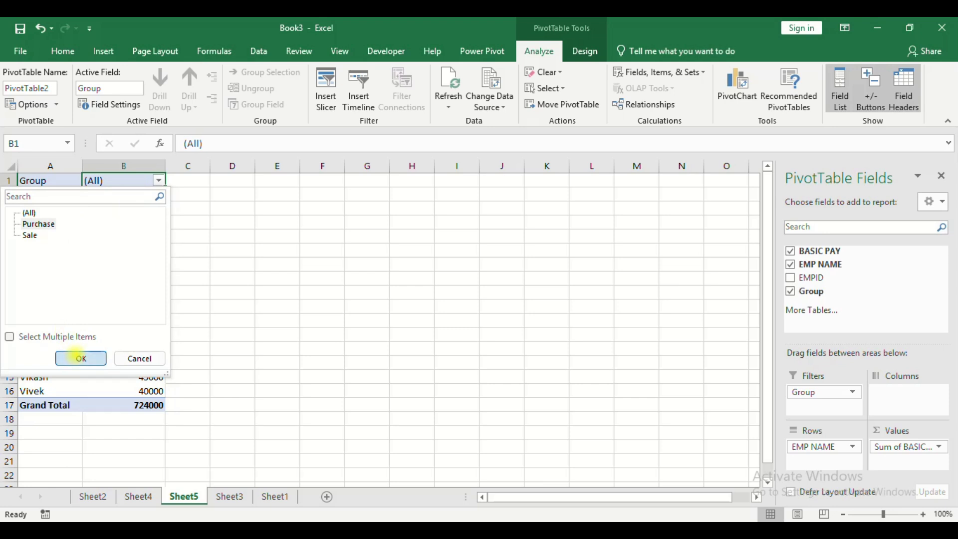
click(80, 359)
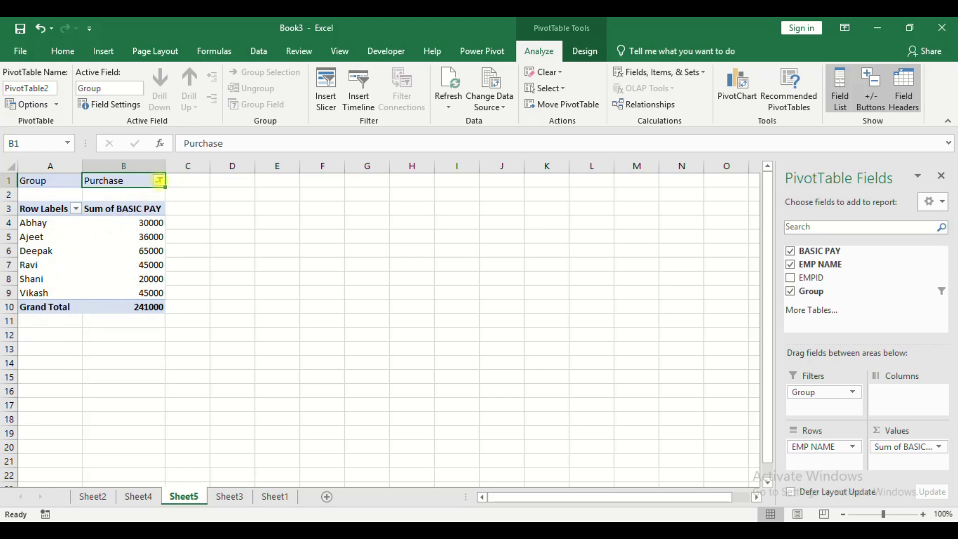
Set the PivotTable's Group filter to Sale.
click(159, 180)
click(30, 235)
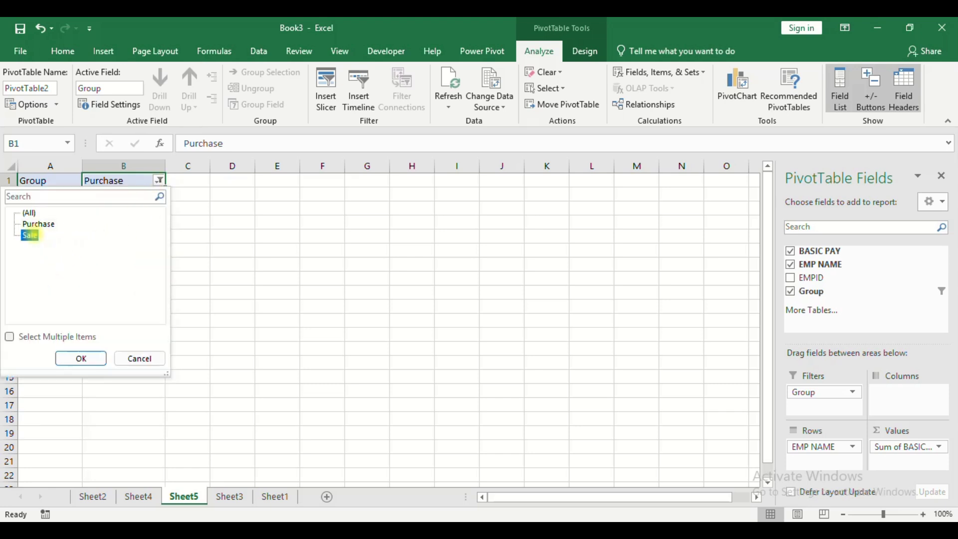
click(81, 357)
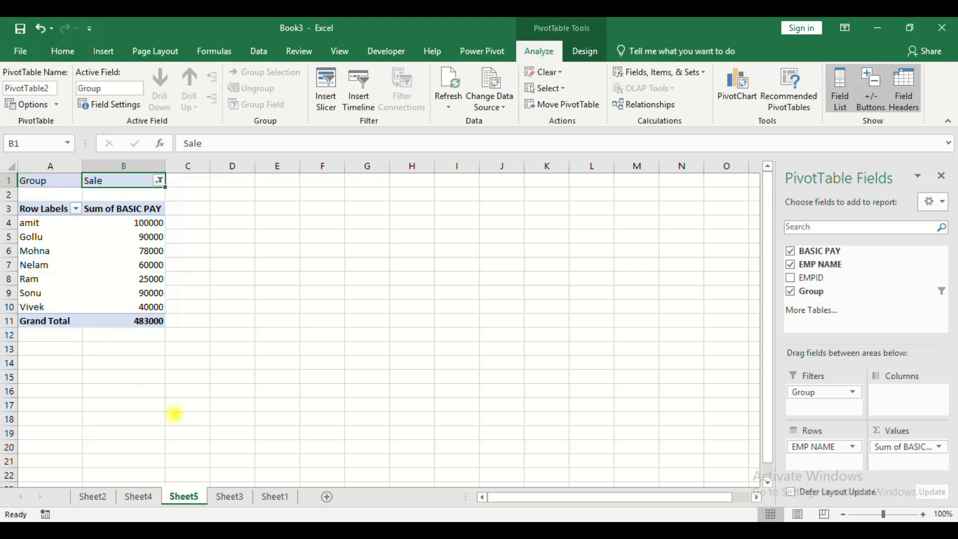
Switch to the Salary.xlsx workbook and replace the employee name in cell C2 with a different first name.
mouse_move(571, 529)
click(504, 482)
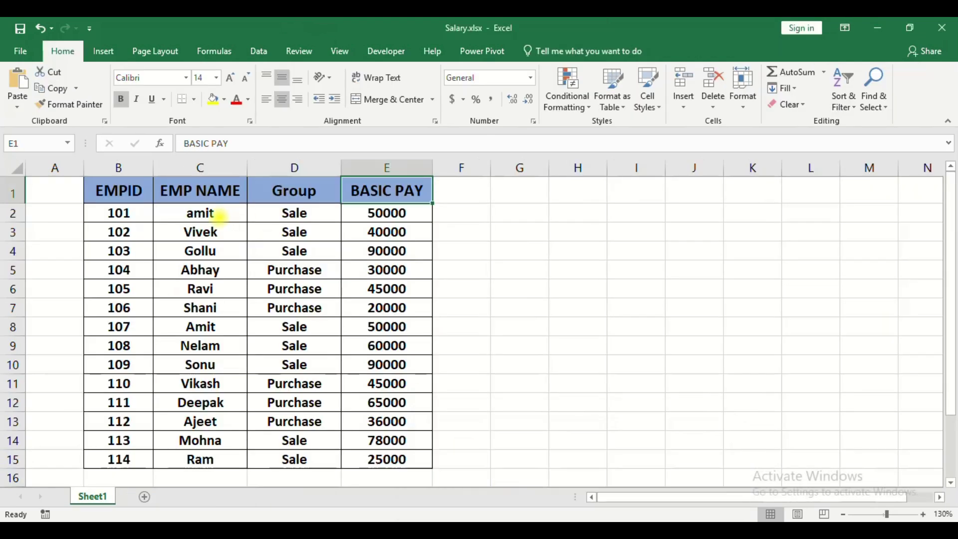
click(219, 217)
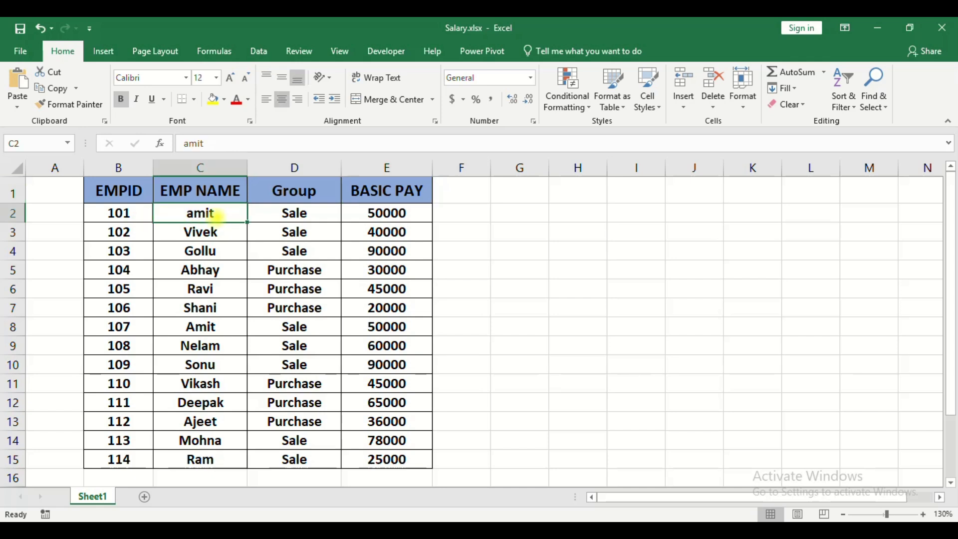
key(BackSpace)
text(R)
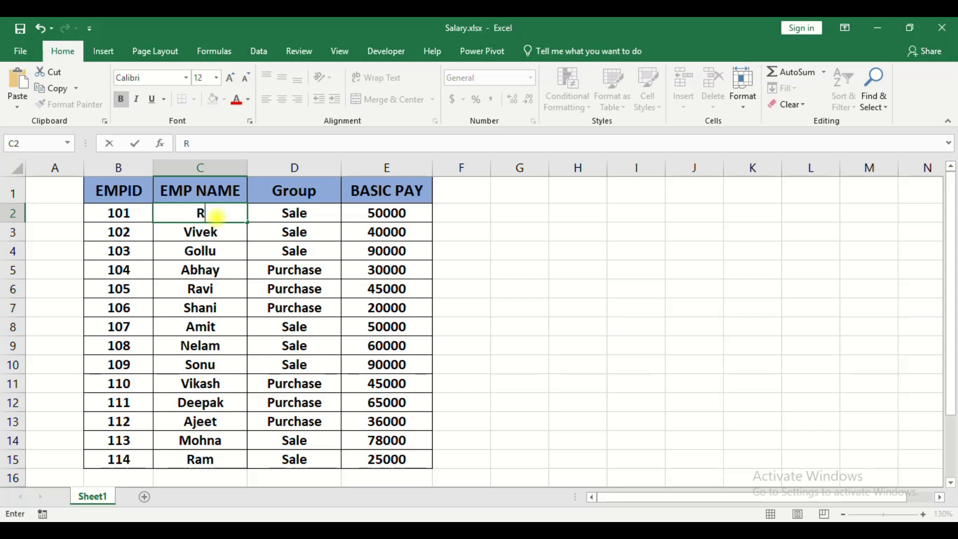
text(ahul)
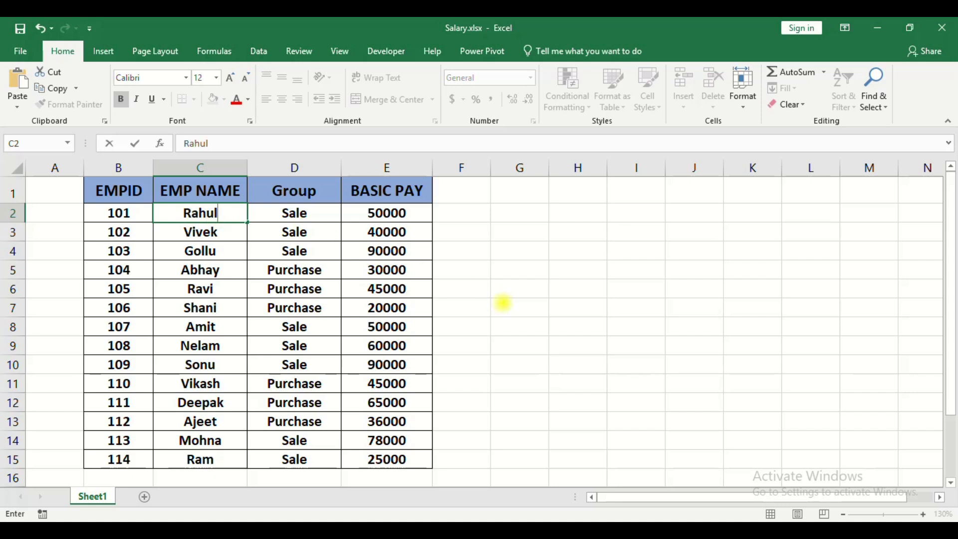
click(502, 302)
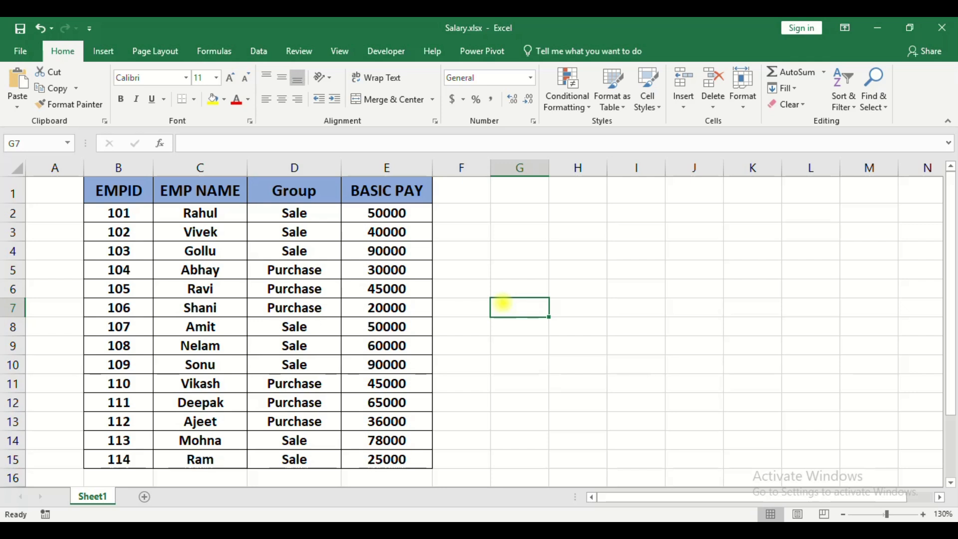
Return to Book3 and refresh all data connections to update the PivotTable on Sheet5.
click(605, 482)
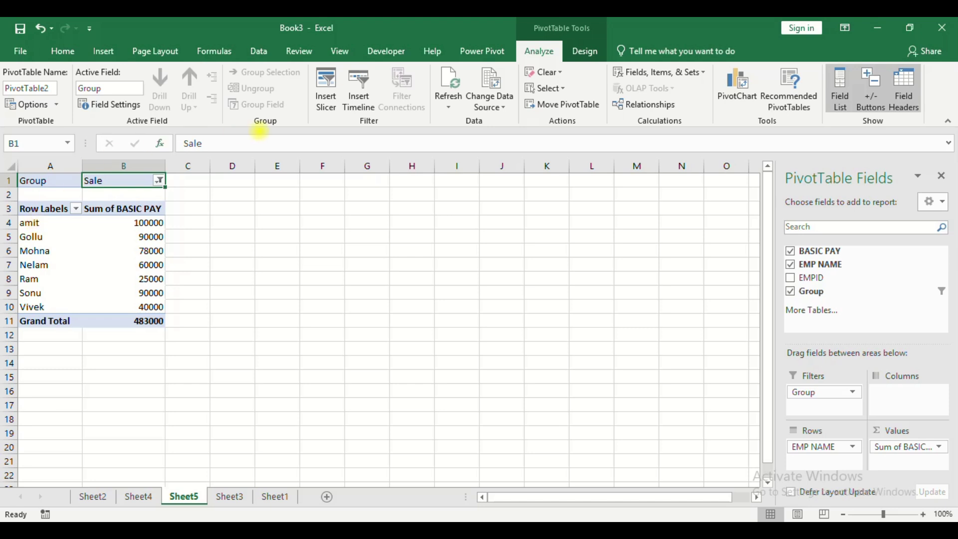
click(259, 51)
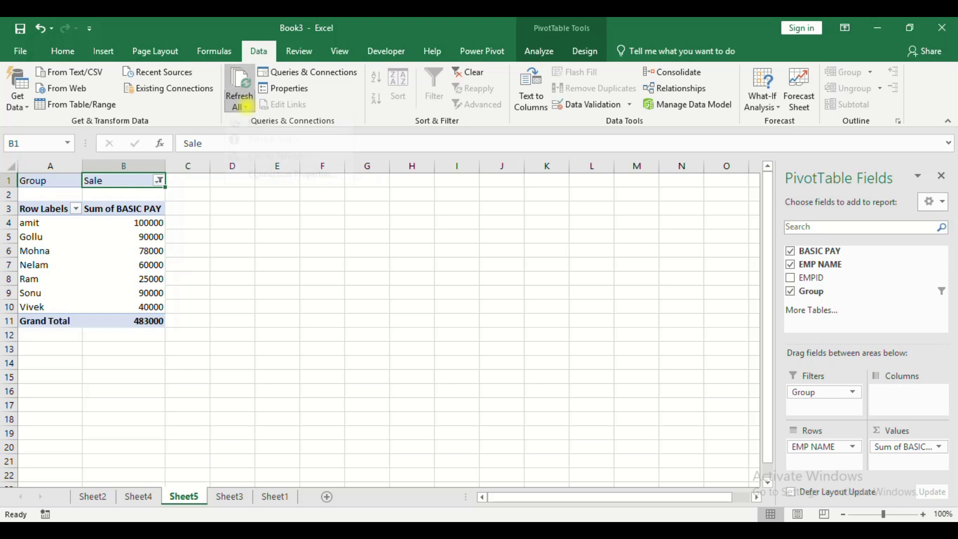
click(245, 106)
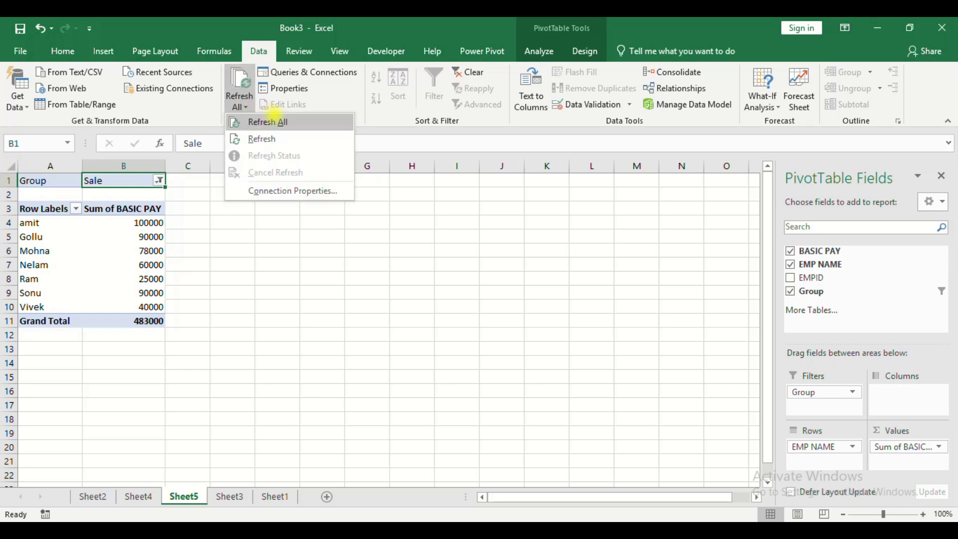
click(267, 122)
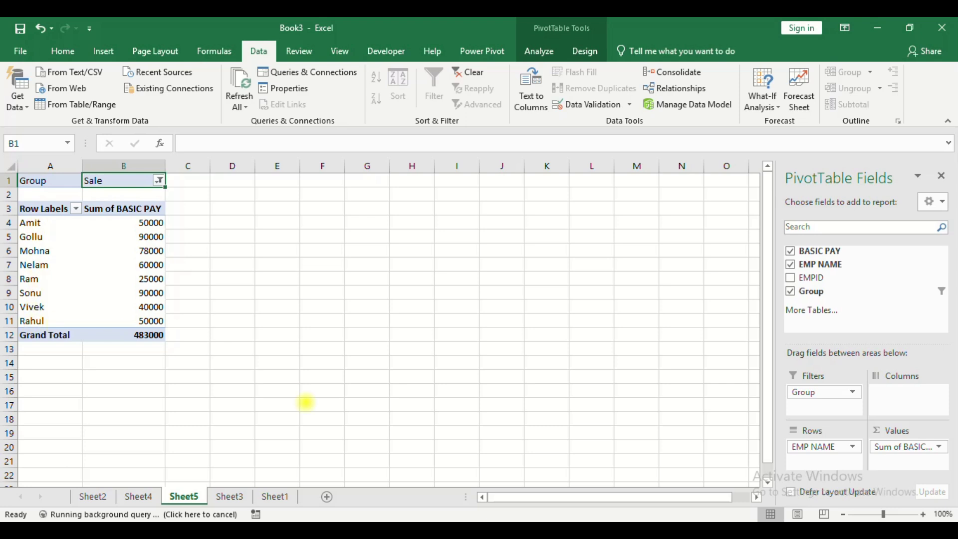
Switch to Salary.xlsx and replace the employee name in cell C8 with a different first name.
mouse_move(572, 530)
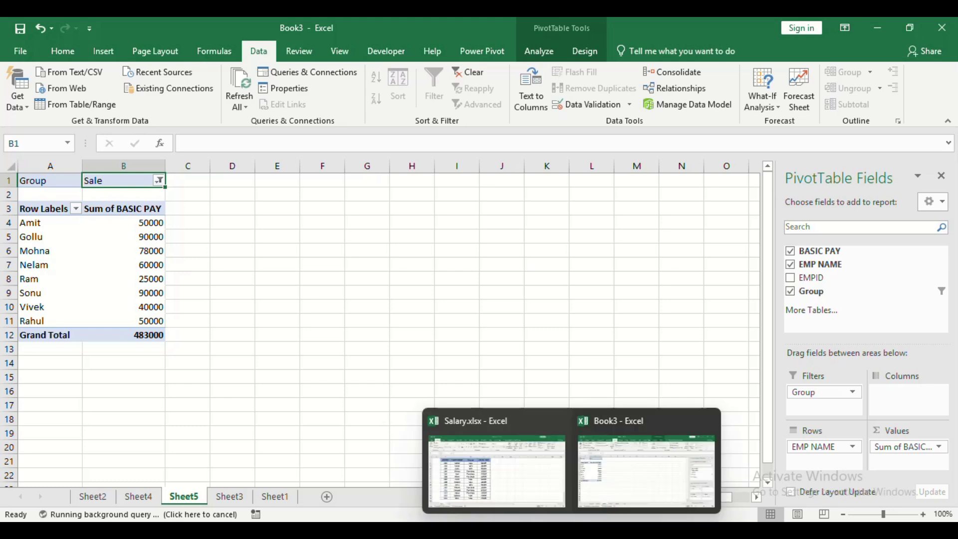
click(513, 486)
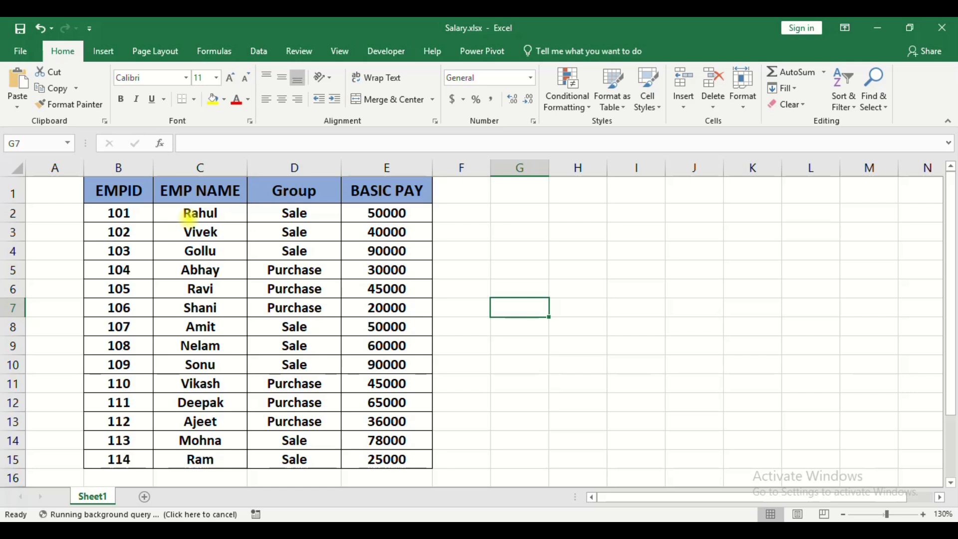
click(210, 329)
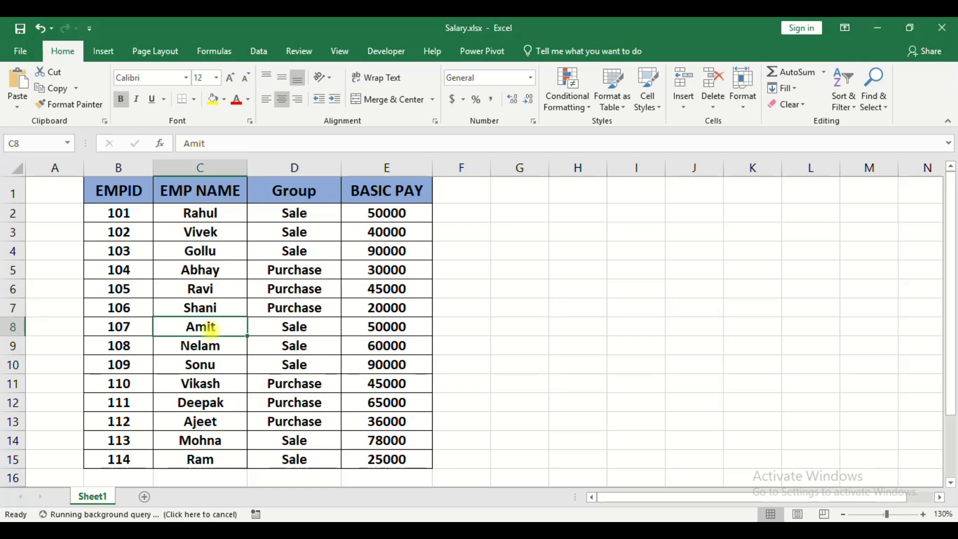
text(Vias)
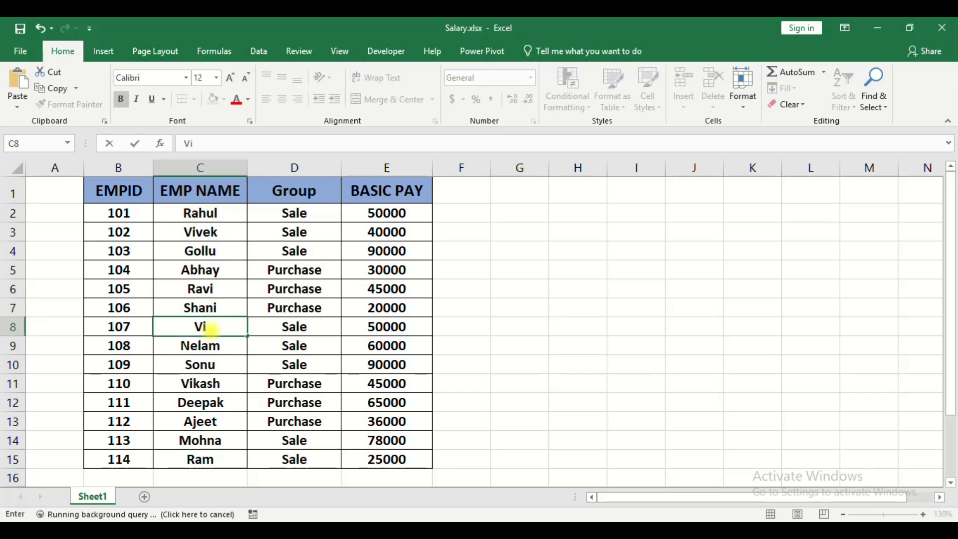
key(BackSpace)
key(BackSpace)
text(shal)
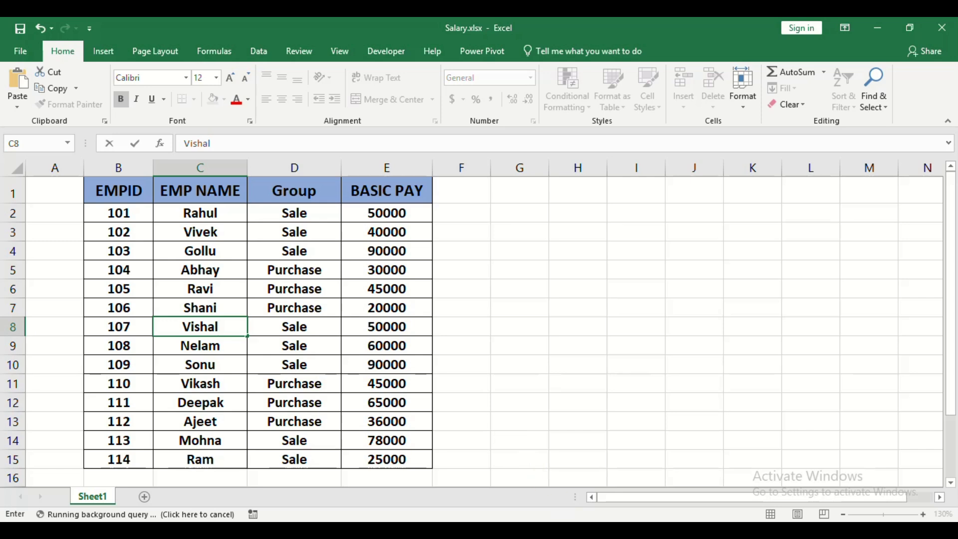
click(587, 382)
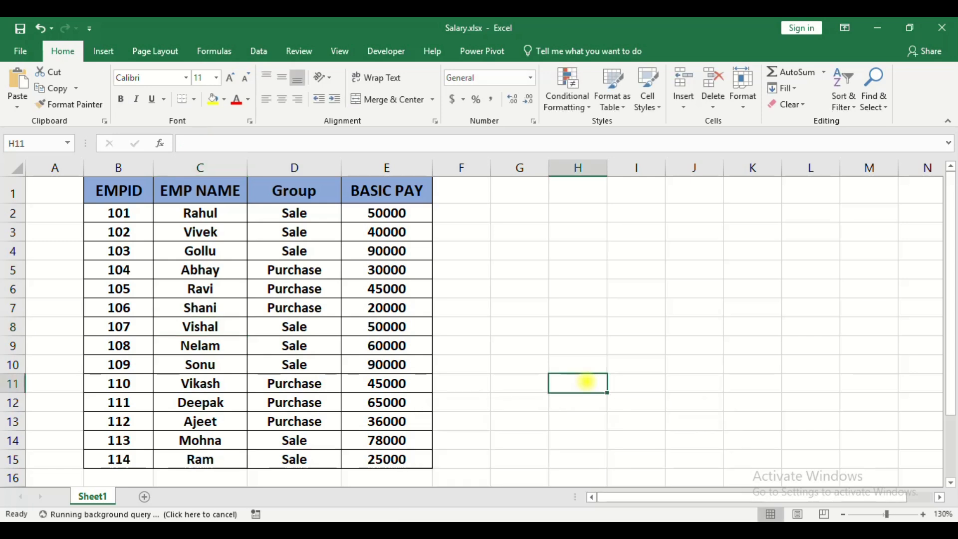
Go back to Book3 and refresh all data so the PivotTable picks up the changed name from C8.
mouse_move(571, 531)
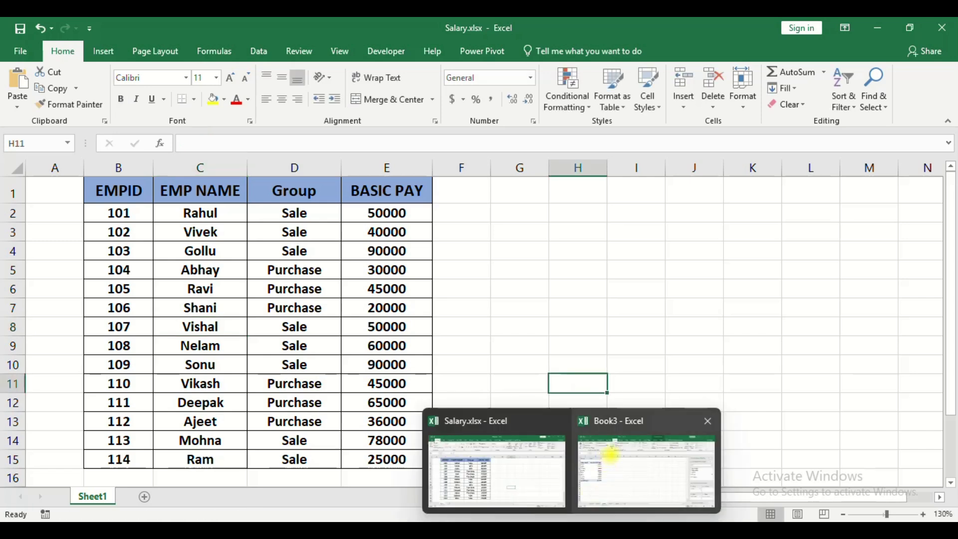
click(611, 446)
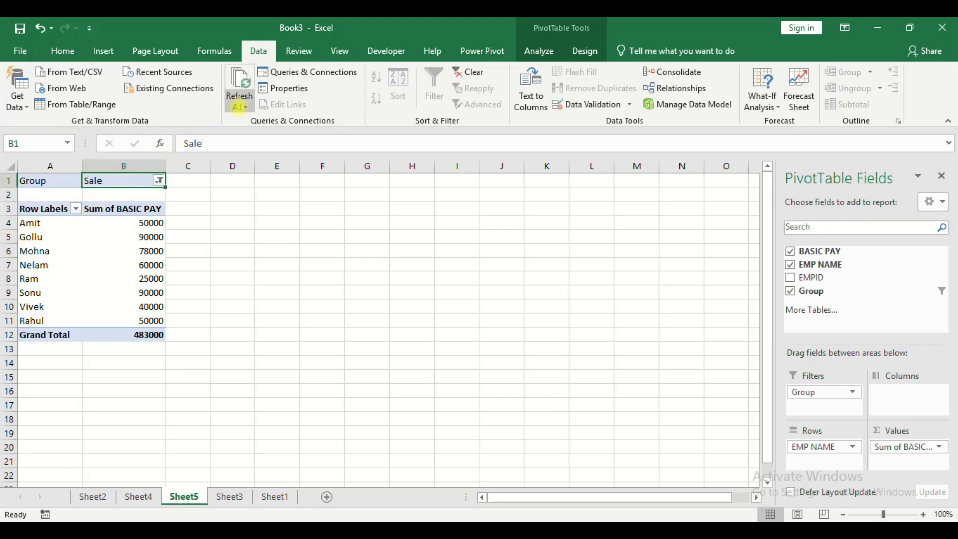
click(242, 106)
click(255, 122)
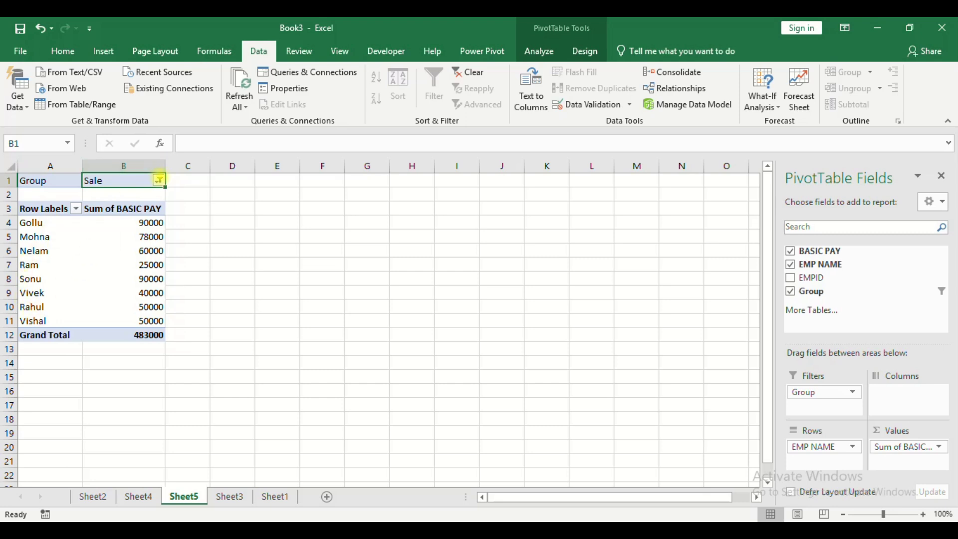
Set the PivotTable's Group filter to Purchase.
click(159, 180)
click(47, 223)
click(78, 358)
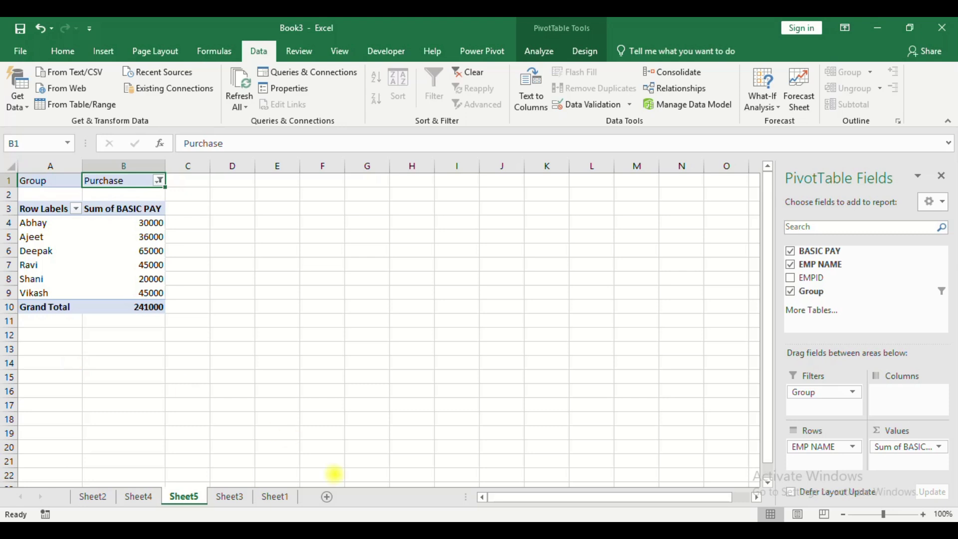
Switch to Salary.xlsx, replace the employee name in cell C5 with a different first name and save the workbook.
mouse_move(569, 521)
click(534, 496)
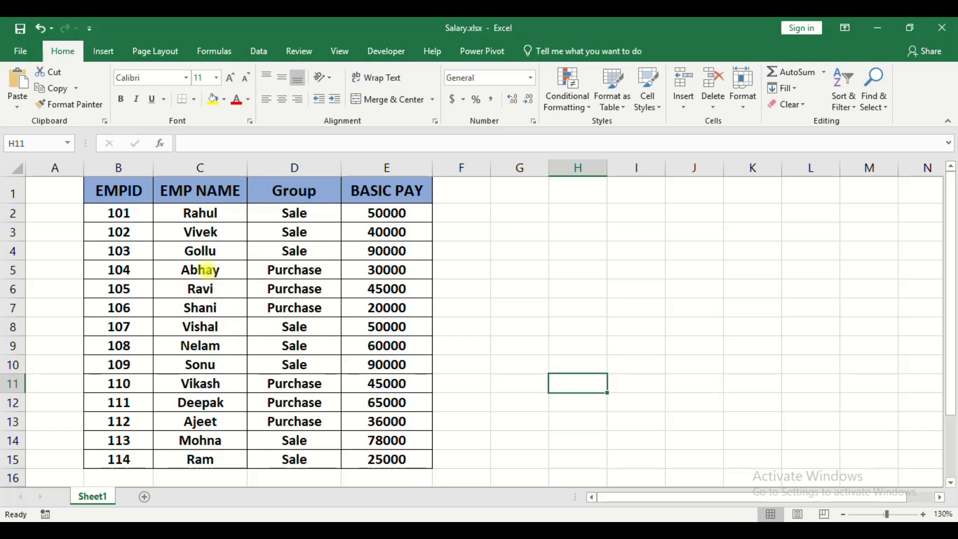
click(202, 270)
text(ami)
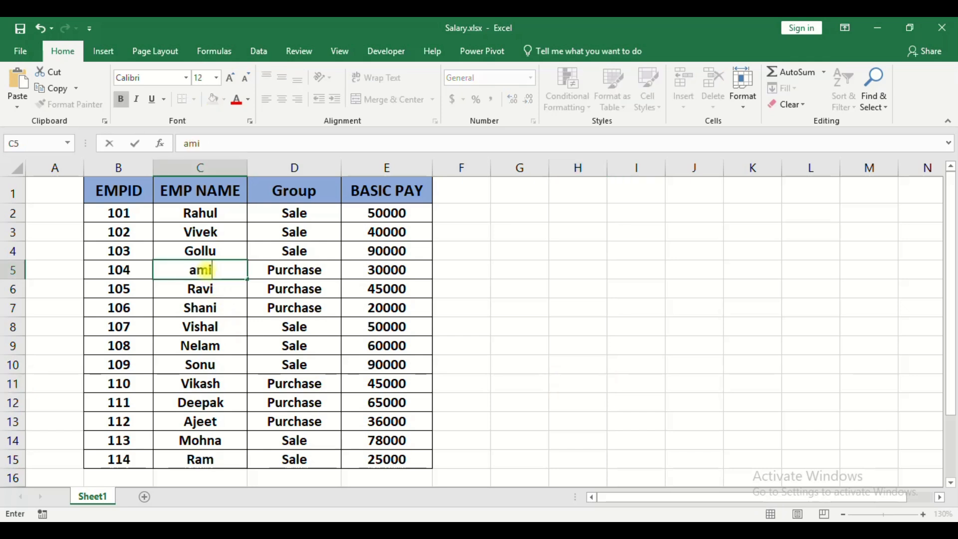
text(t)
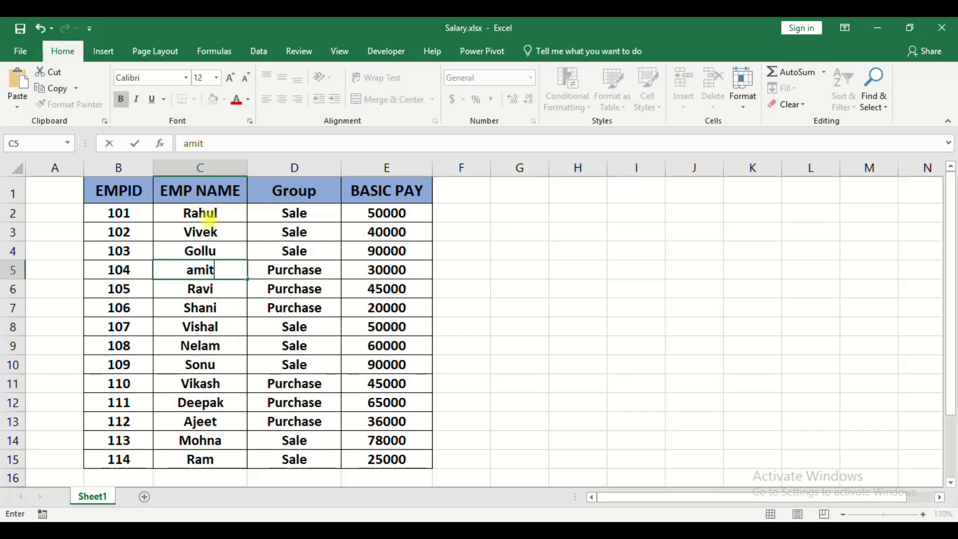
click(428, 402)
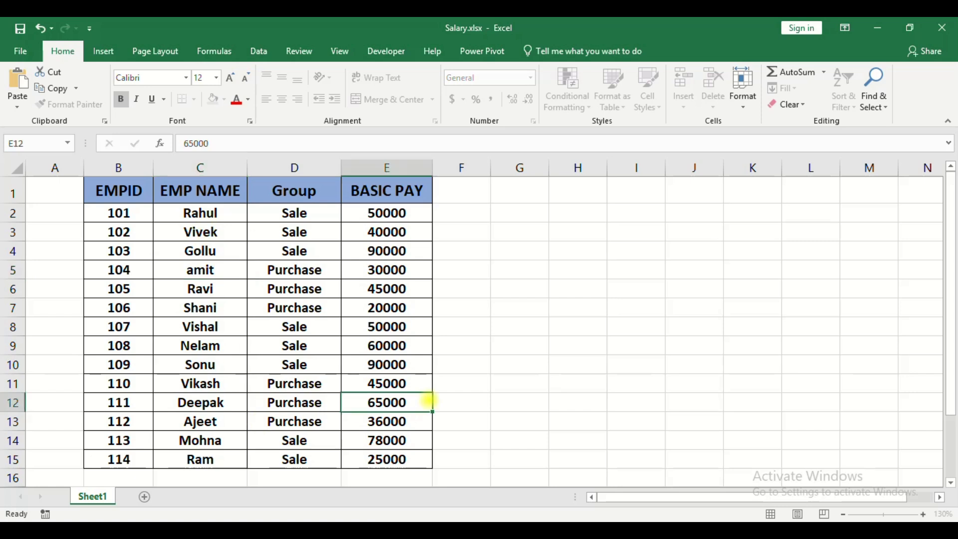
key(ctrl+s)
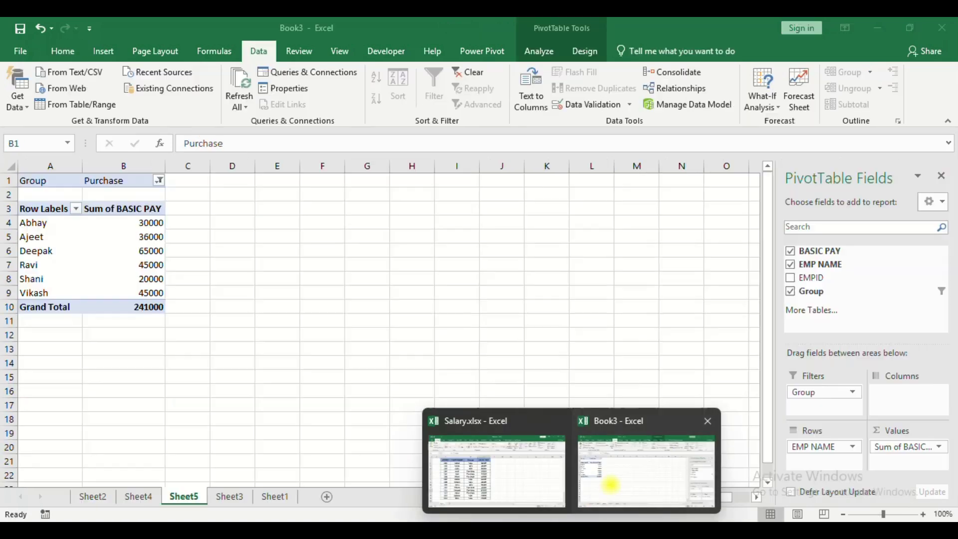
Return to Book3 and refresh all data to update the Purchase-filtered PivotTable.
click(610, 484)
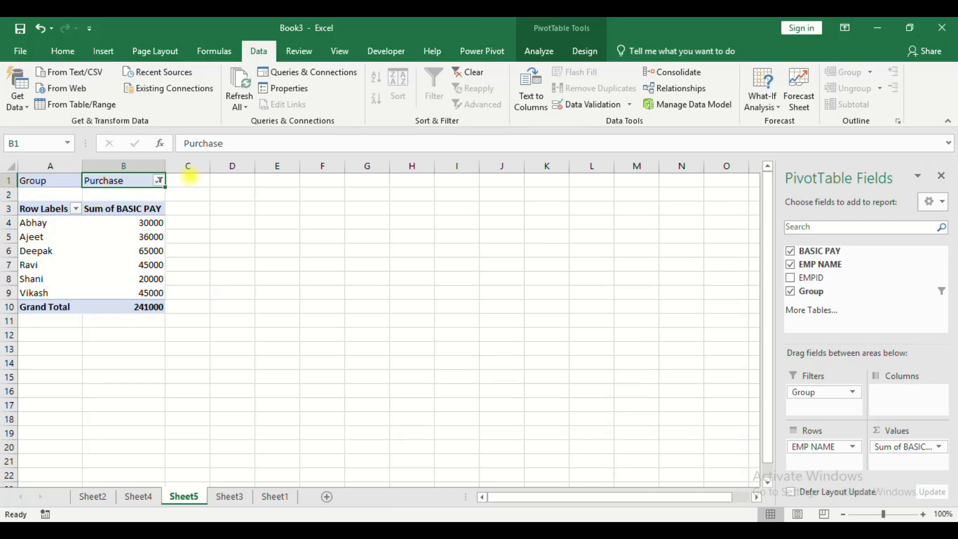
click(239, 106)
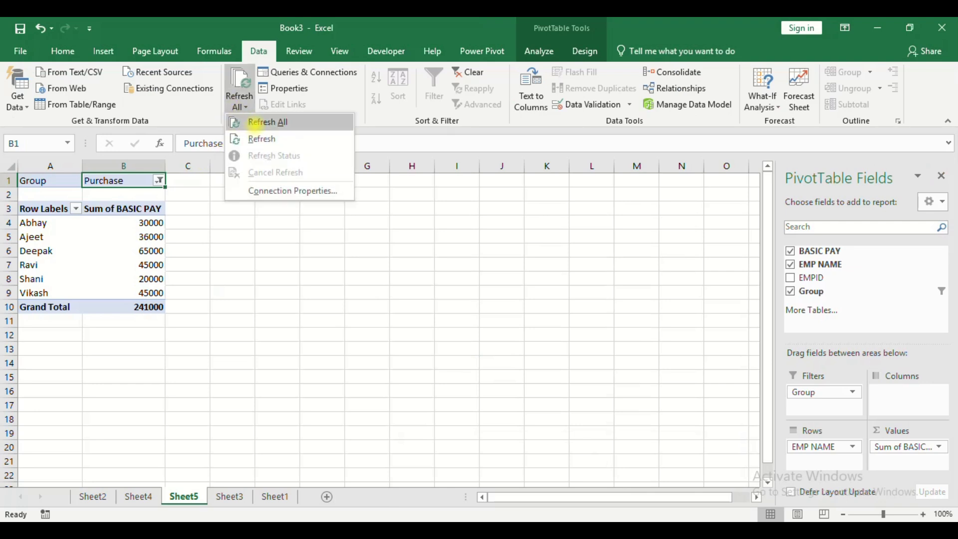
click(256, 121)
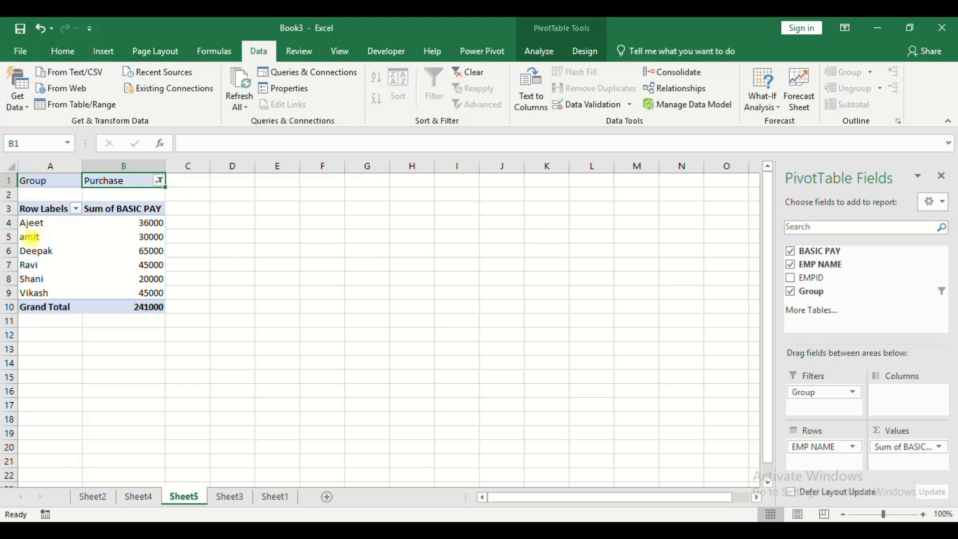
click(278, 264)
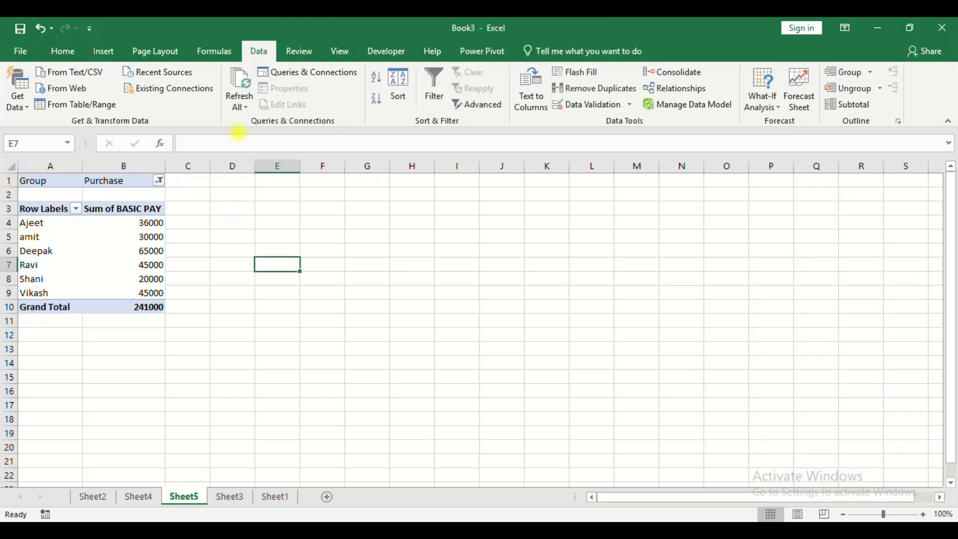
click(245, 108)
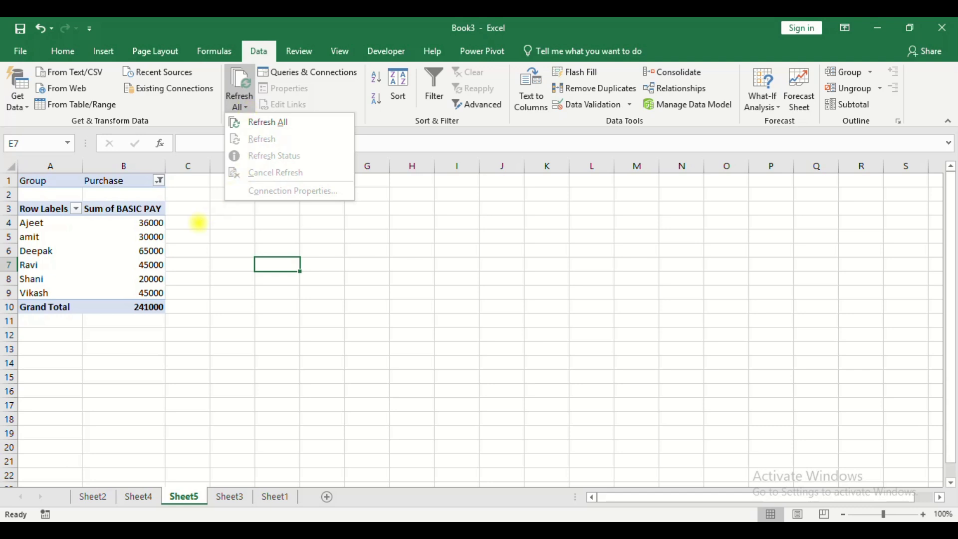
click(197, 218)
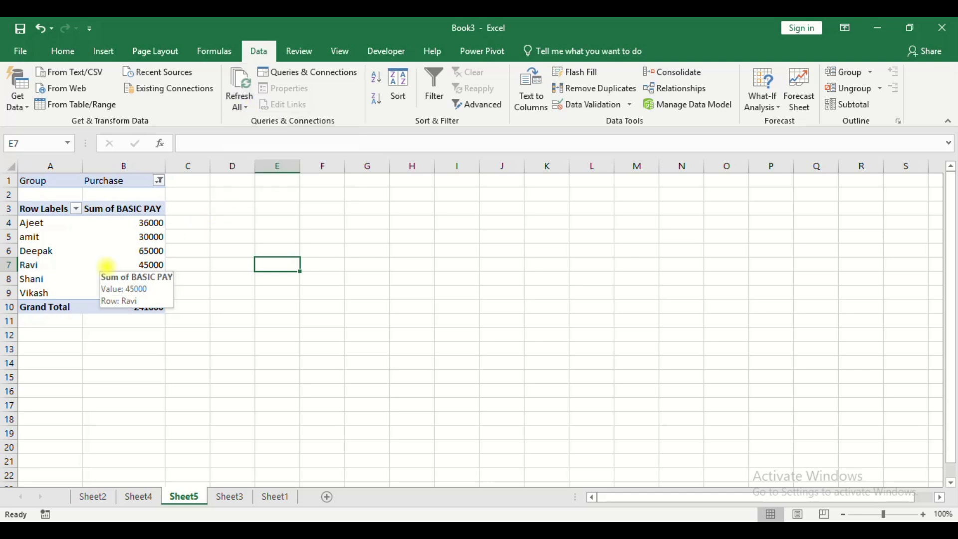
Close the PivotTable Fields pane and show the workbook's Queries & Connections pane.
click(106, 265)
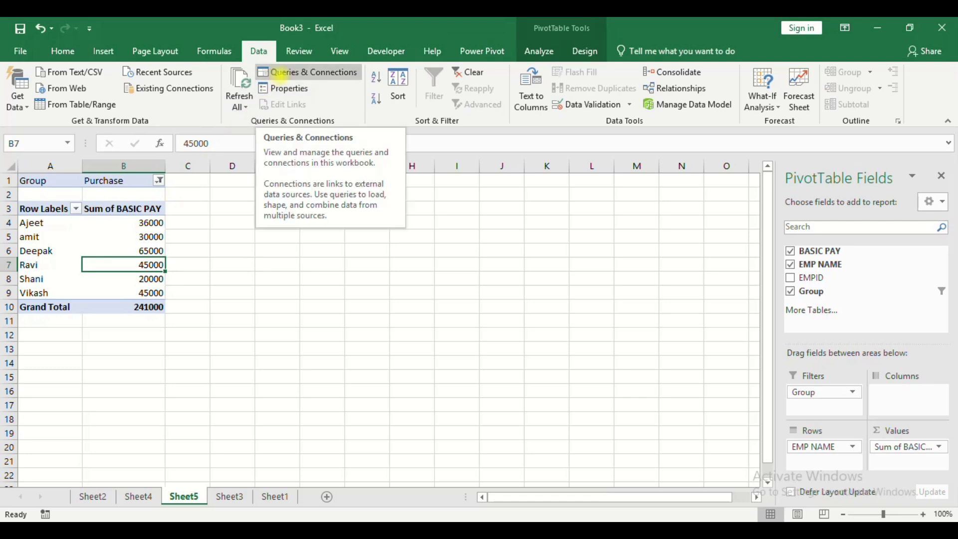
click(281, 75)
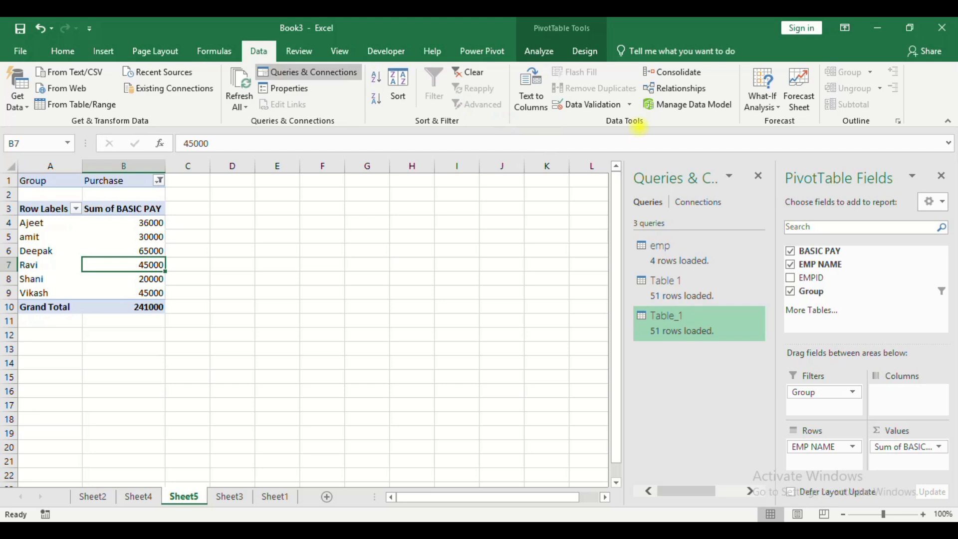
click(941, 176)
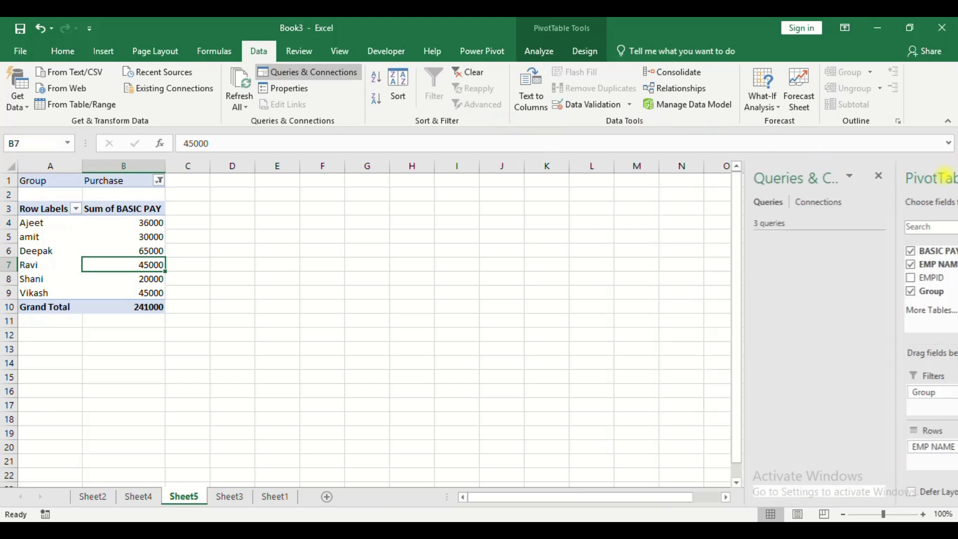
click(943, 176)
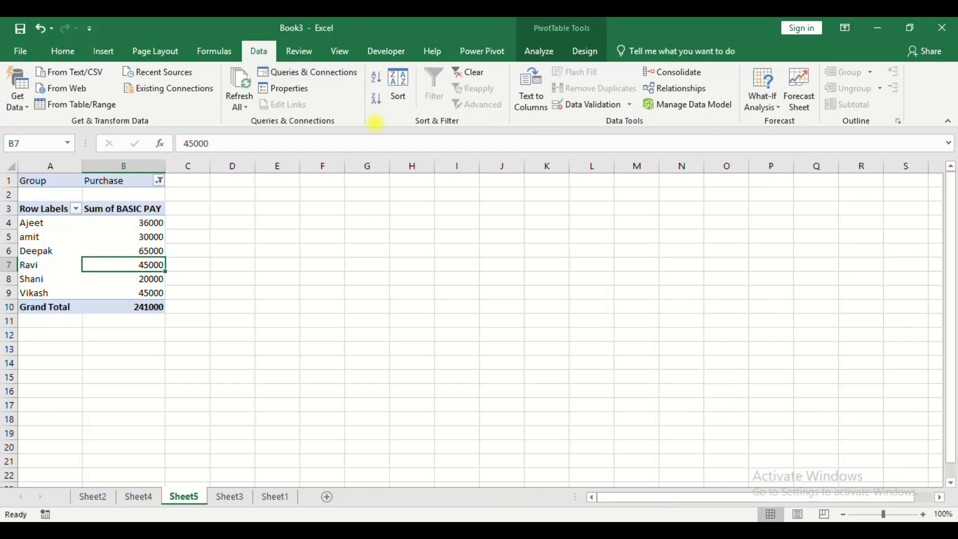
click(325, 72)
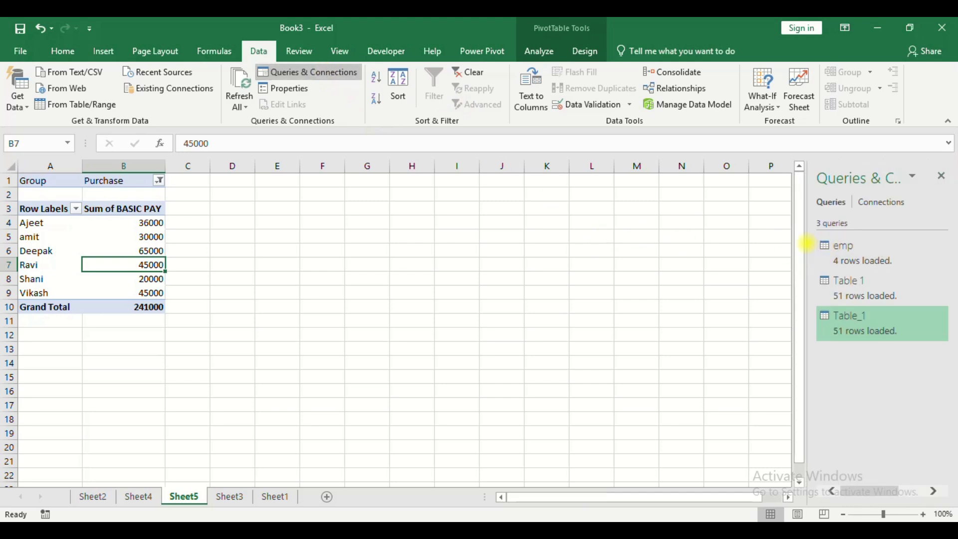
Widen the Queries & Connections pane and preview the emp, Table 1 and Table_1 queries.
drag(808, 246, 676, 243)
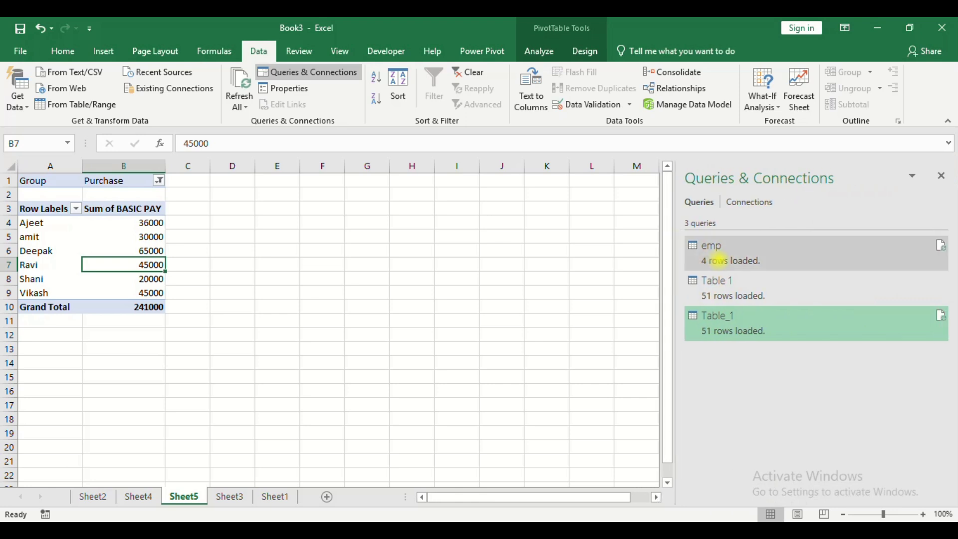
mouse_move(718, 261)
mouse_move(728, 287)
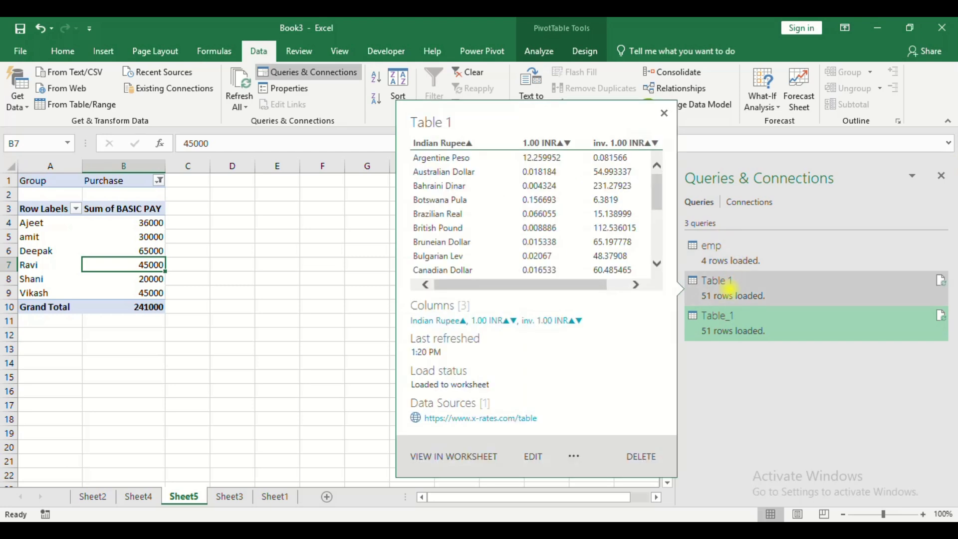
mouse_move(737, 315)
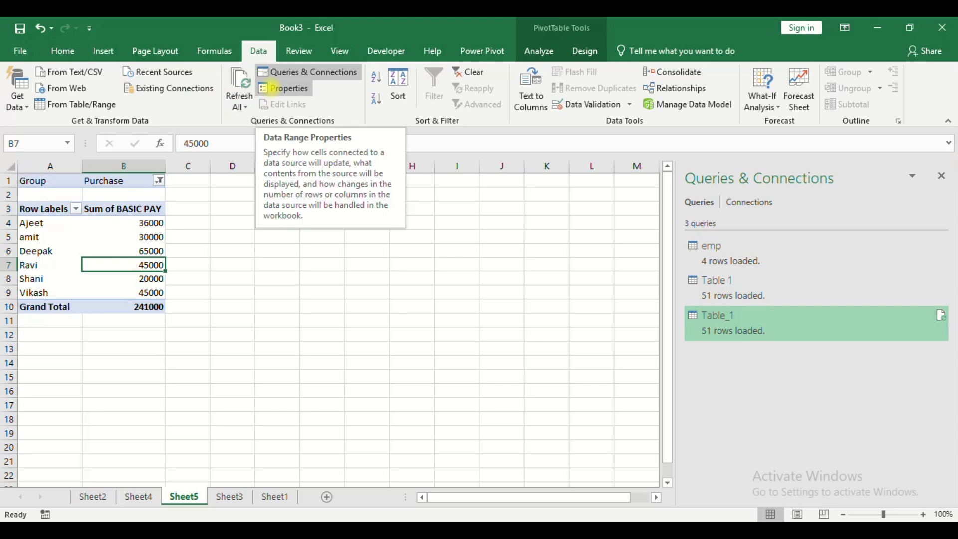
Review the refresh settings in the PivotTable's Salary connection properties and close them without changes.
click(276, 305)
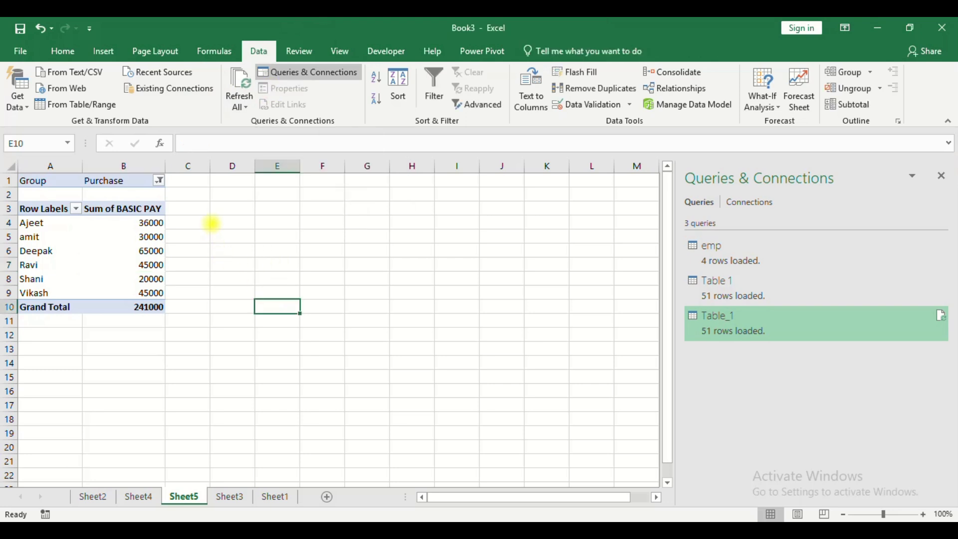
click(131, 252)
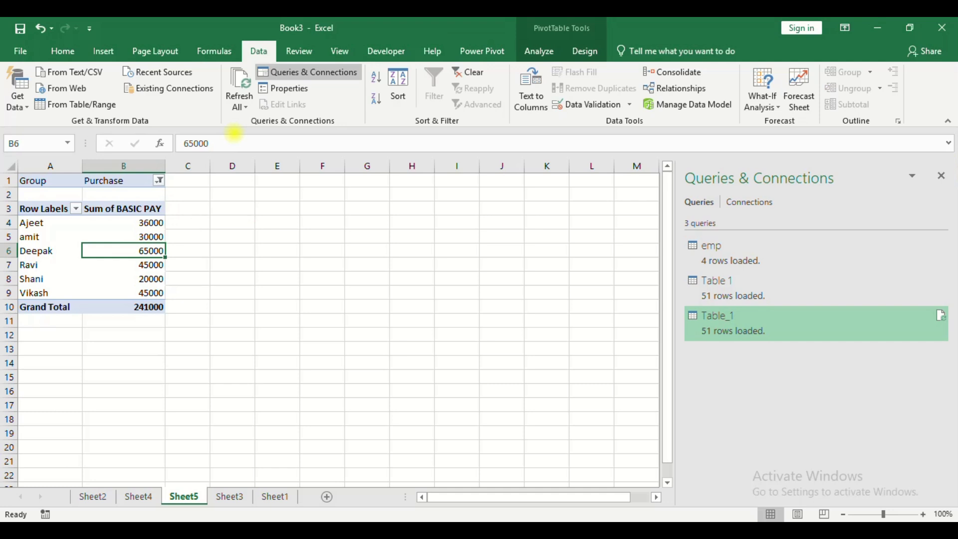
click(264, 88)
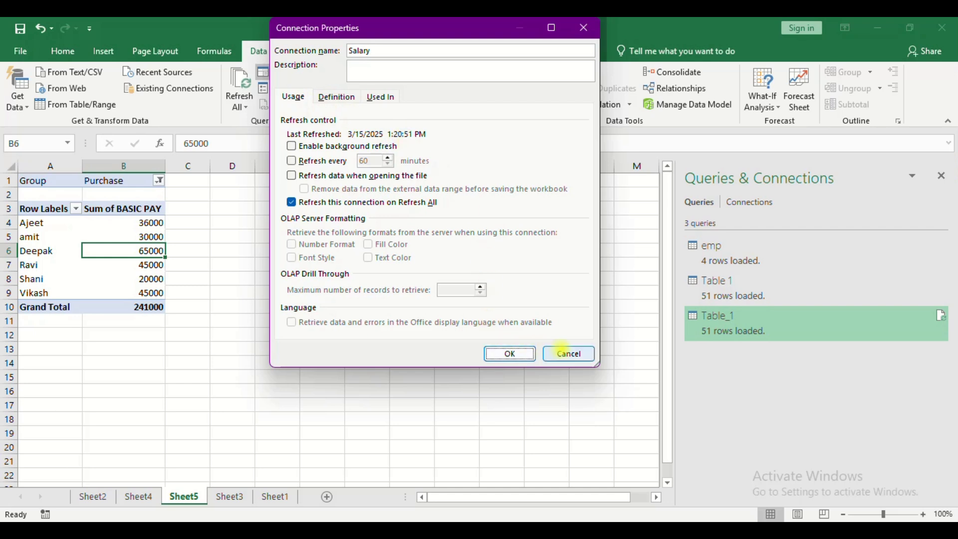
click(567, 352)
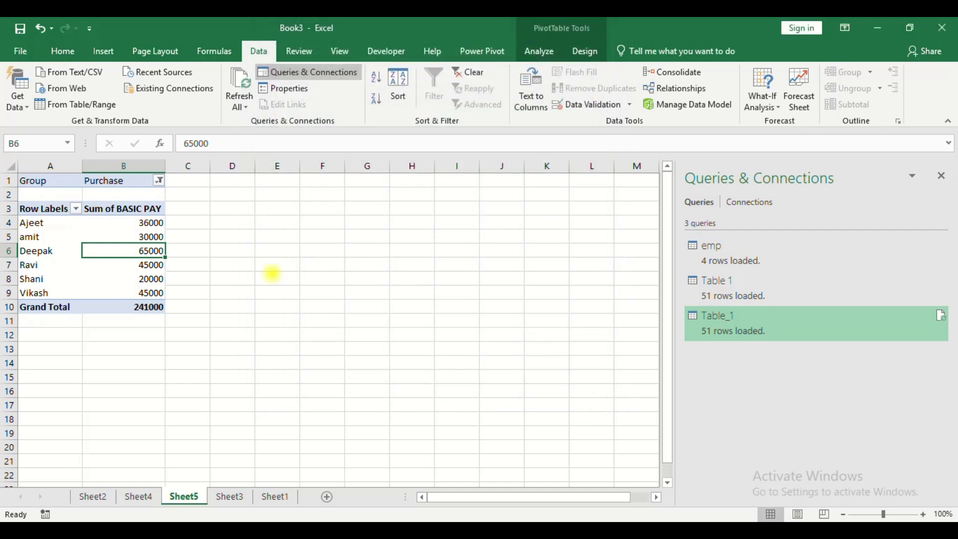
click(272, 275)
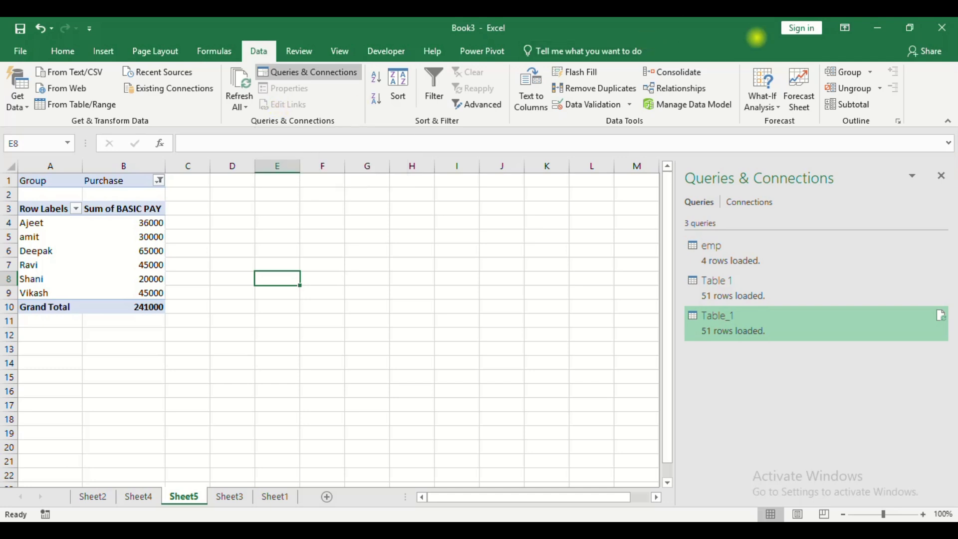
Create a new blank workbook and copy the salary table B1:E15 from Salary.xlsx.
key(ctrl+n)
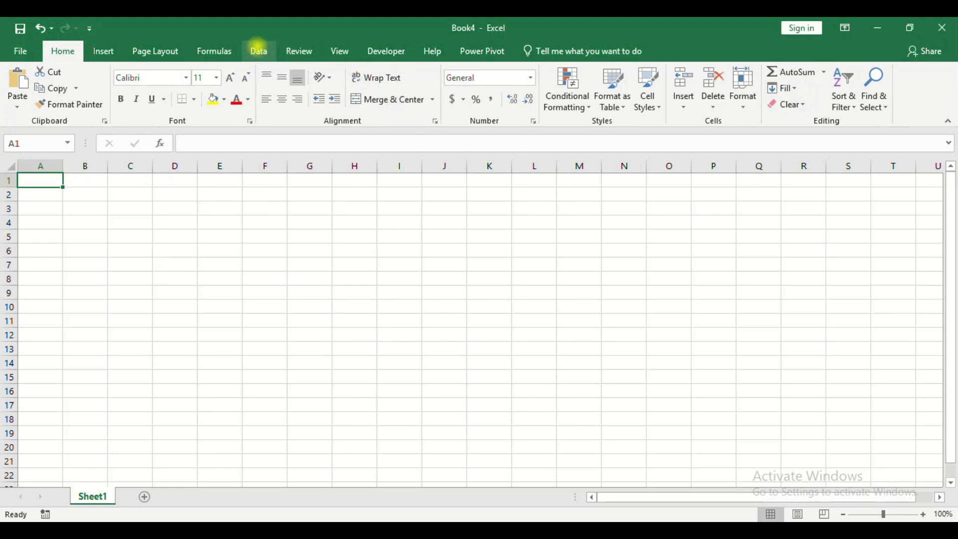
click(258, 49)
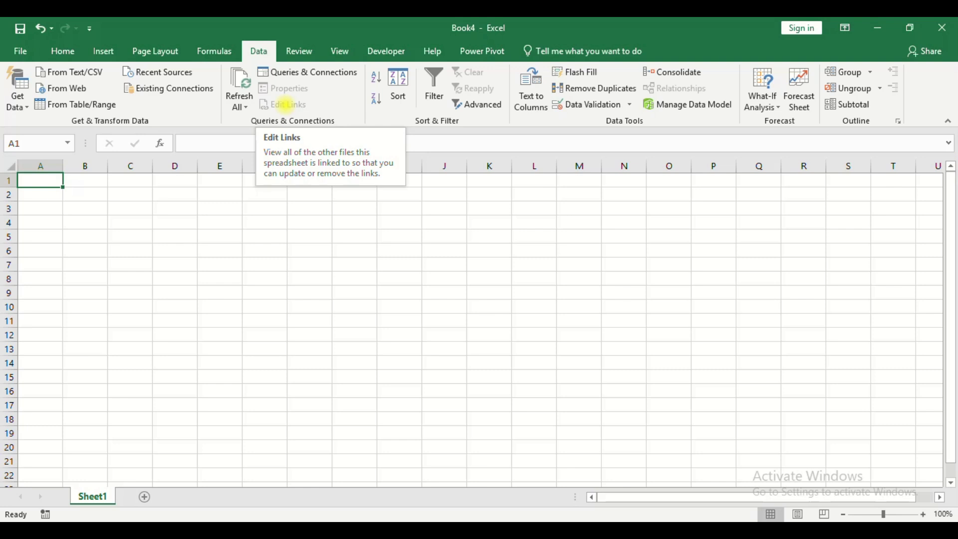
key(alt+Tab)
key(Tab)
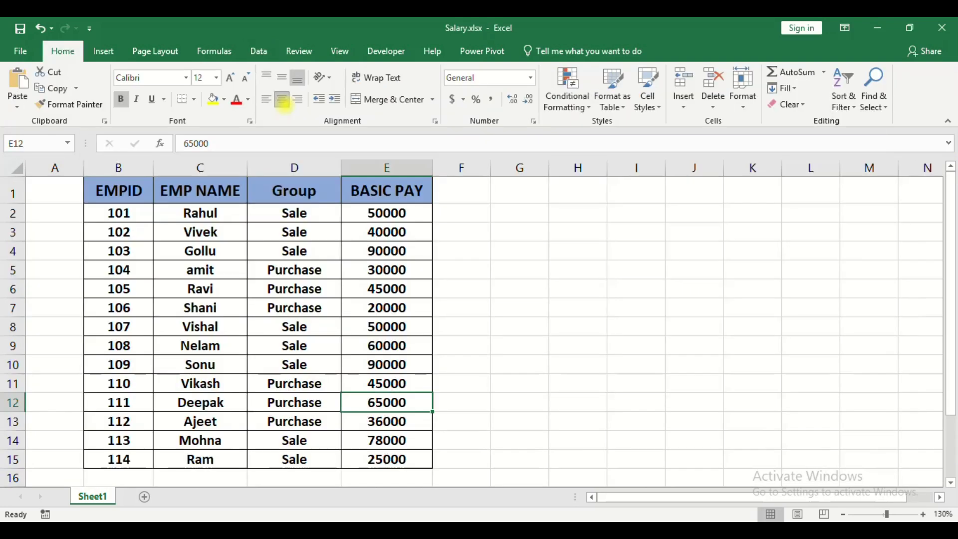
drag(114, 190, 384, 458)
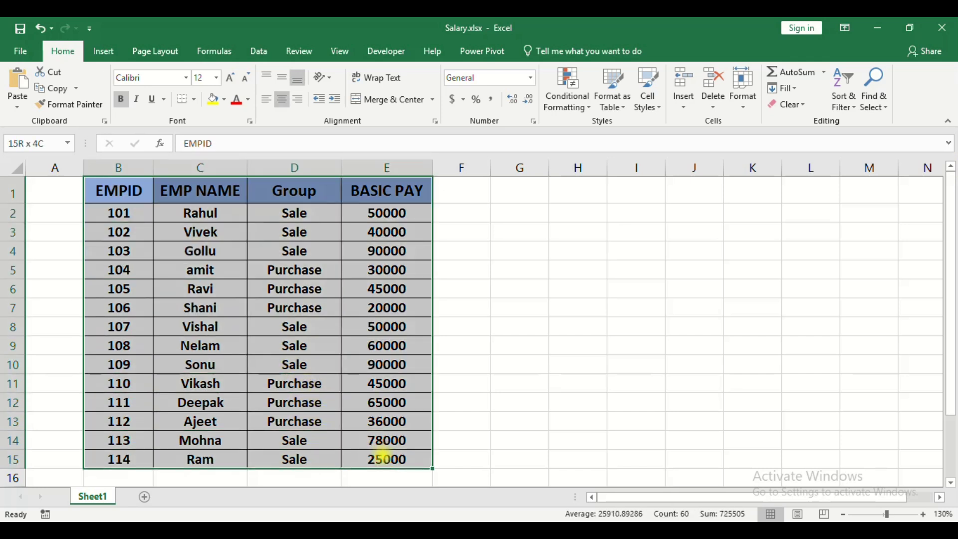
key(ctrl+c)
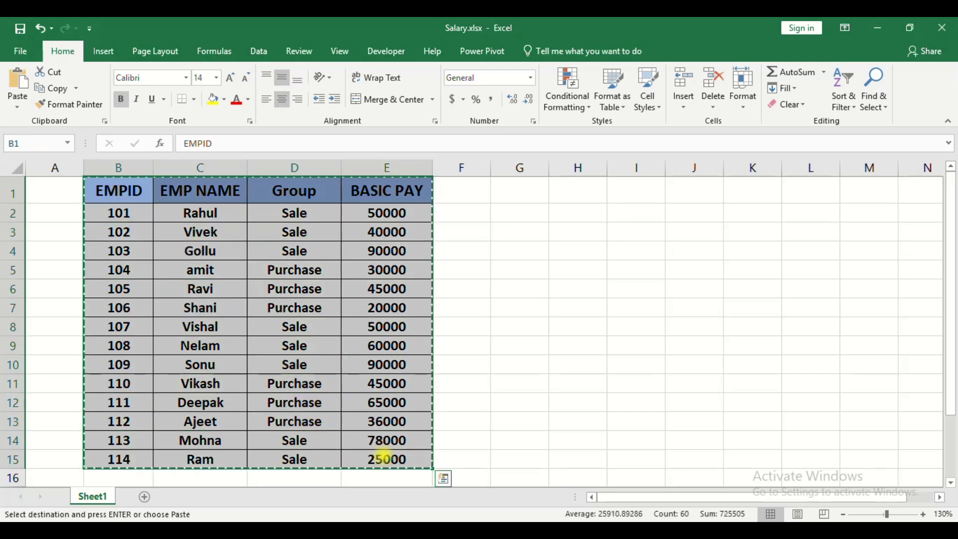
Paste the copied salary table into Book4 at cell B2 as links to the source using Paste Special.
mouse_move(541, 530)
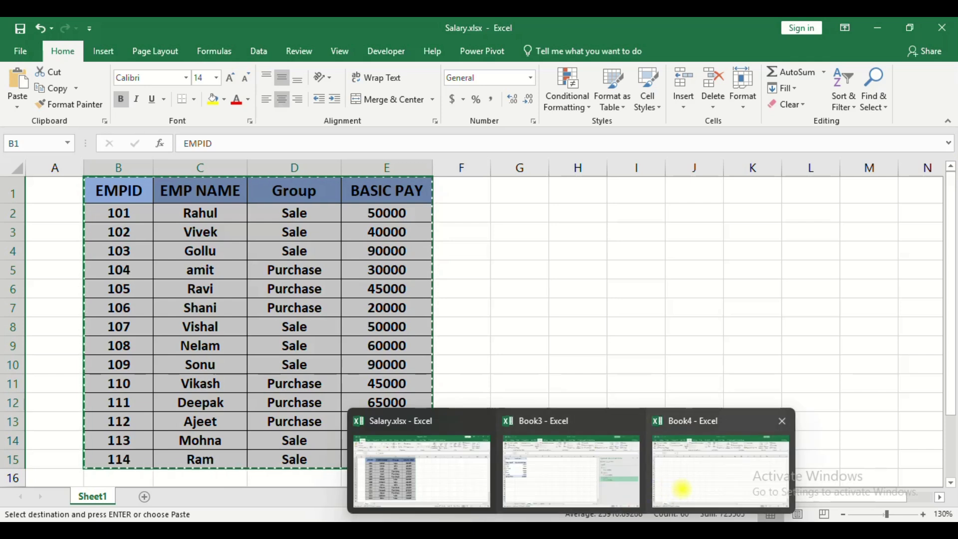
click(680, 428)
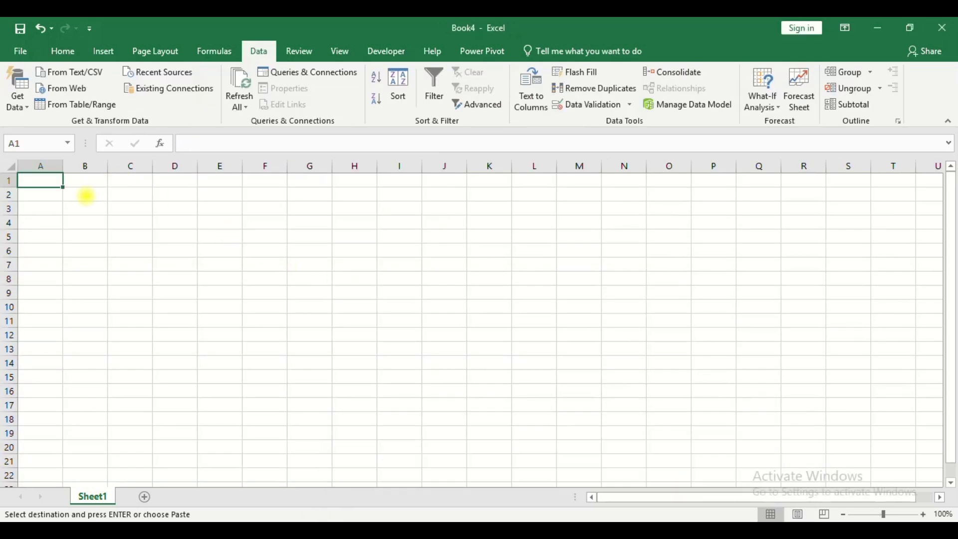
click(86, 196)
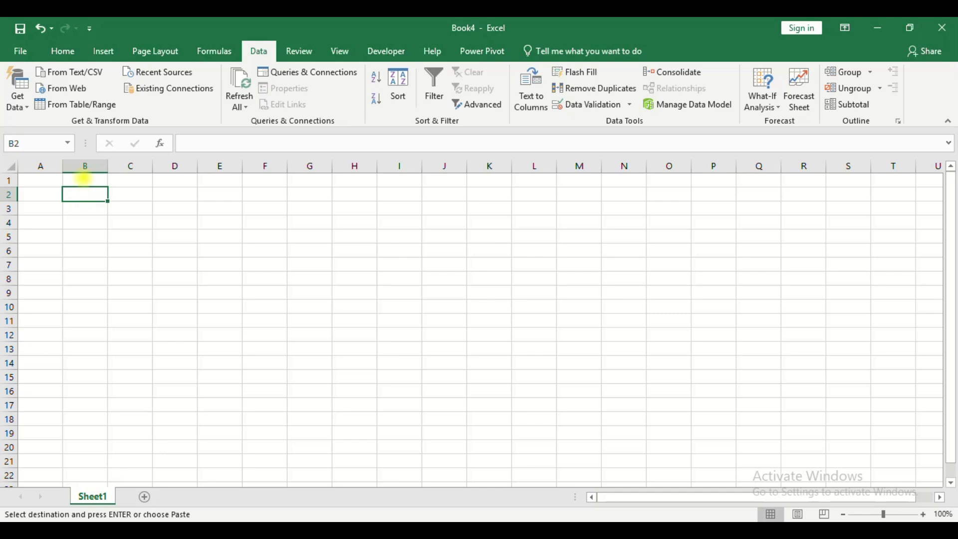
click(62, 50)
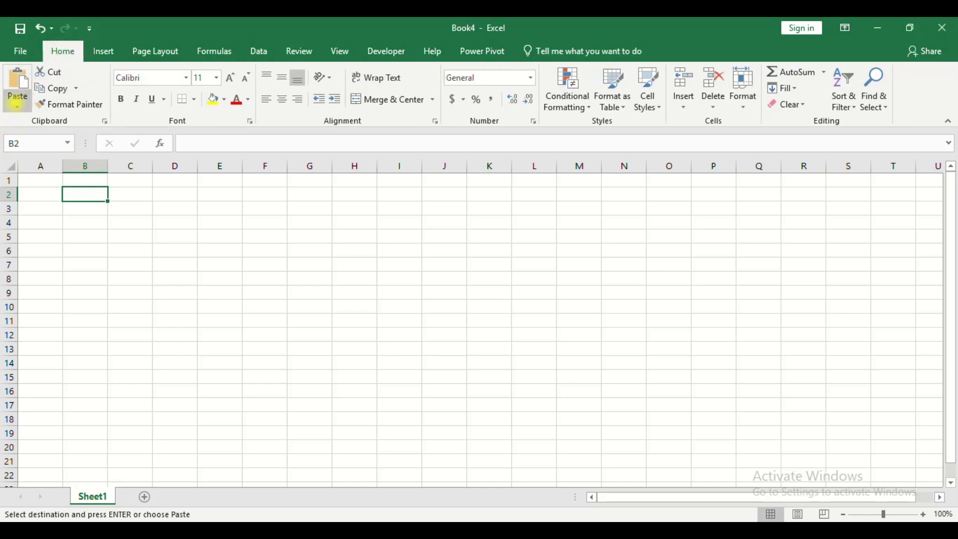
click(18, 105)
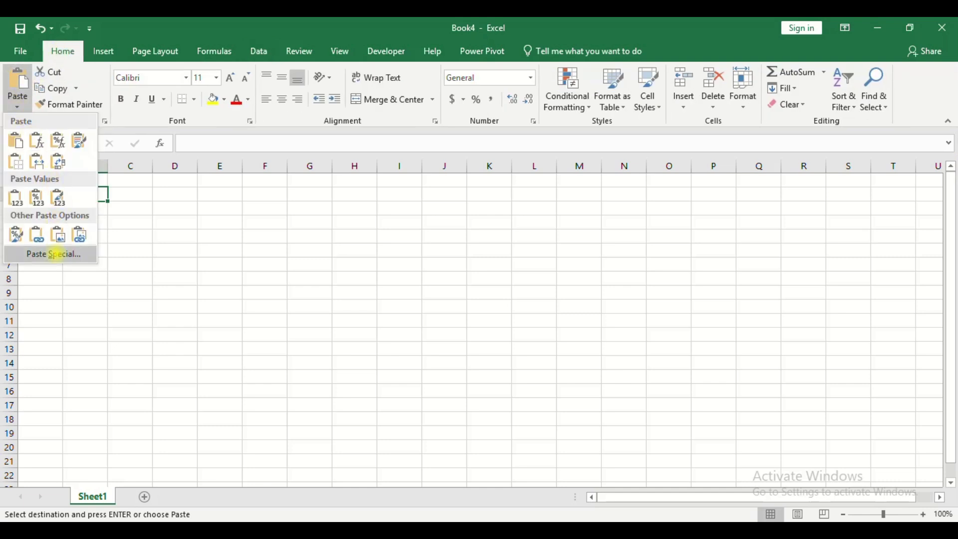
click(56, 254)
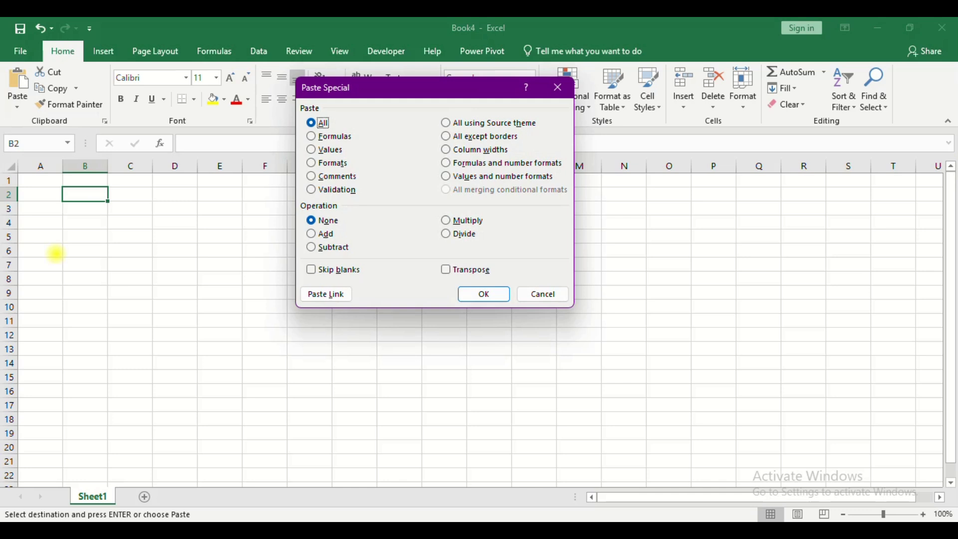
click(333, 288)
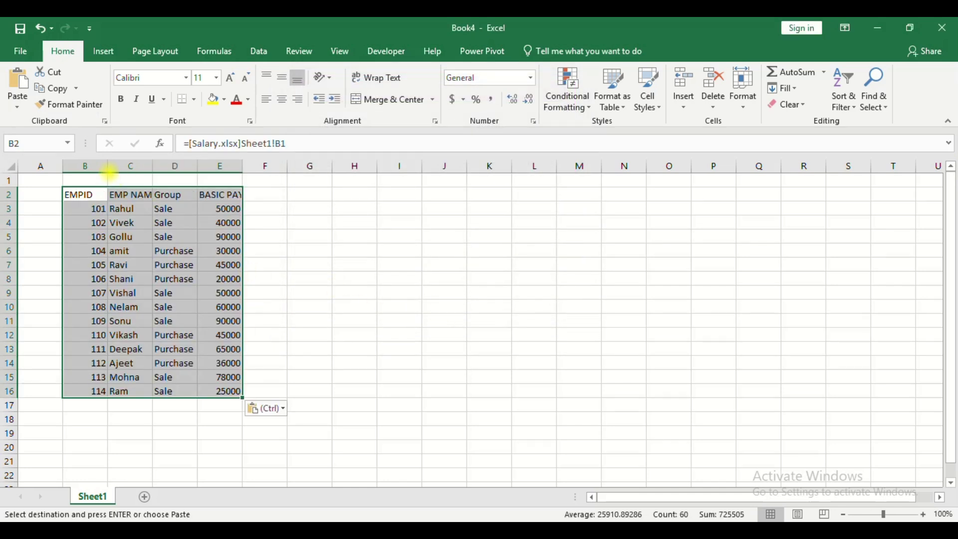
AutoFit the widths of columns B, C and E to the linked salary data.
double_click(107, 166)
double_click(140, 166)
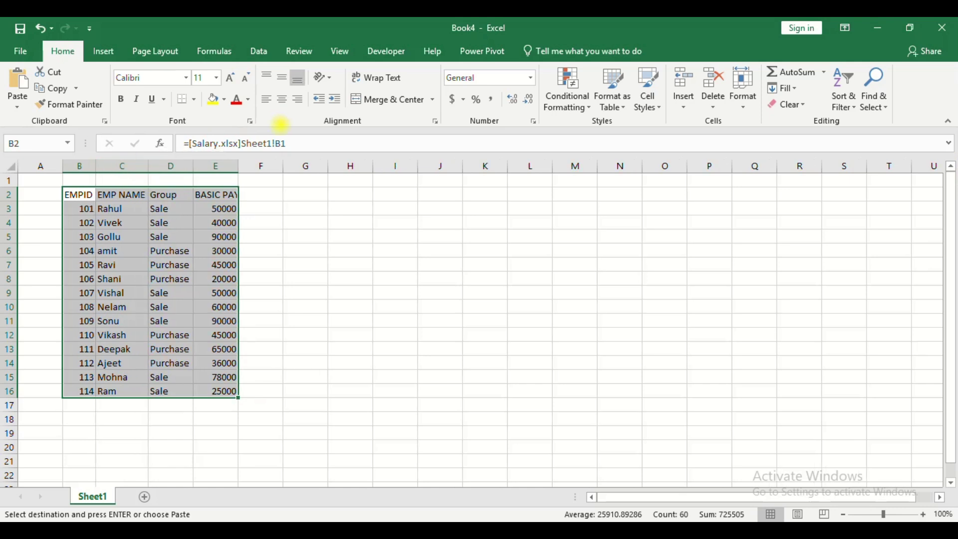
double_click(239, 165)
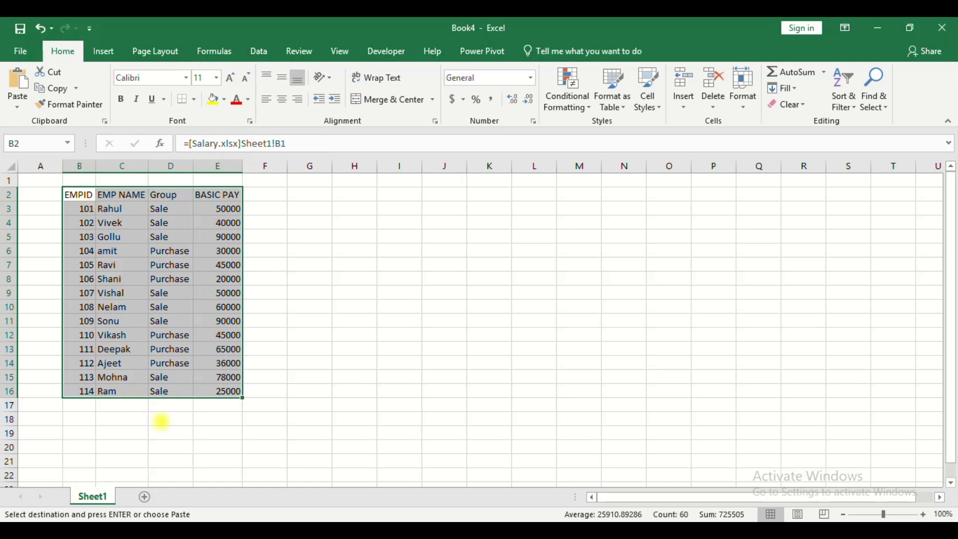
Switch to Salary.xlsx and shorten the EMPID header in cell B1 to ID.
mouse_move(572, 529)
click(461, 499)
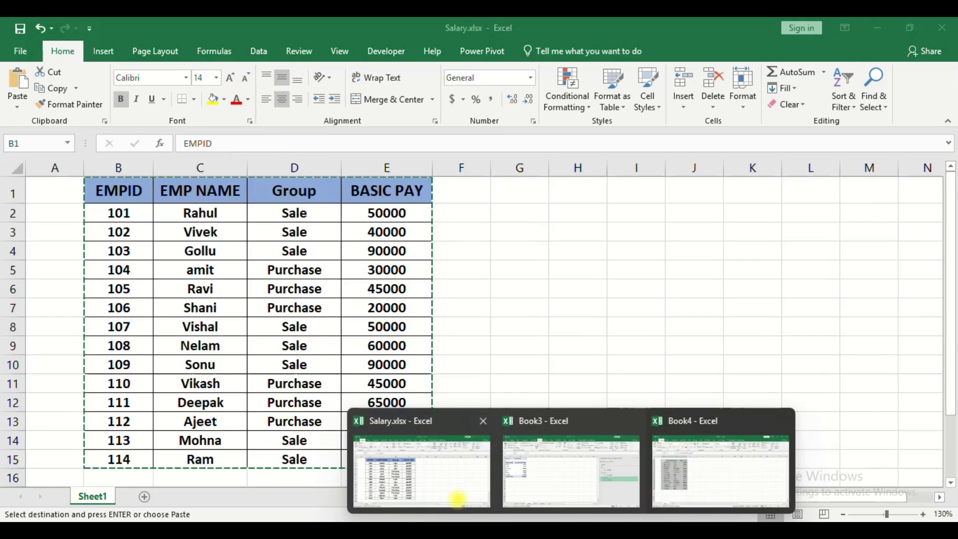
double_click(117, 187)
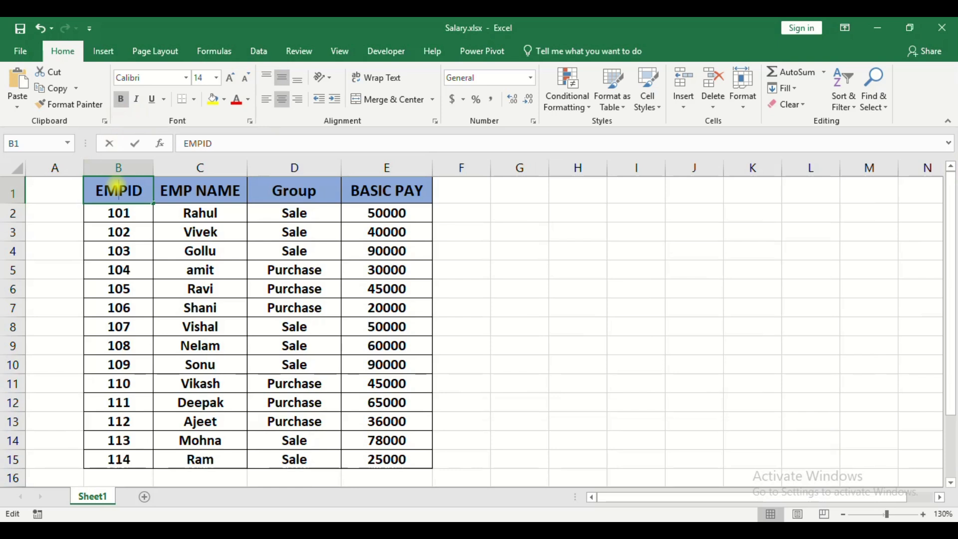
key(BackSpace)
key(BackSpace)
key(BackSpace)
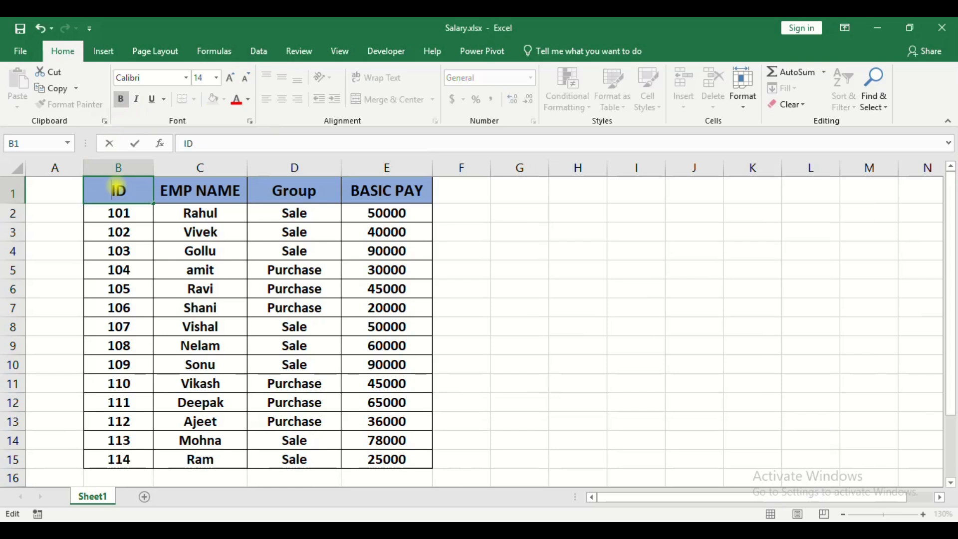
key(Return)
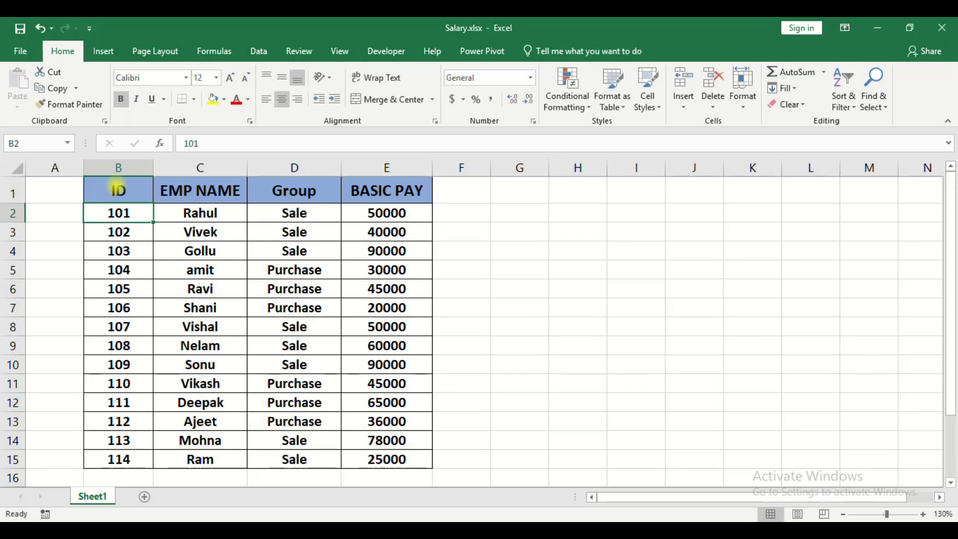
Return to Book4 and check the linked header in cell B2.
mouse_move(571, 531)
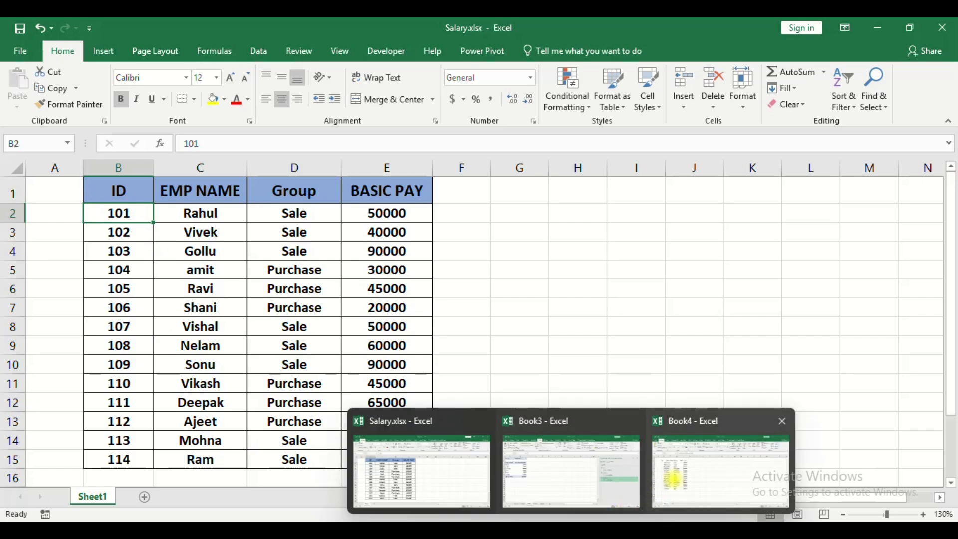
click(674, 479)
click(76, 194)
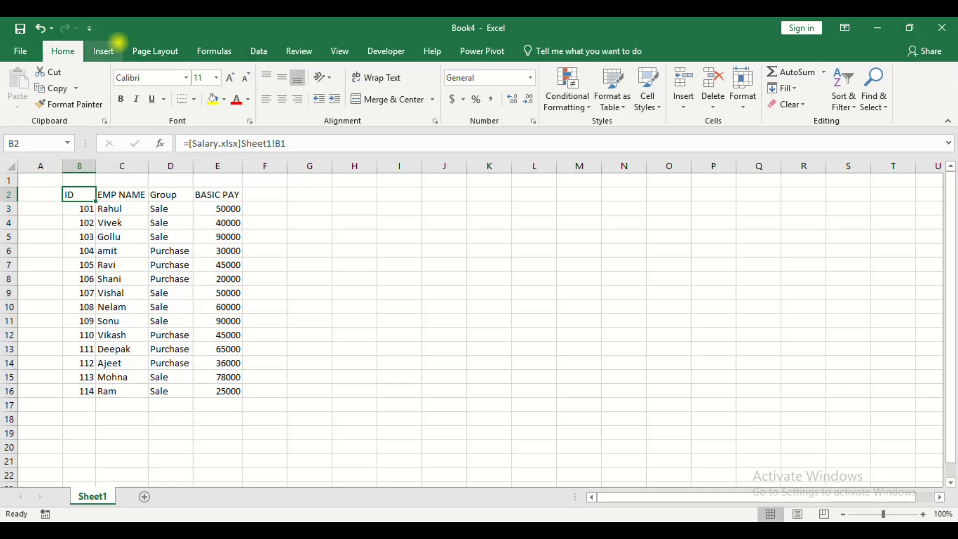
Apply All Borders to the linked salary table in B2:E16.
drag(77, 193, 219, 391)
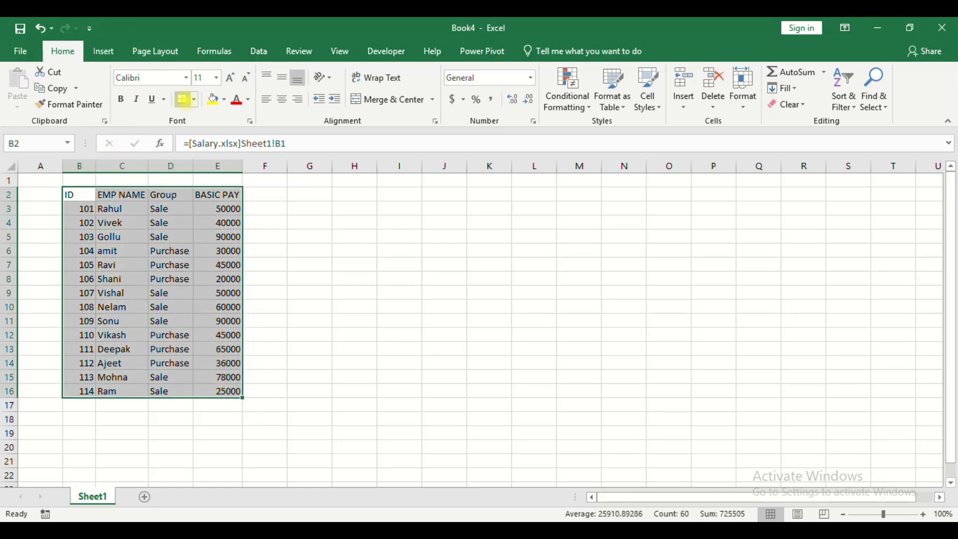
click(193, 99)
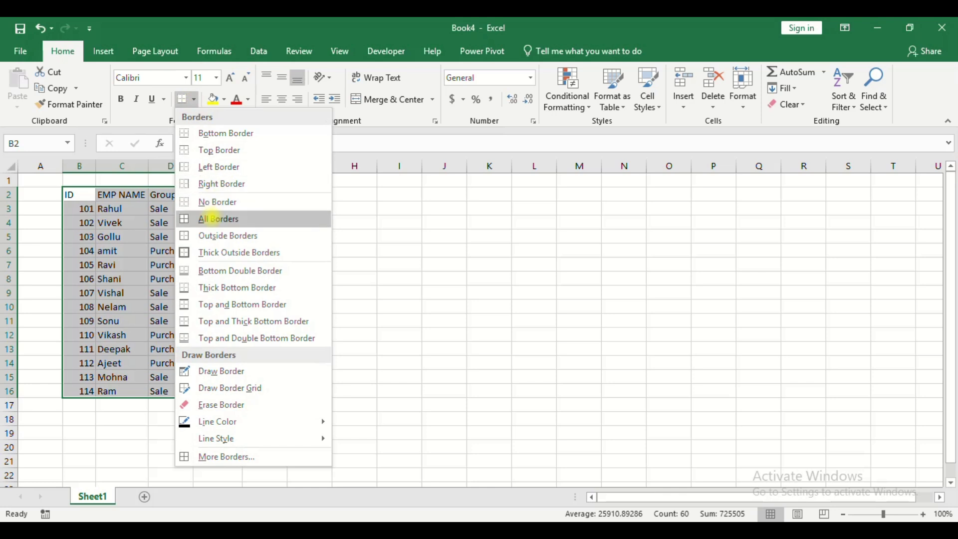
click(212, 218)
Review Book4's external links with Edit Links, open the Salary.xlsx source from there and return to Book4.
click(259, 51)
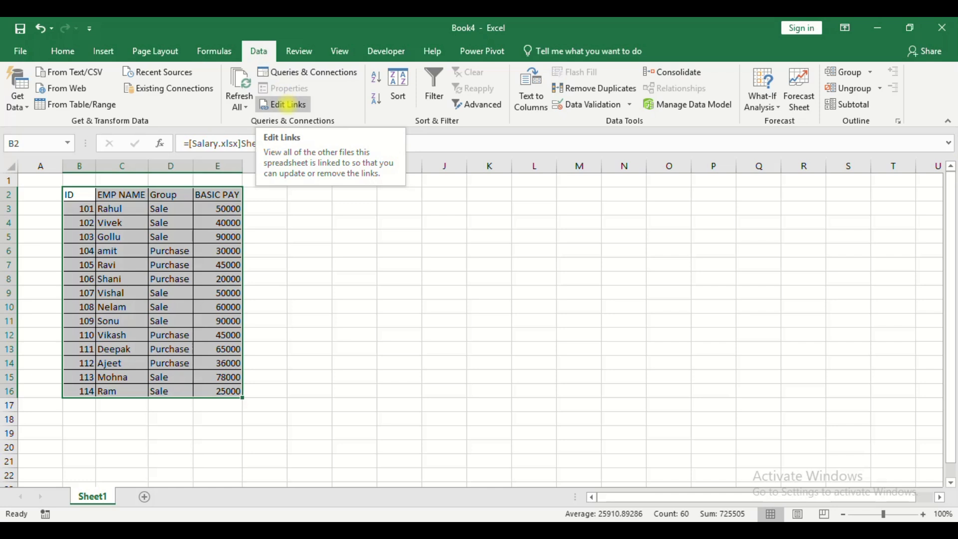
click(189, 221)
click(282, 103)
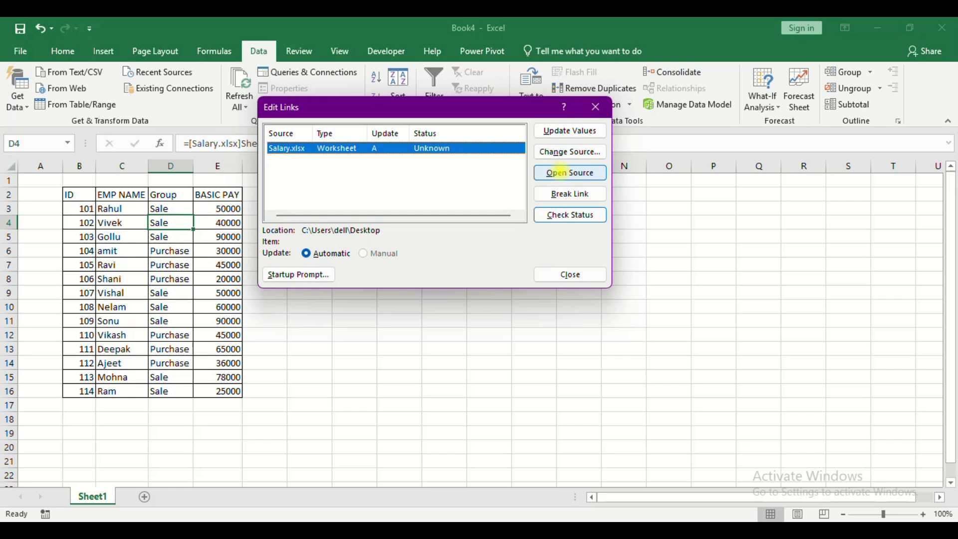
click(560, 171)
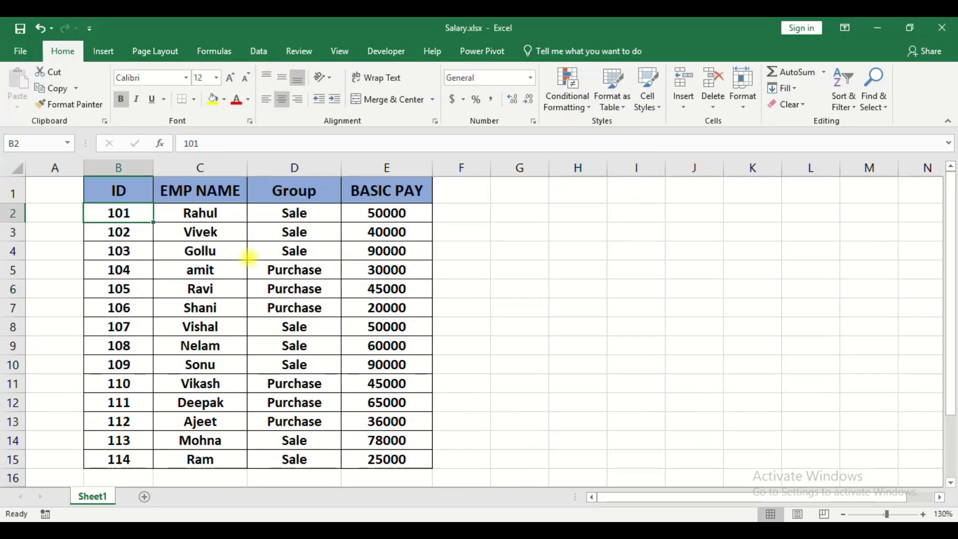
mouse_move(579, 512)
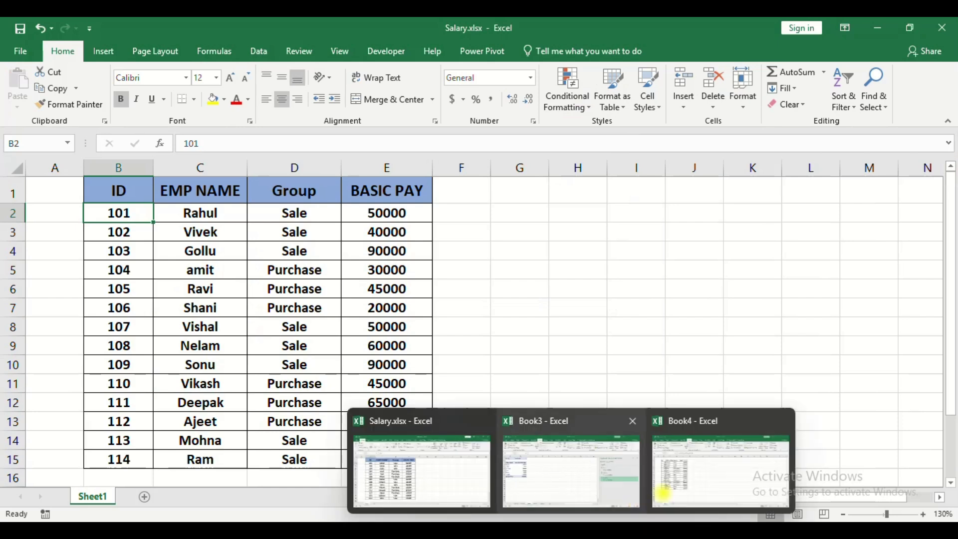
click(689, 481)
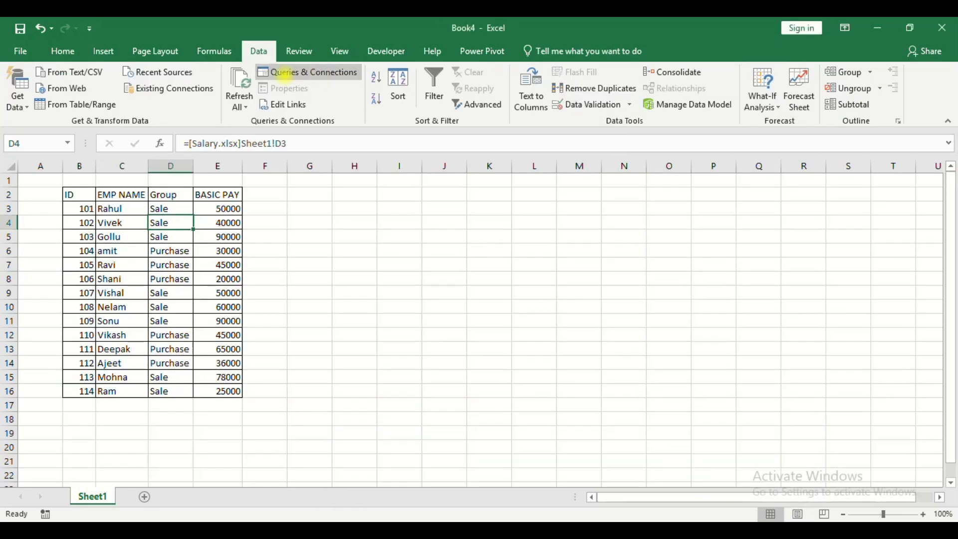
Break Book4's external link to Salary.xlsx so the linked formulas become fixed values, and leave the Edit Links dialog.
click(279, 104)
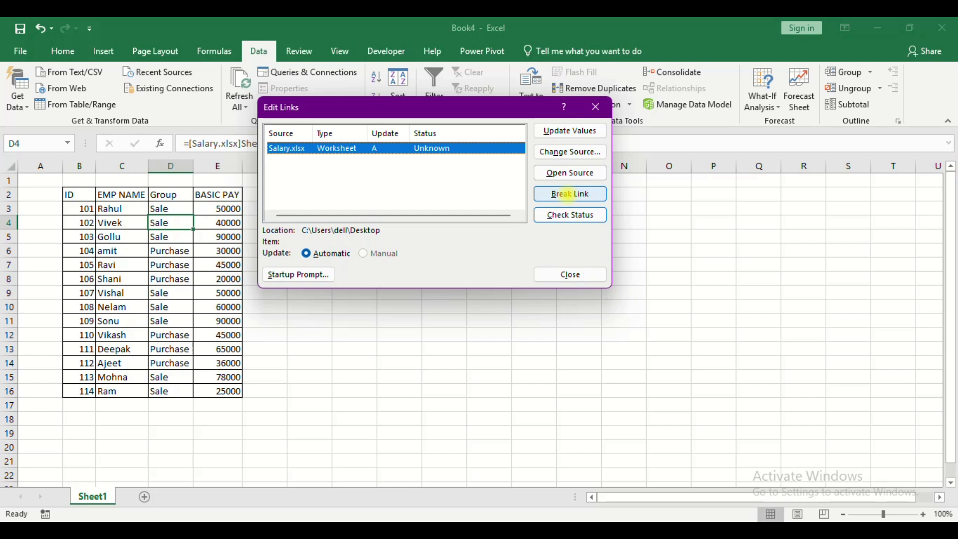
click(568, 194)
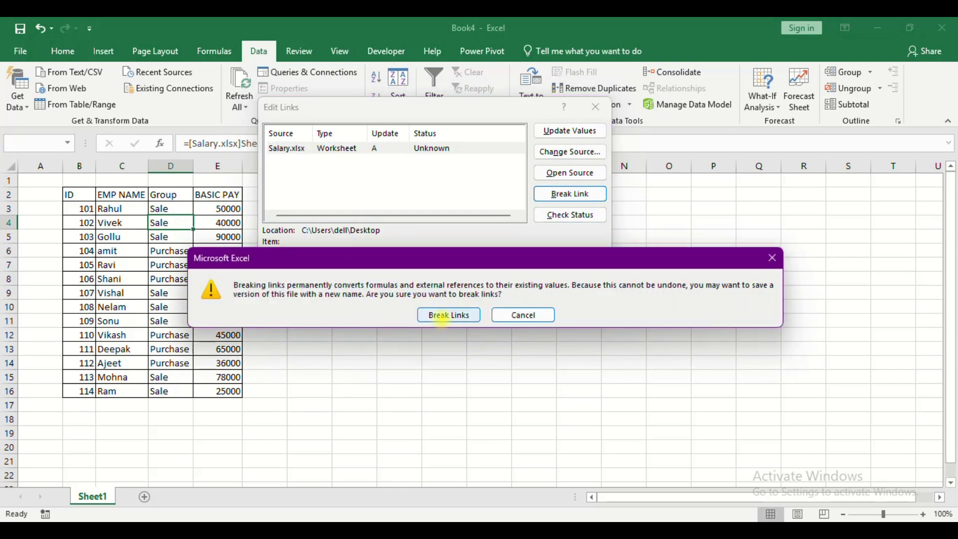
click(442, 315)
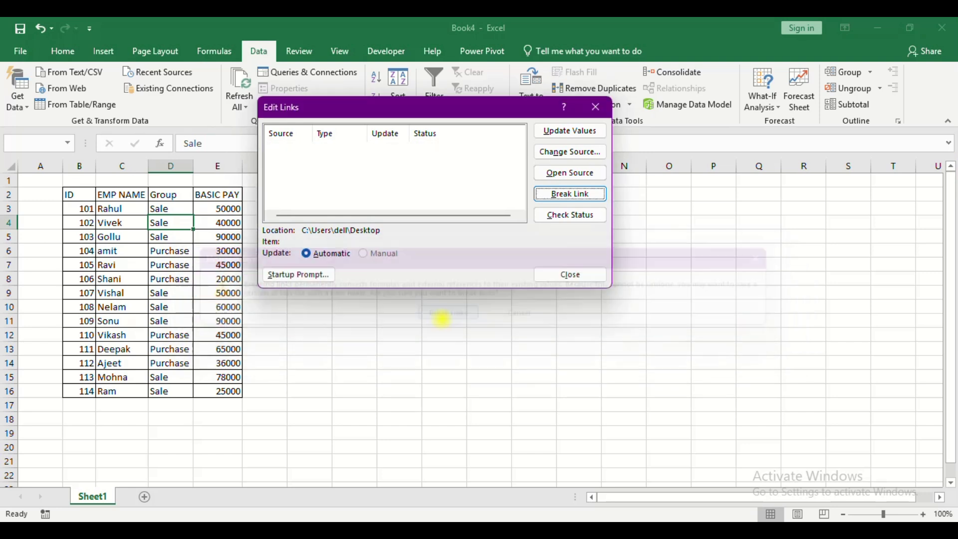
click(565, 272)
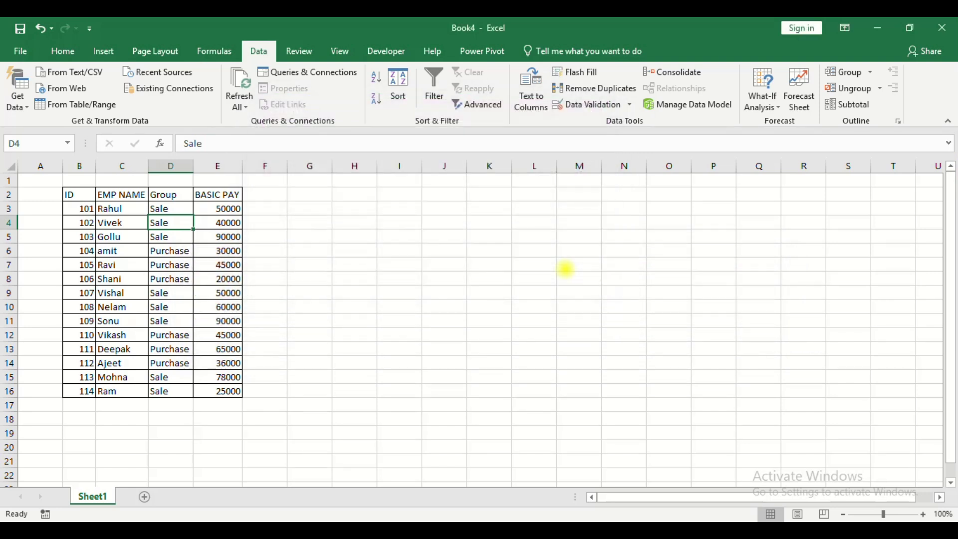
Change the table header in cell B2 of Book4 to EMP id.
click(81, 191)
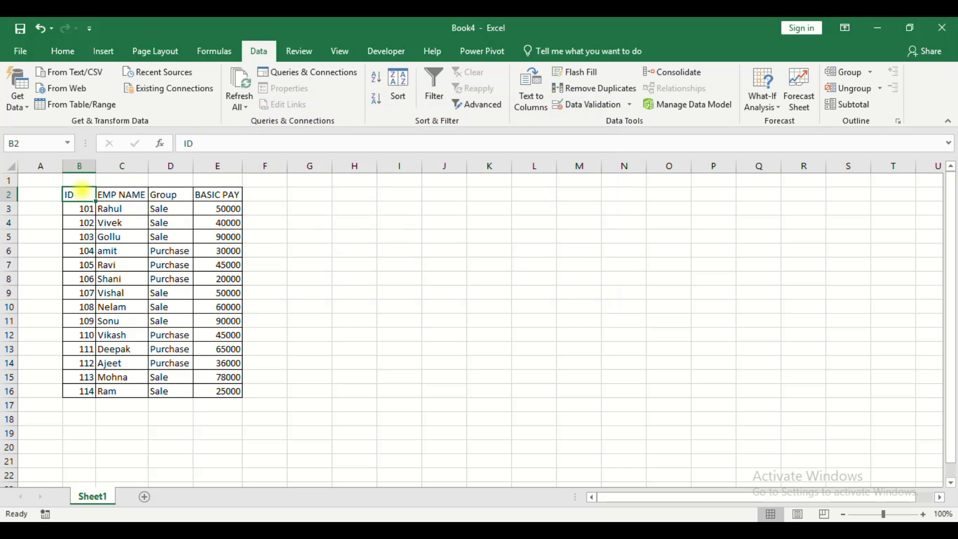
key(BackSpace)
text(E)
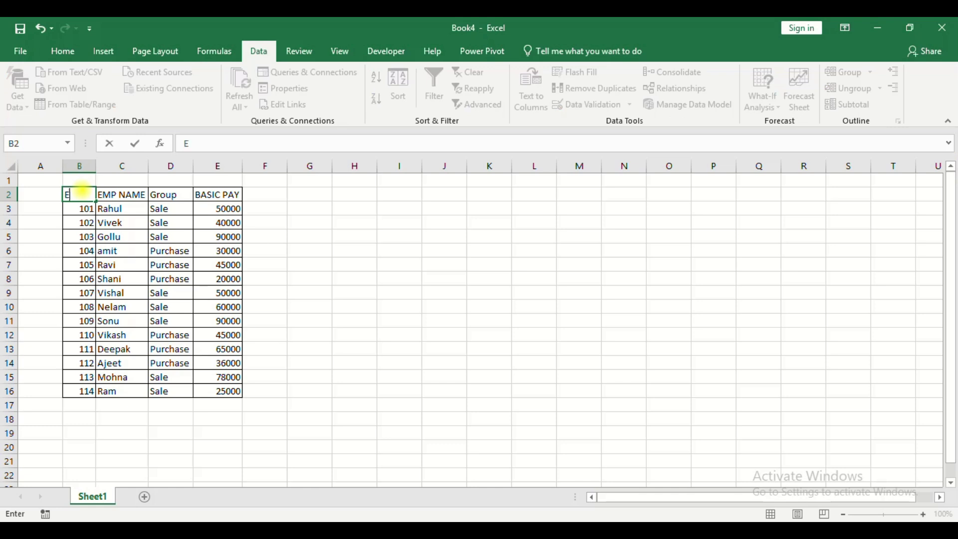
text(MPm)
key(BackSpace)
text(id)
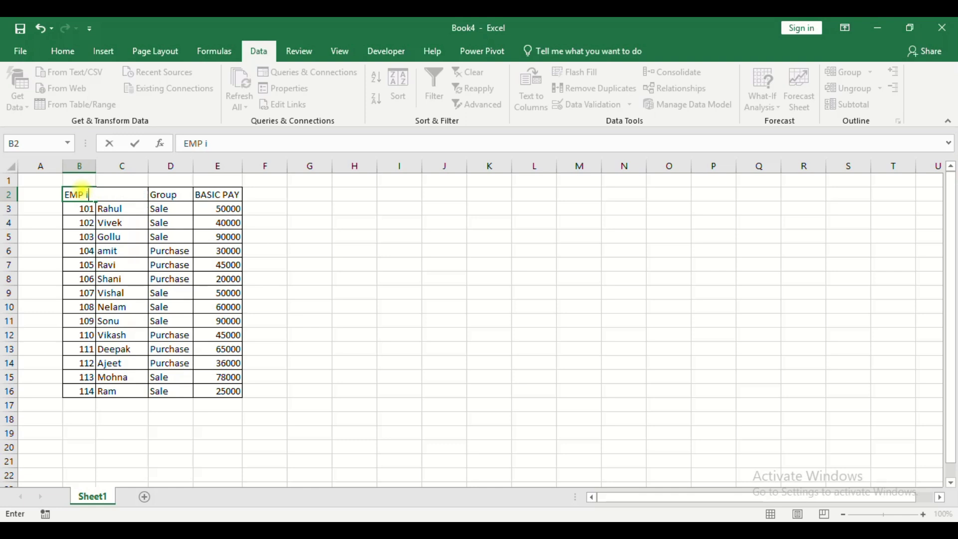
click(370, 278)
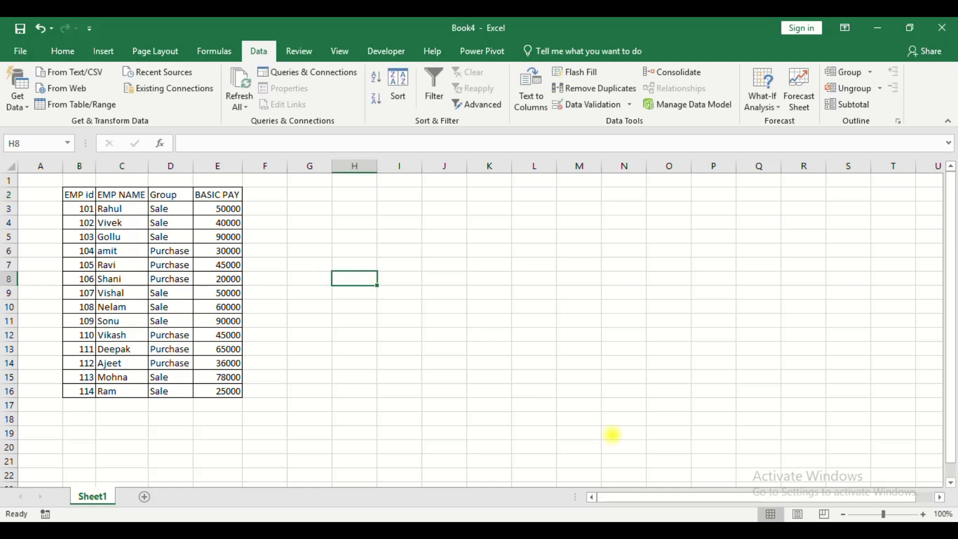
Switch to Salary.xlsx and set the value in cell B2 under the ID header to 105.
mouse_move(571, 529)
click(429, 429)
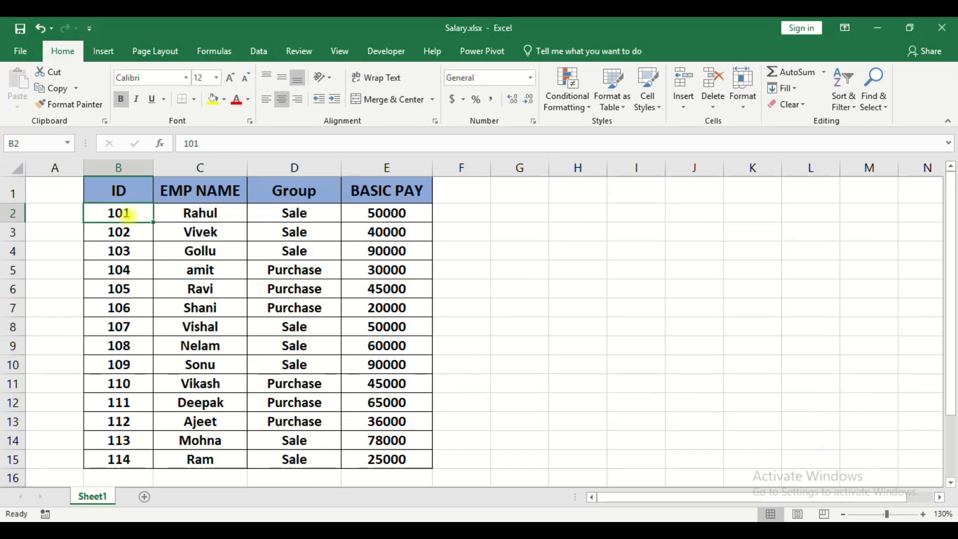
text(105)
key(Return)
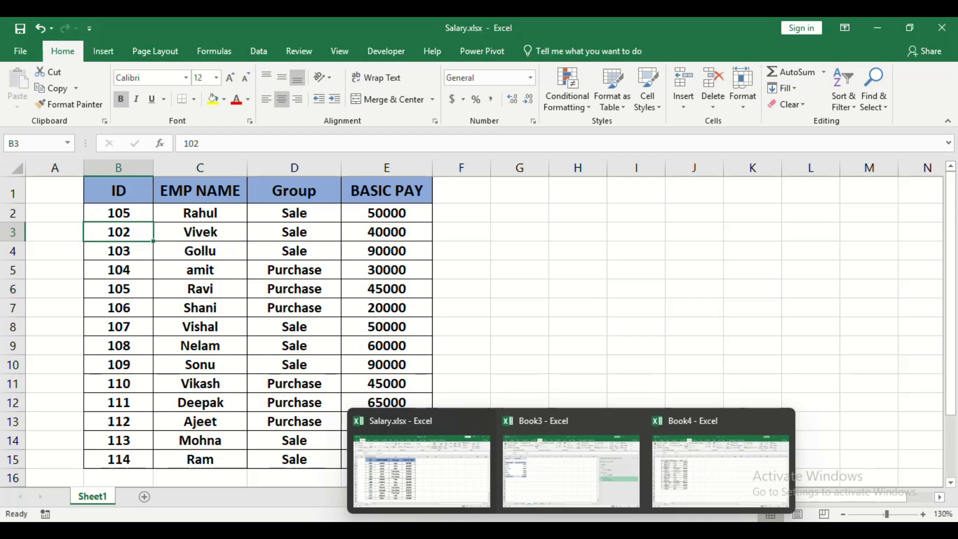
Return to Book4 and check the unlinked table's first ID entry and the Edit Links command's availability.
click(691, 497)
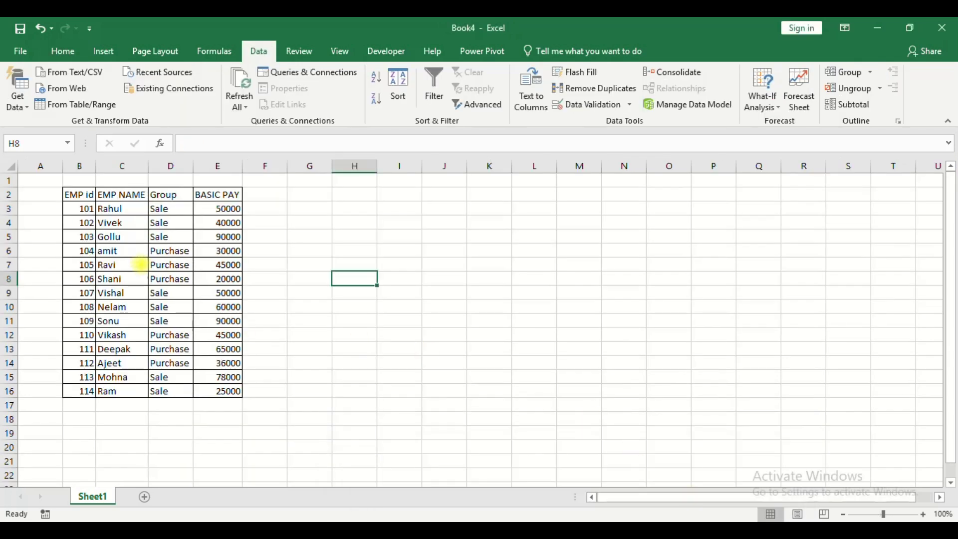
click(140, 264)
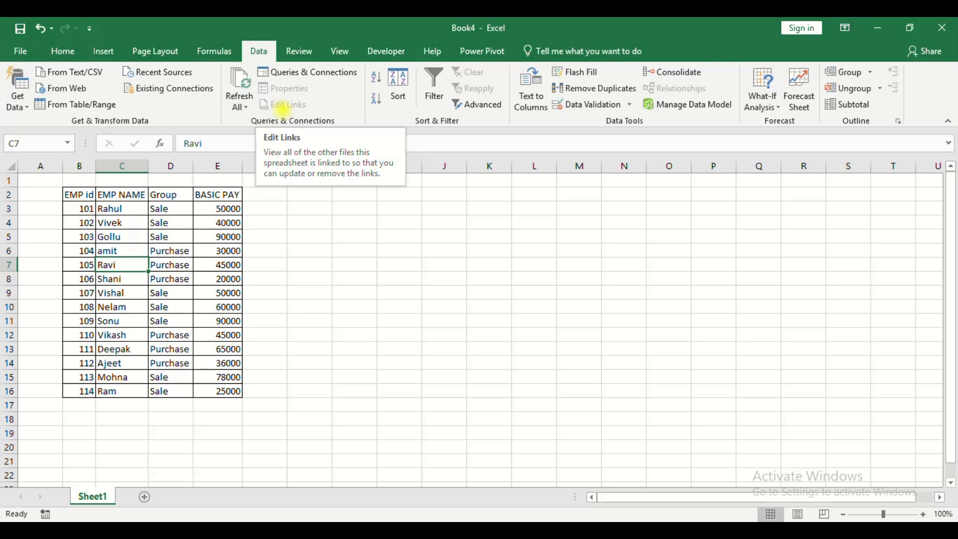
click(304, 254)
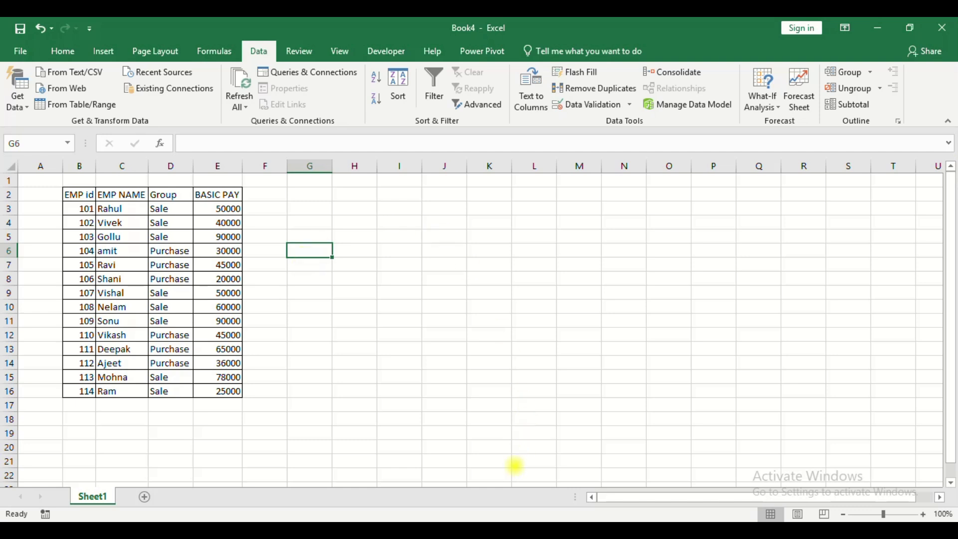
click(489, 514)
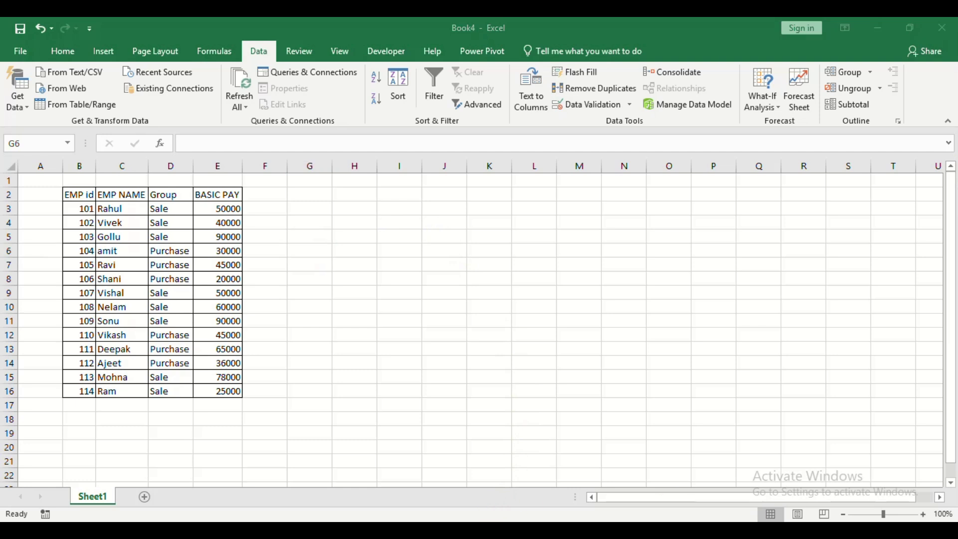